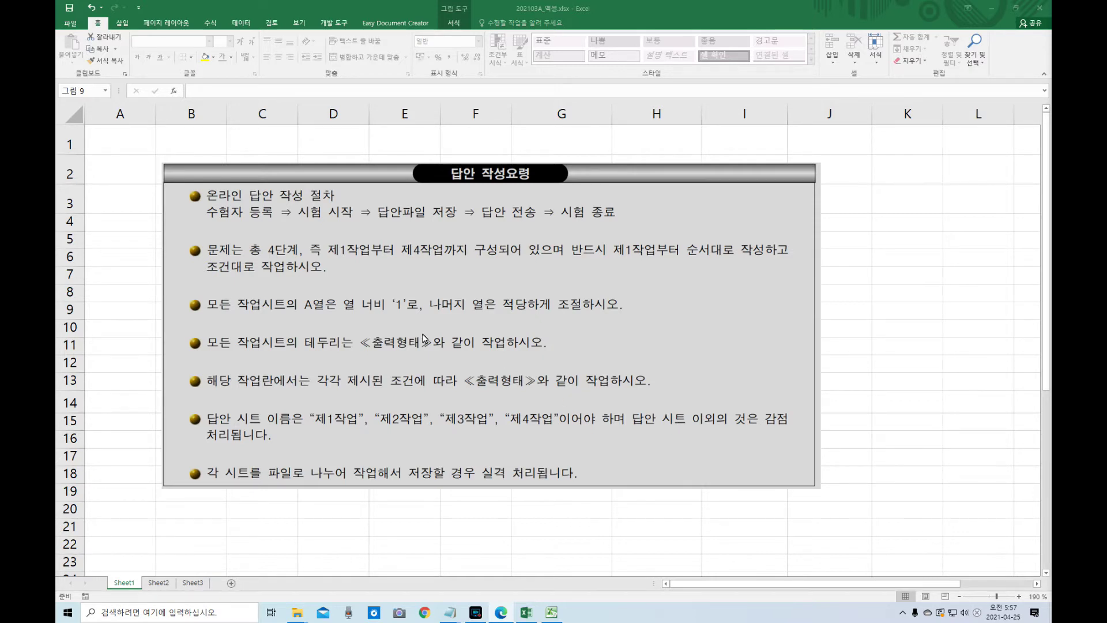
# - Delete the answer instructions picture and rename Sheet1 as 제1작업
pyautogui.click(419, 308)
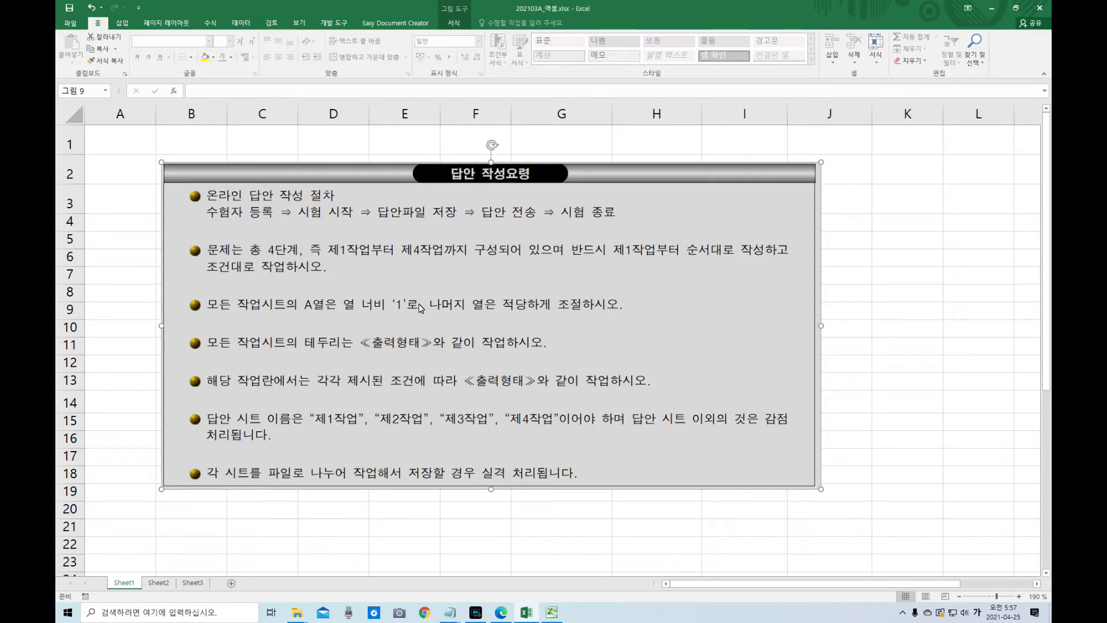
pyautogui.press('Delete')
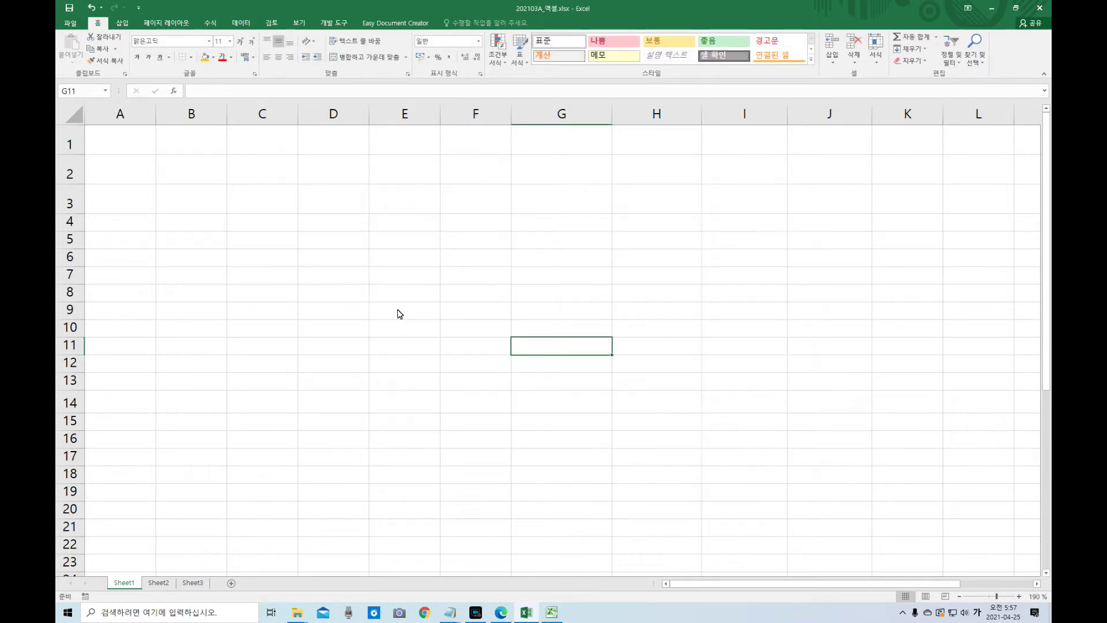
pyautogui.doubleClick(126, 583)
pyautogui.write('ㅈ')
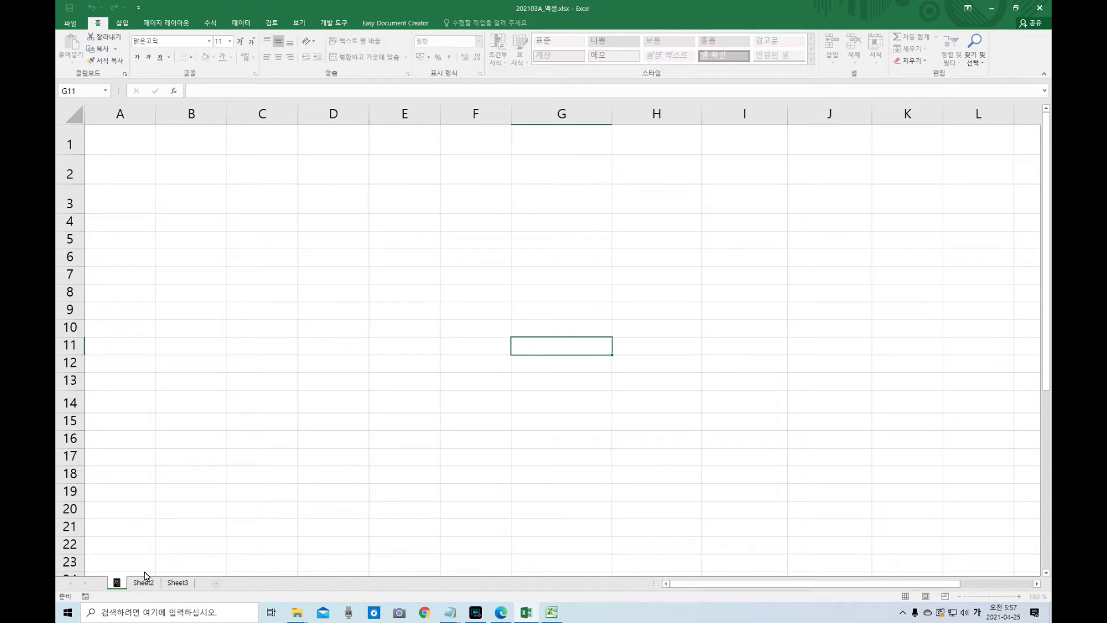
pyautogui.write('1작업')
pyautogui.press('Return')
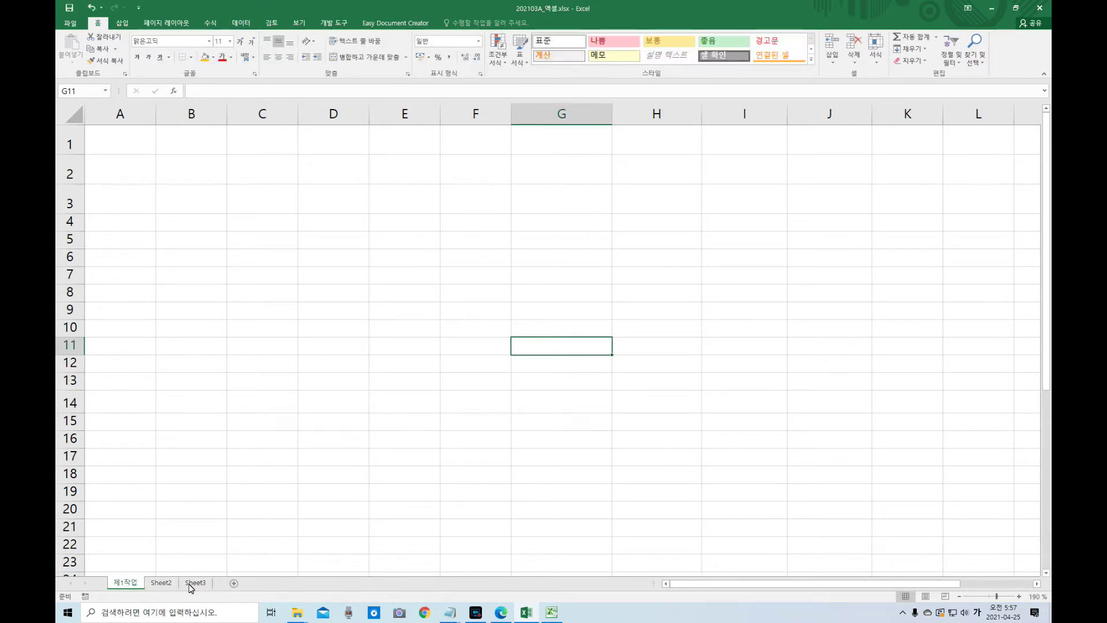
# - Rename Sheet2 as 제2작업 and clear its column selection
pyautogui.doubleClick(166, 583)
pyautogui.write('제2작어')
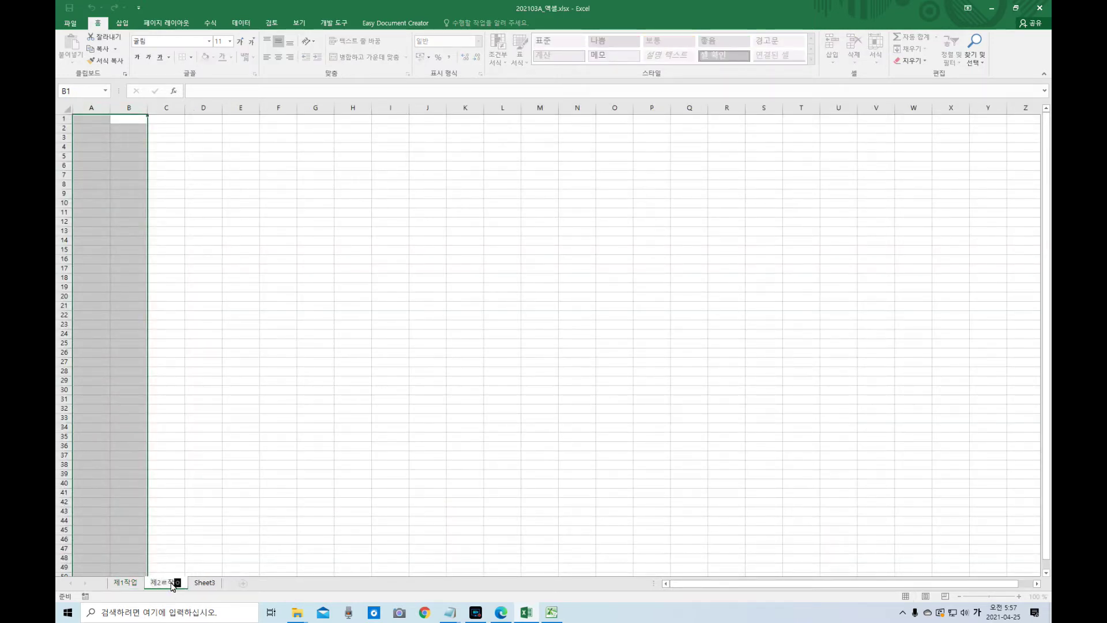
pyautogui.press('BackSpace')
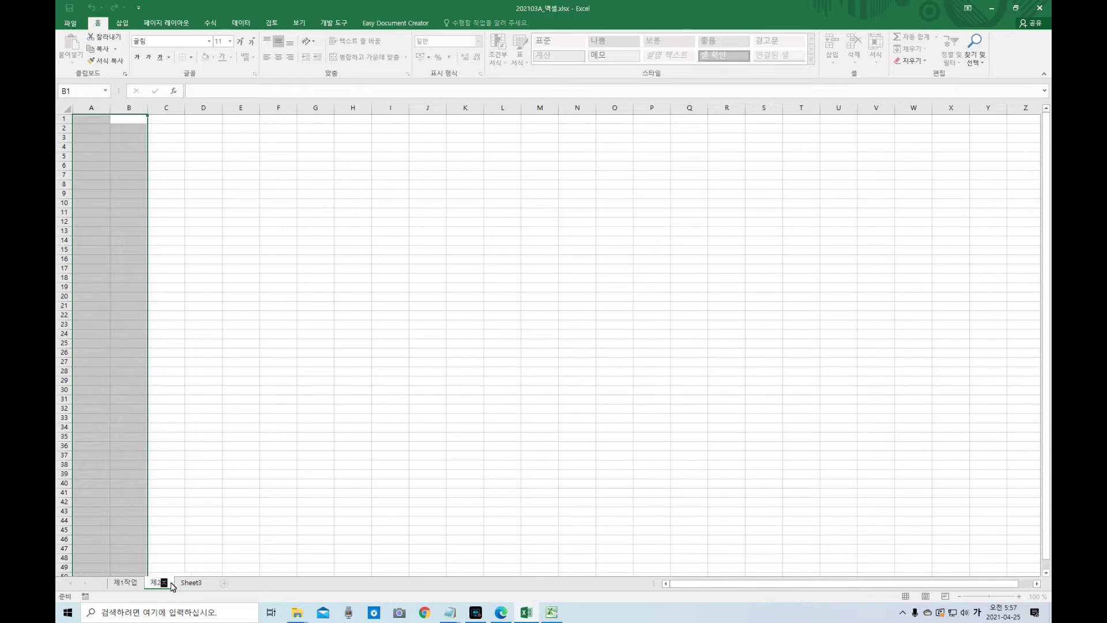
pyautogui.write('업')
pyautogui.press('Return')
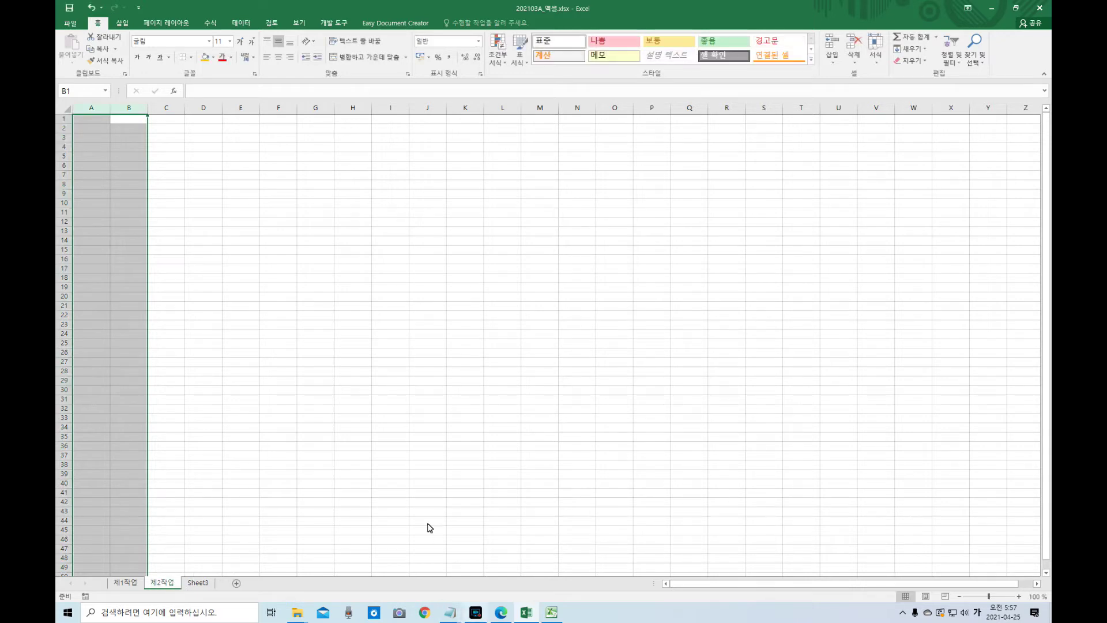
pyautogui.click(400, 510)
# - Rename Sheet3 as 제3작업
pyautogui.click(203, 585)
pyautogui.click(267, 525)
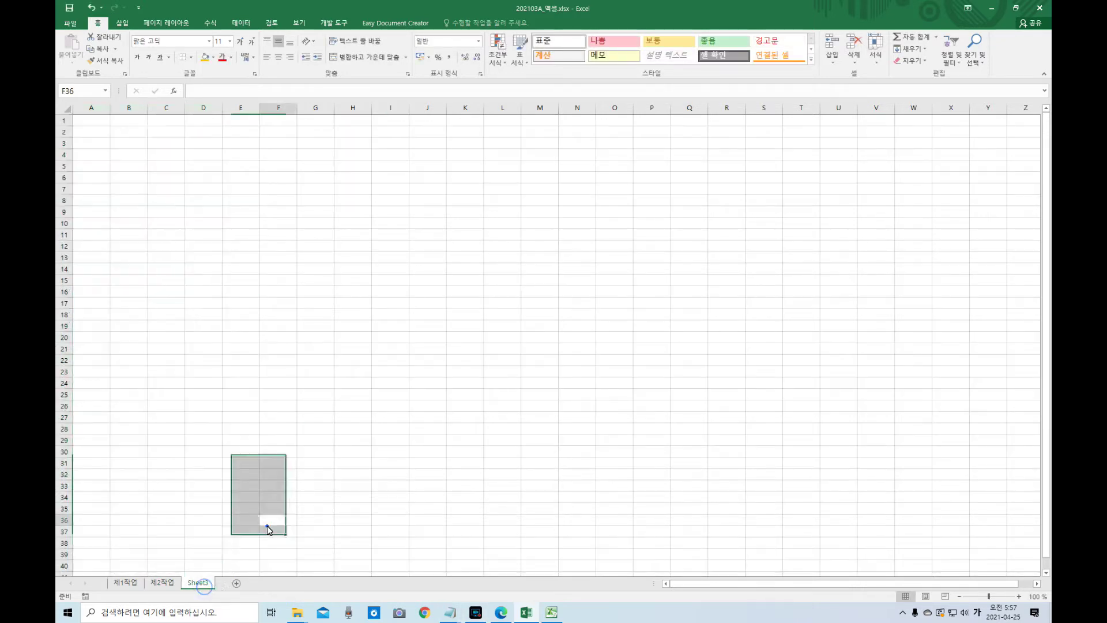
pyautogui.doubleClick(200, 583)
pyautogui.write('제')
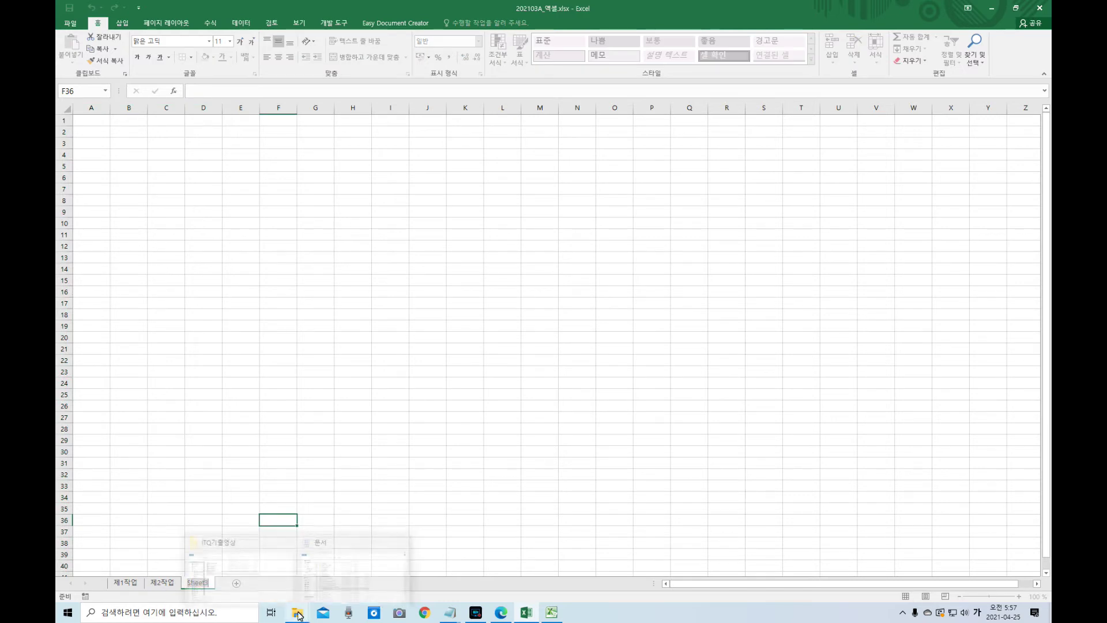
pyautogui.write('3작업')
pyautogui.press('Return')
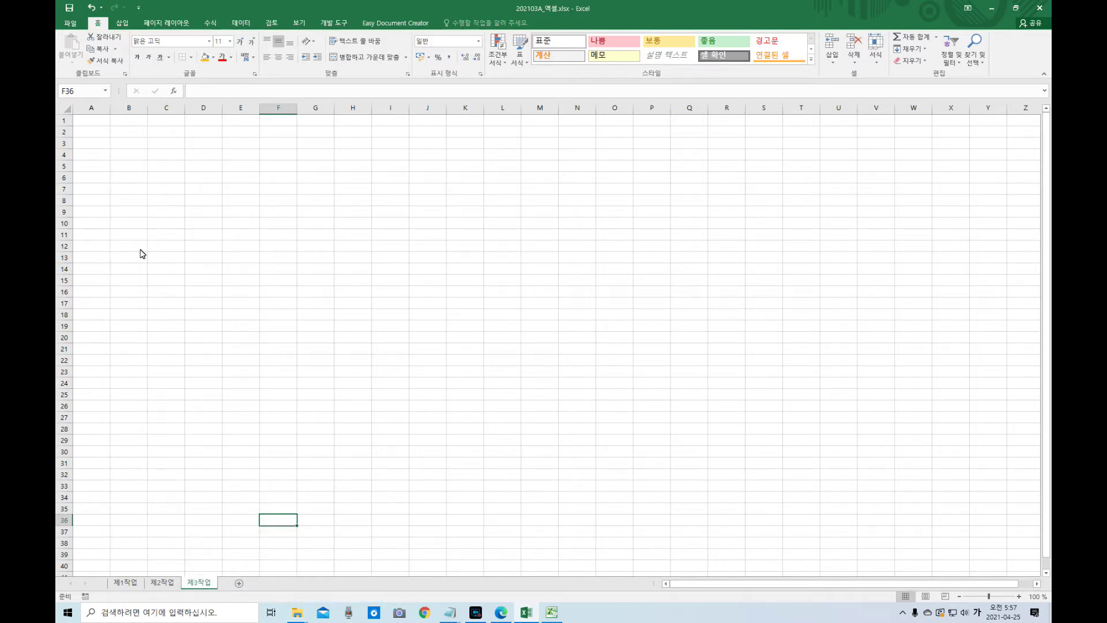
# - Set the width of column A to 1 on the 제3작업 sheet
pyautogui.rightClick(97, 115)
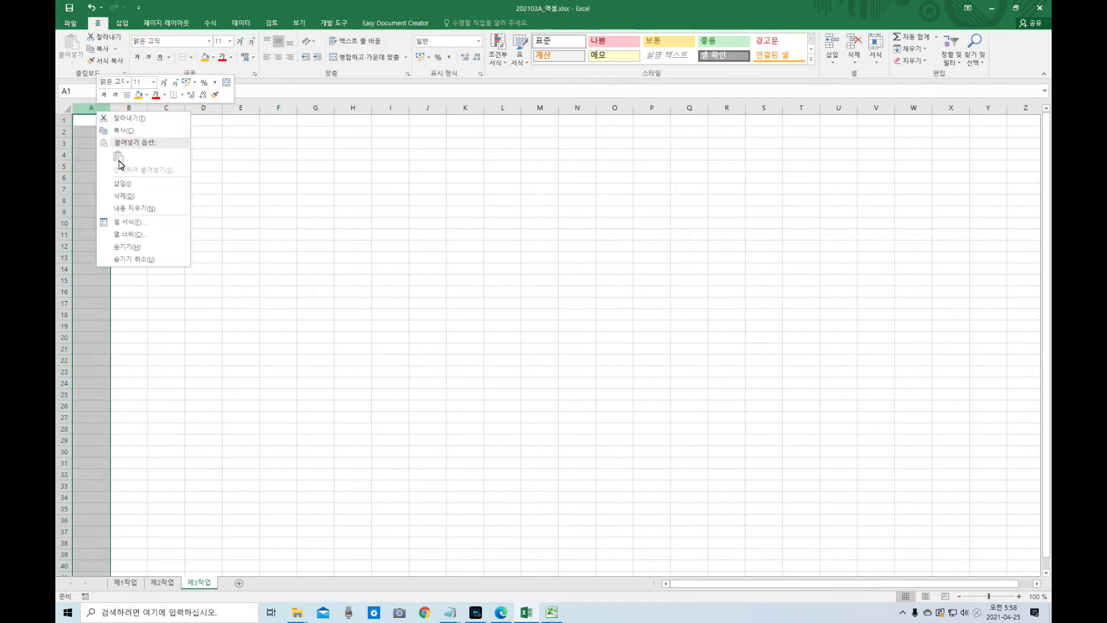
pyautogui.click(140, 237)
pyautogui.write('1')
pyautogui.press('Return')
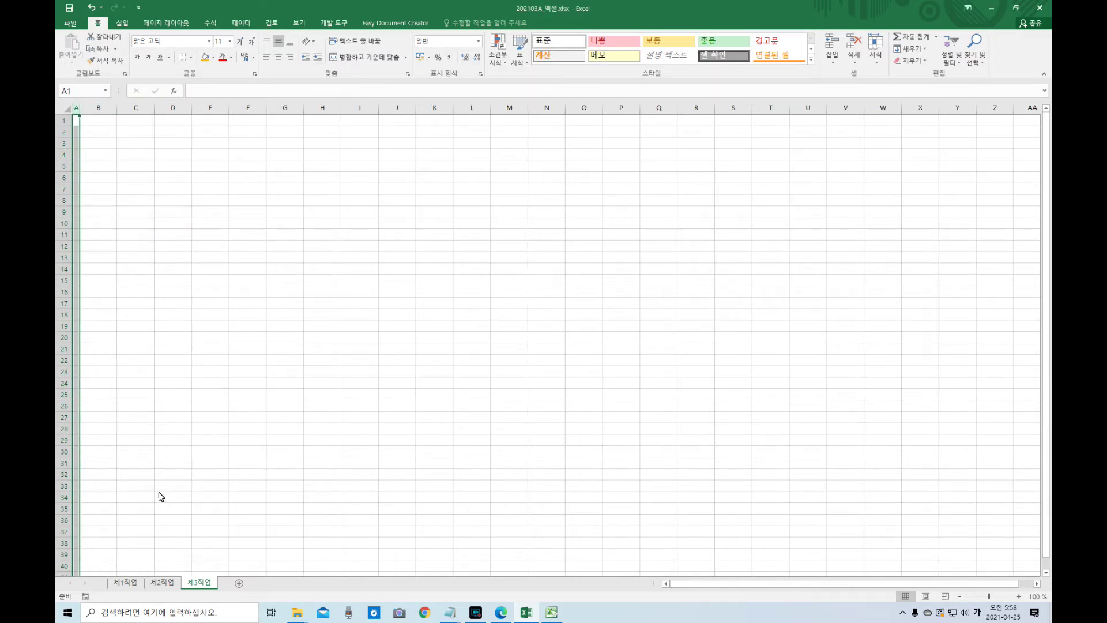
# - Set the width of column A to 1 on the 제2작업 sheet
pyautogui.click(163, 582)
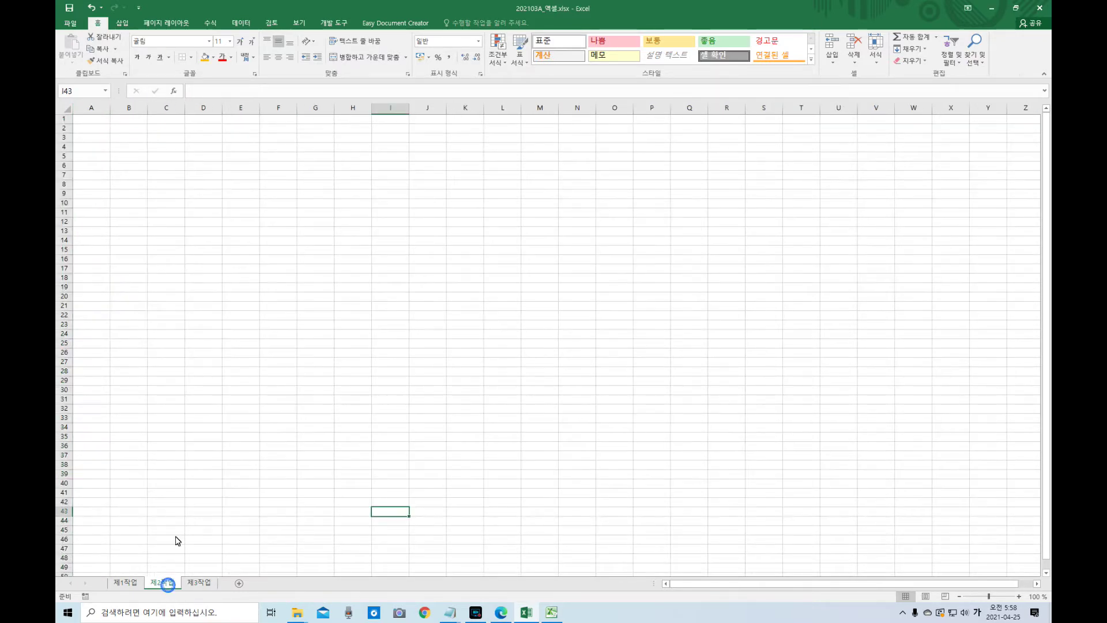
pyautogui.rightClick(91, 110)
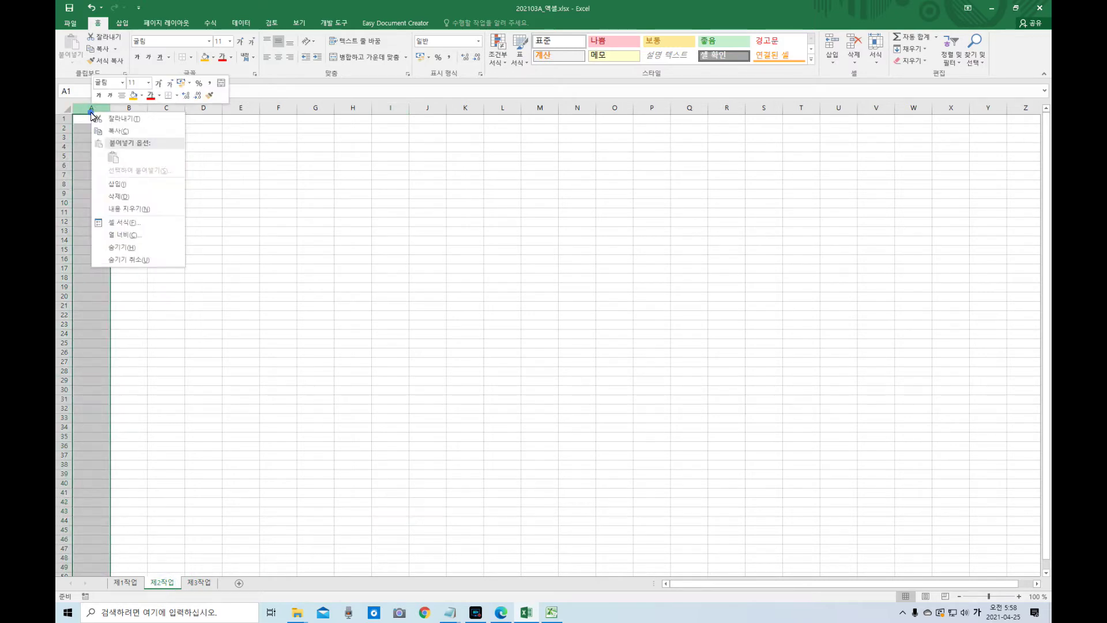
pyautogui.click(128, 235)
pyautogui.write('1')
pyautogui.press('Return')
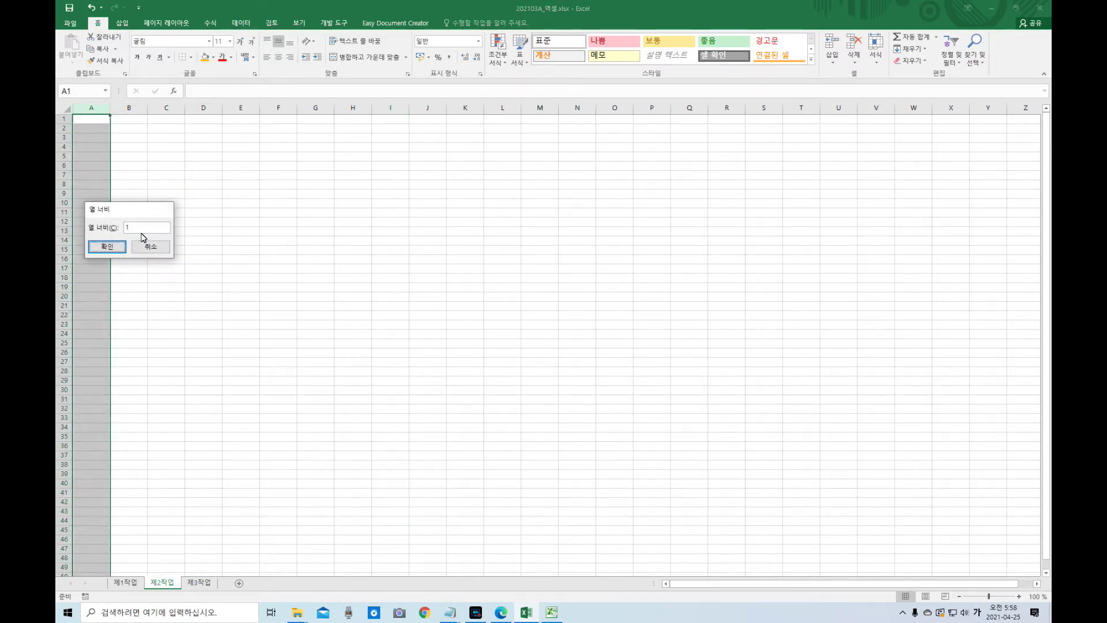
# - Set the width of column A to 1 on the 제1작업 sheet
pyautogui.click(126, 583)
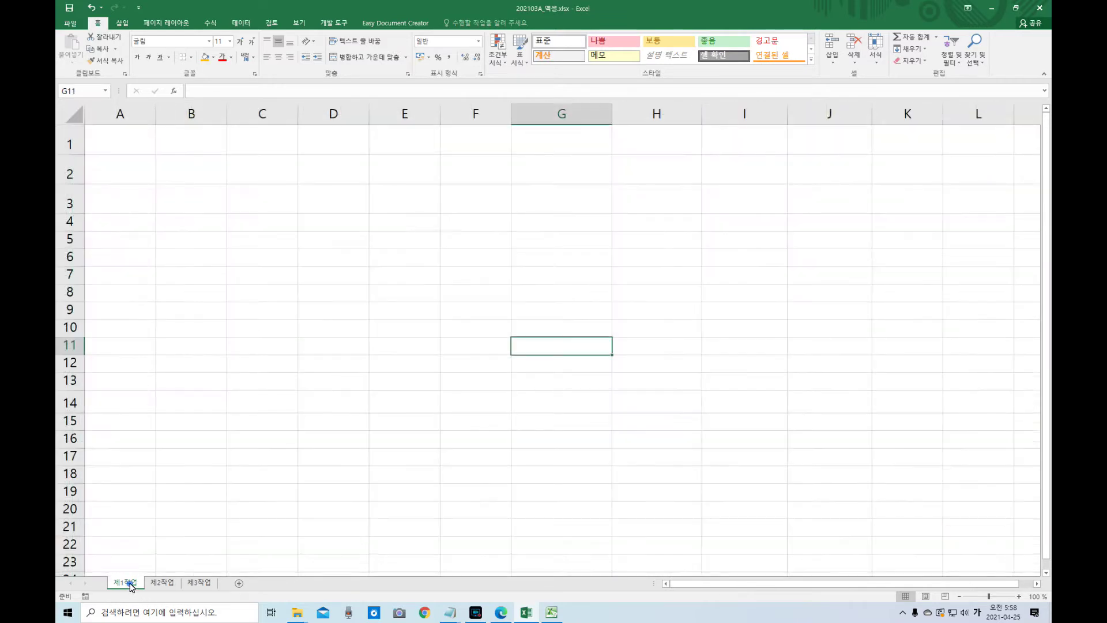
pyautogui.rightClick(122, 118)
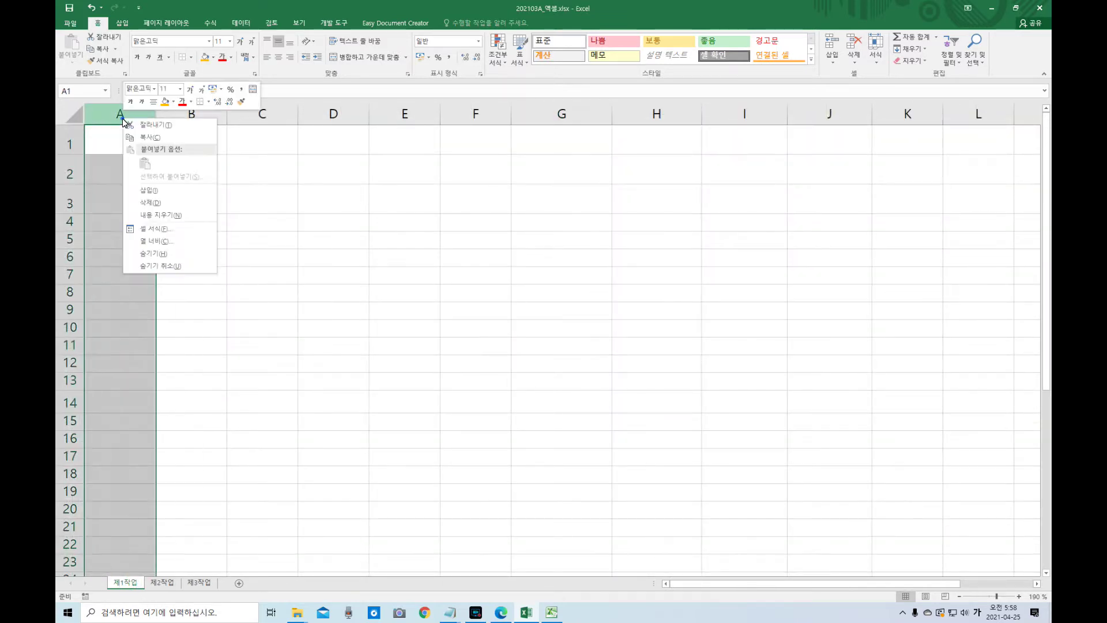
pyautogui.click(158, 242)
pyautogui.write('1')
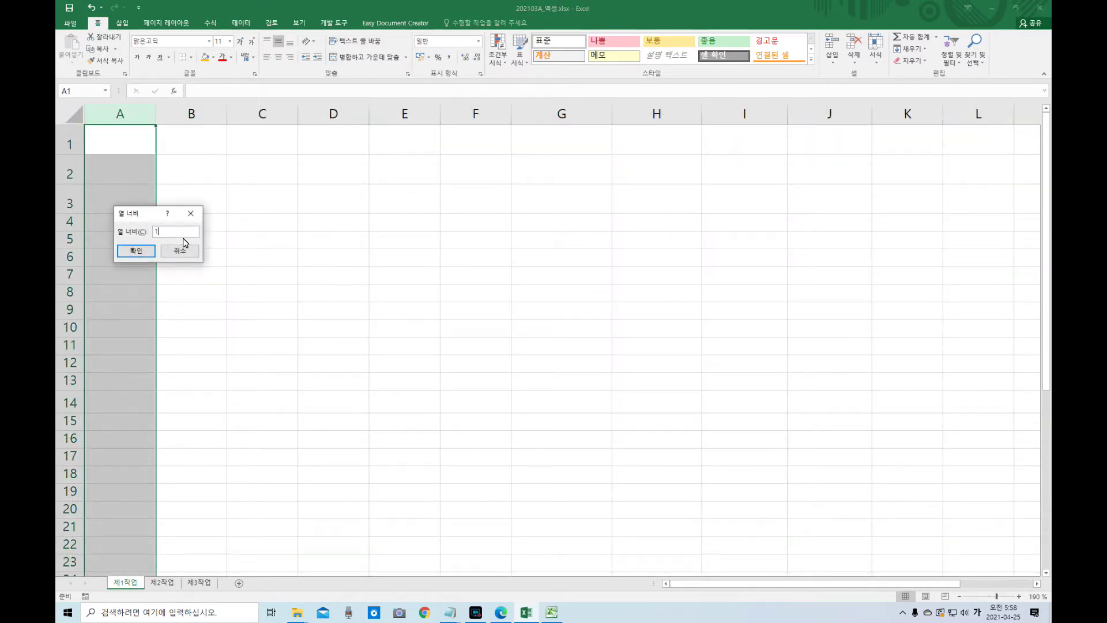
pyautogui.press('Return')
pyautogui.click(362, 406)
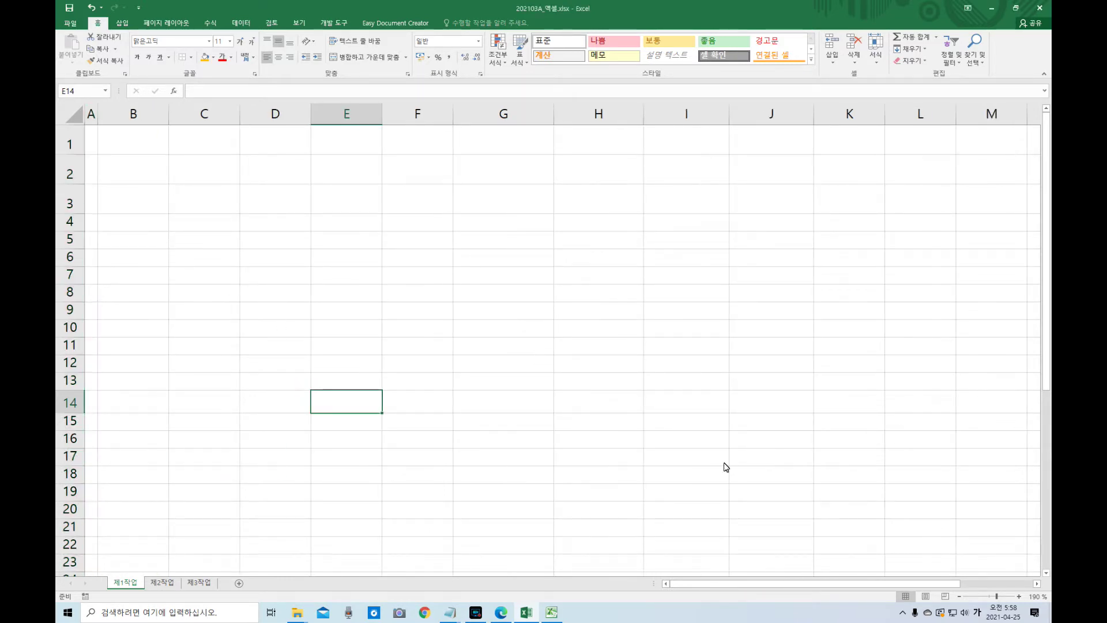
# - Move the TV쇼핑 생활가전 판매 현황 reference picture up to about rows 11 to 23, over columns G to M
pyautogui.moveTo(1045, 359); pyautogui.dragTo(1049, 407)
pyautogui.click(796, 519)
pyautogui.moveTo(796, 520); pyautogui.dragTo(796, 378)
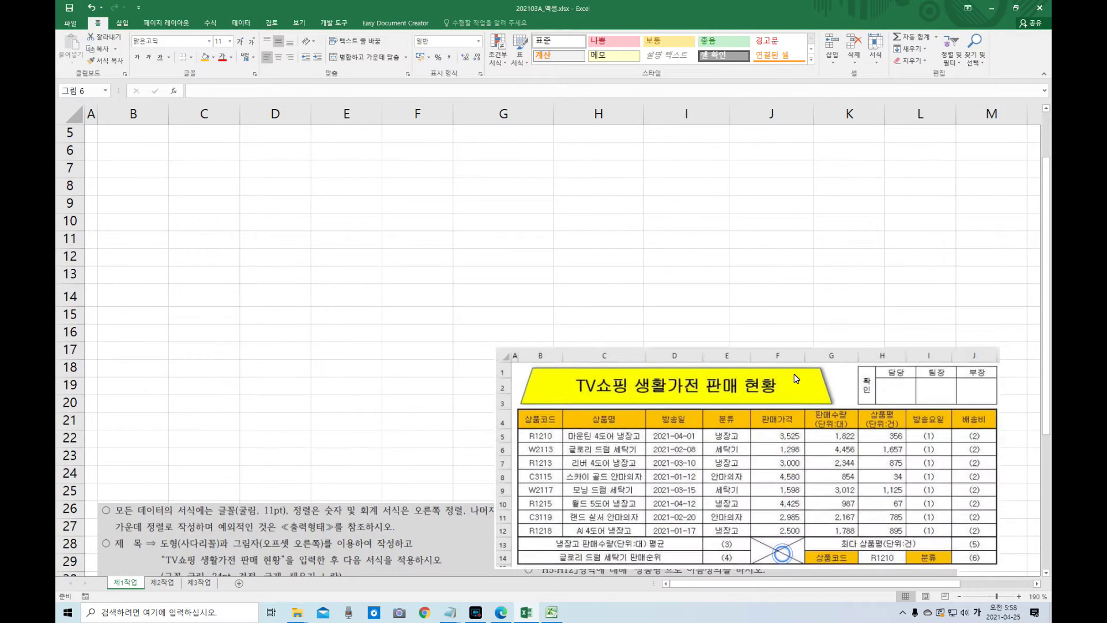
pyautogui.moveTo(1045, 282); pyautogui.dragTo(1048, 224)
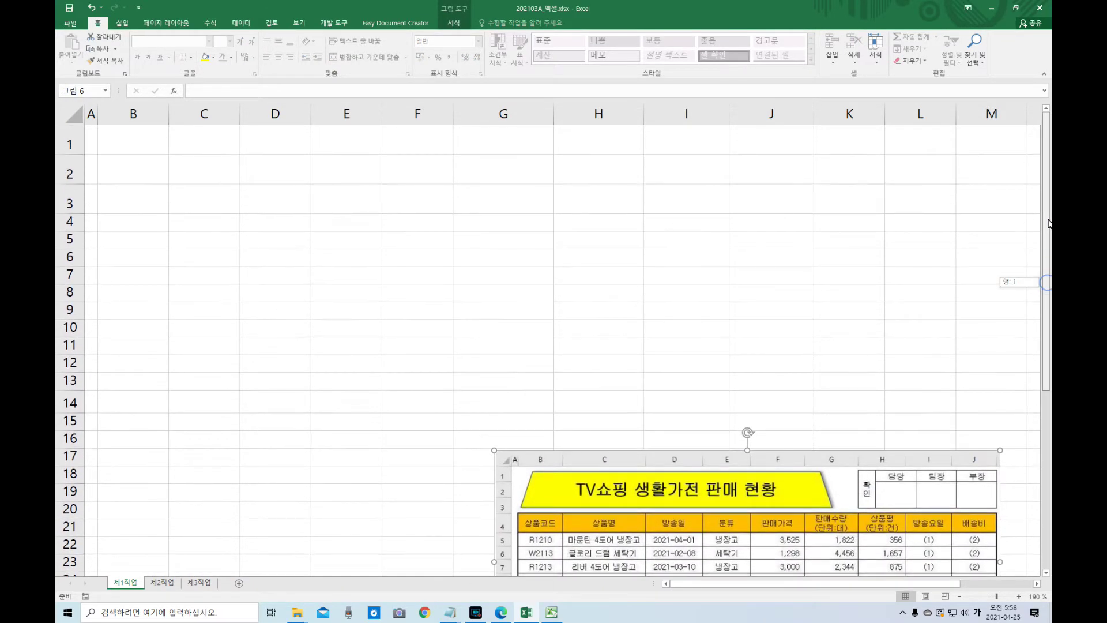
pyautogui.moveTo(815, 521); pyautogui.dragTo(828, 416)
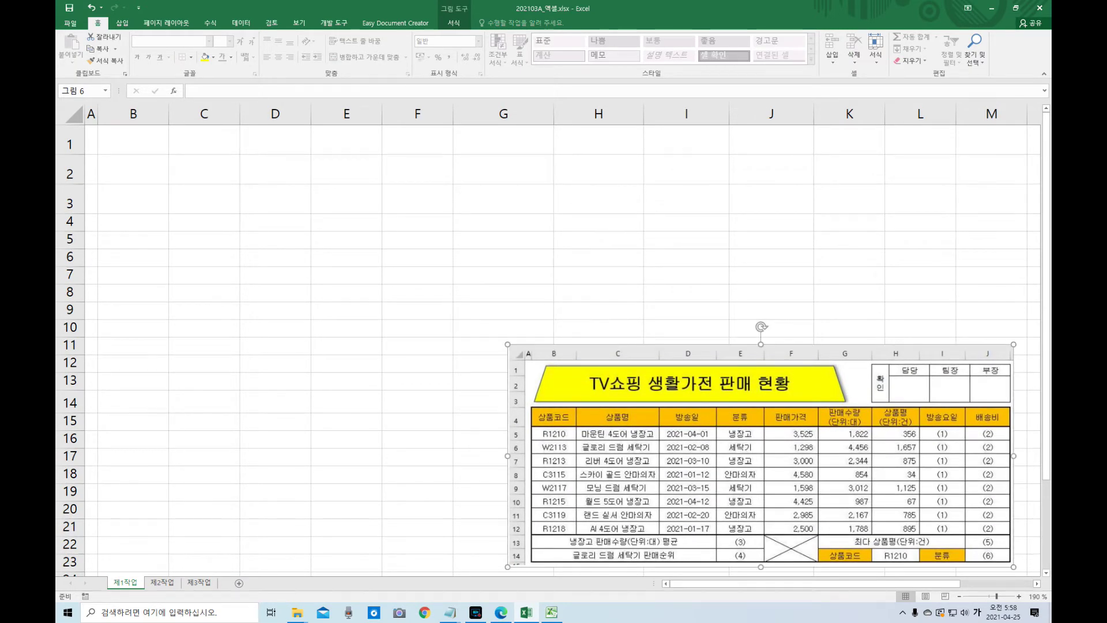
pyautogui.hotkey('alt', 'Tab')
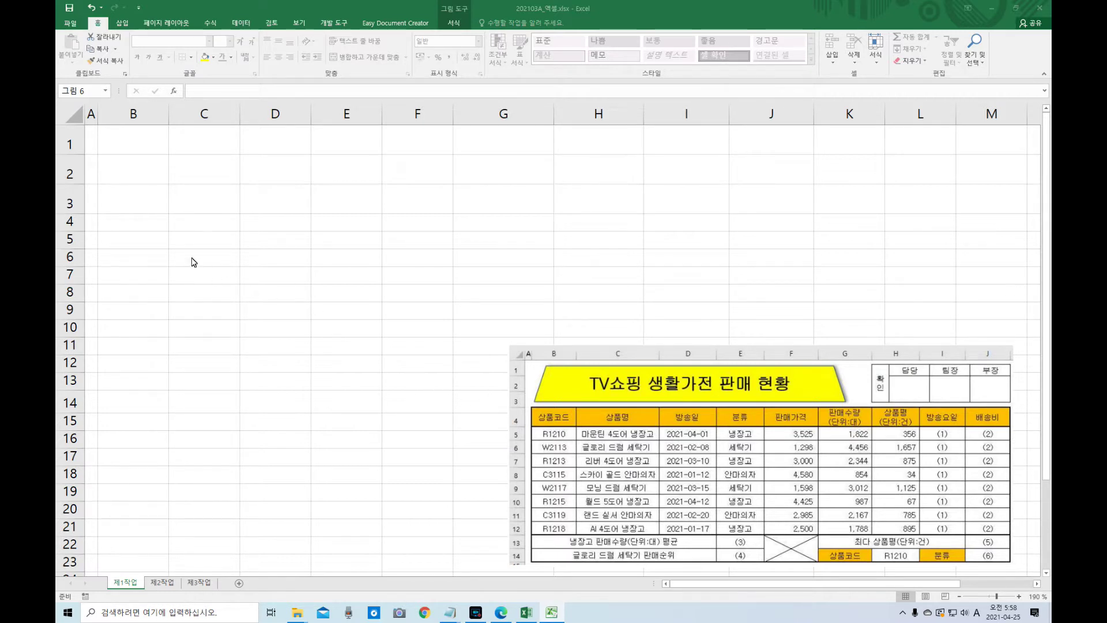
# - Enter the column headers 상품코드 in B4 and 상품명 in C4
pyautogui.click(144, 229)
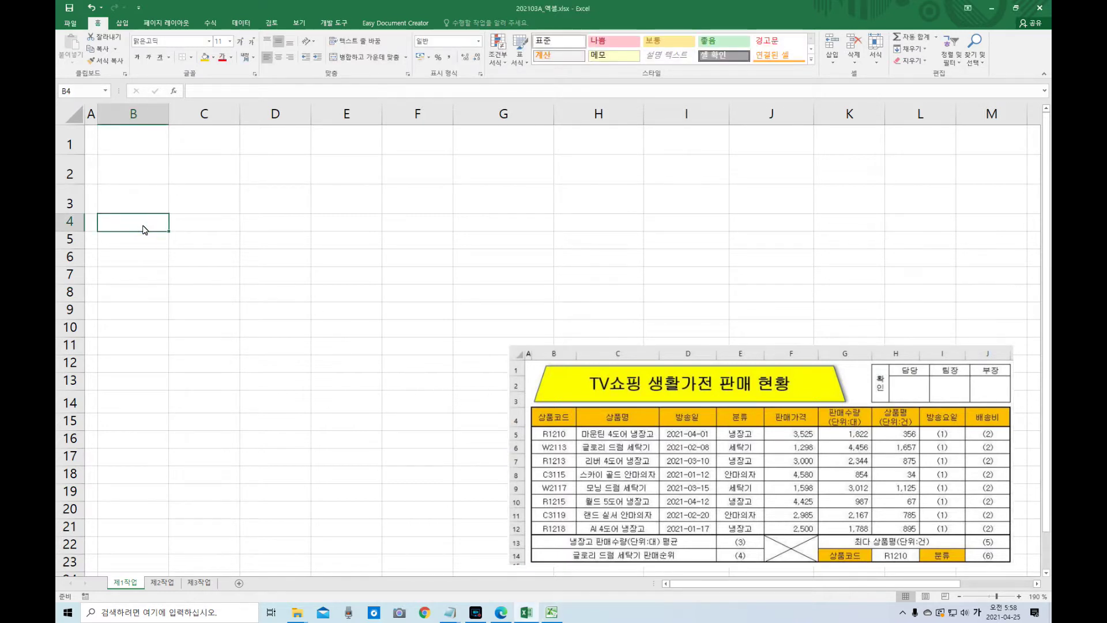
pyautogui.write('상푸')
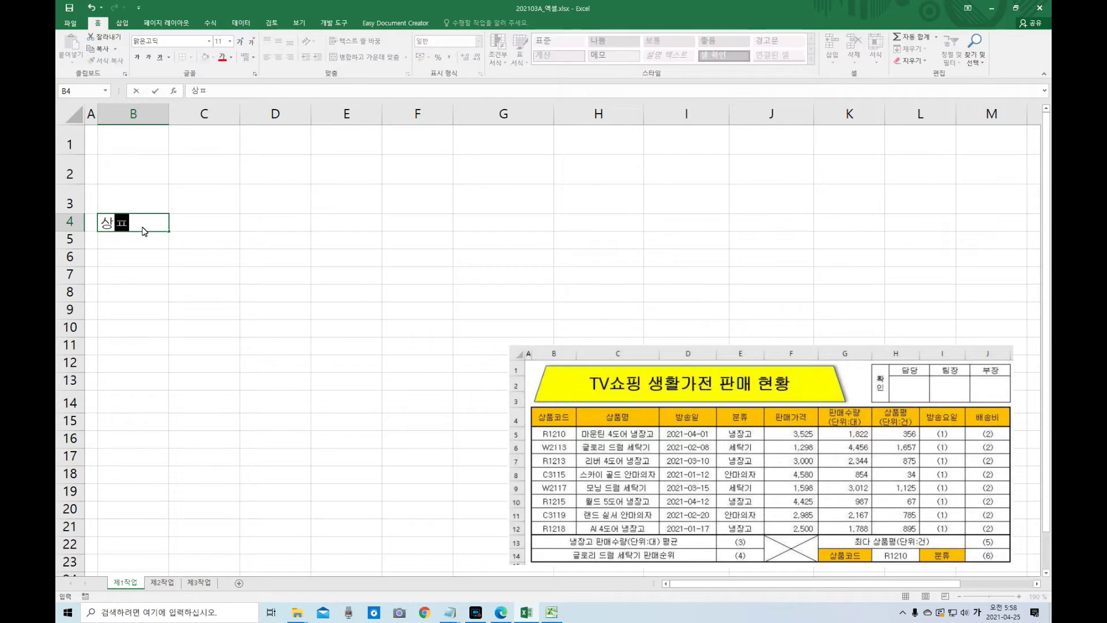
pyautogui.write('ㅁ코드')
pyautogui.press('Tab')
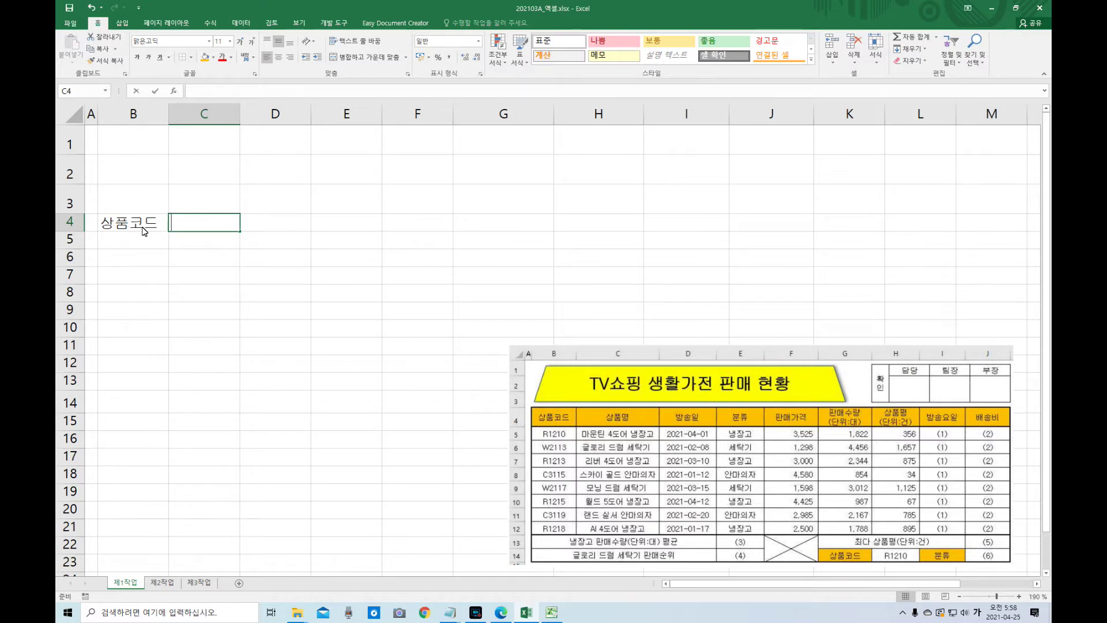
pyautogui.write('상품명')
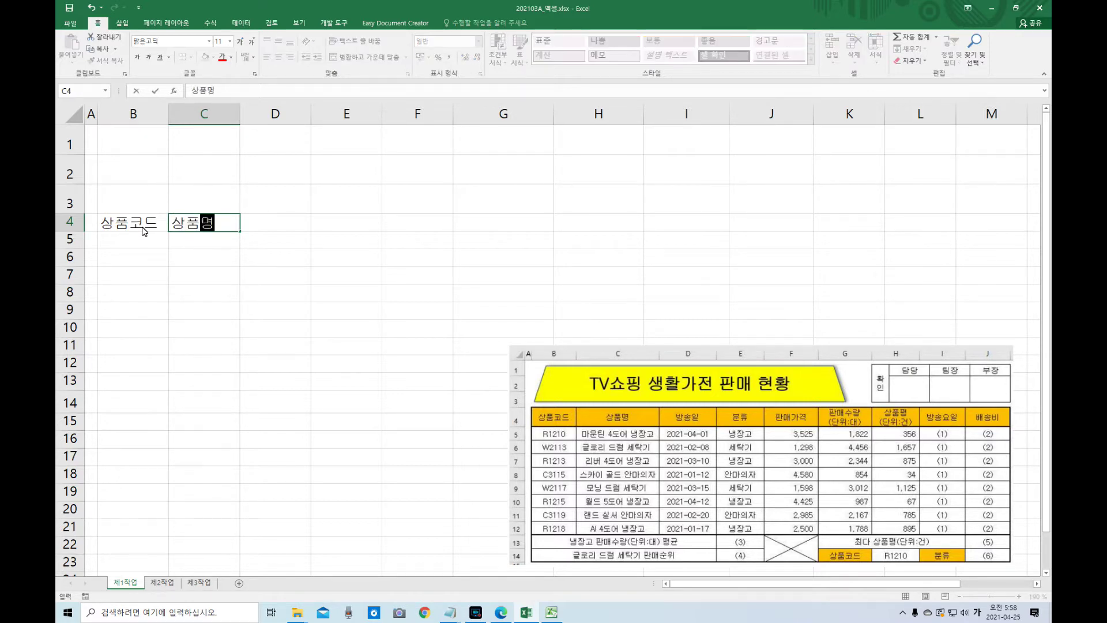
pyautogui.press('Tab')
# - Enter the column header 방송일 in D4
pyautogui.write('ㅂ')
pyautogui.press('Tab')
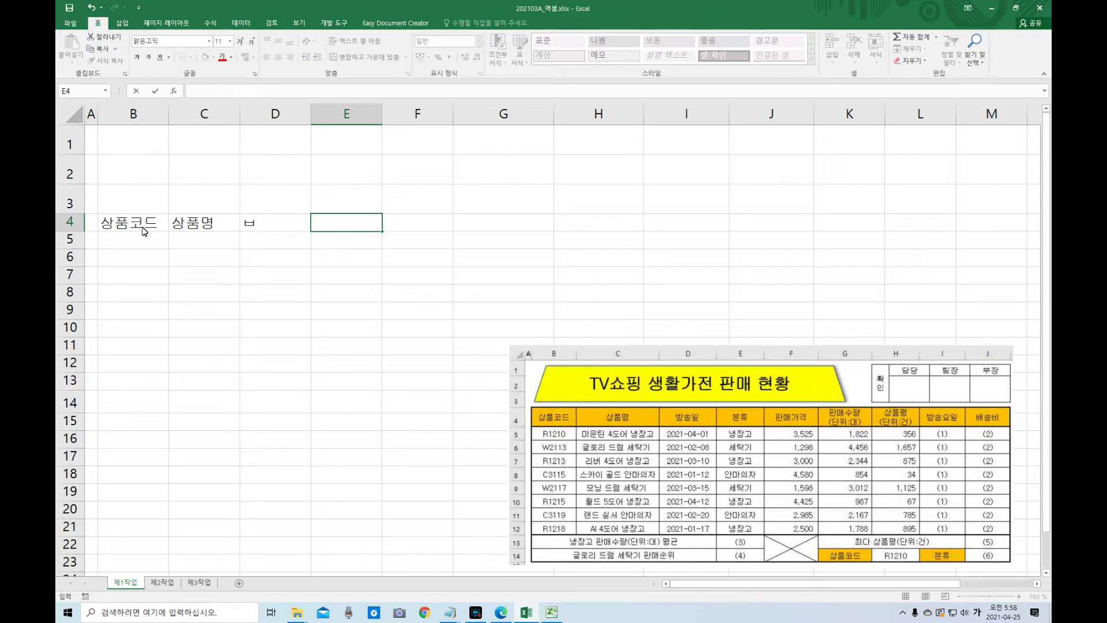
pyautogui.doubleClick(268, 224)
pyautogui.press('BackSpace')
pyautogui.write('방송일')
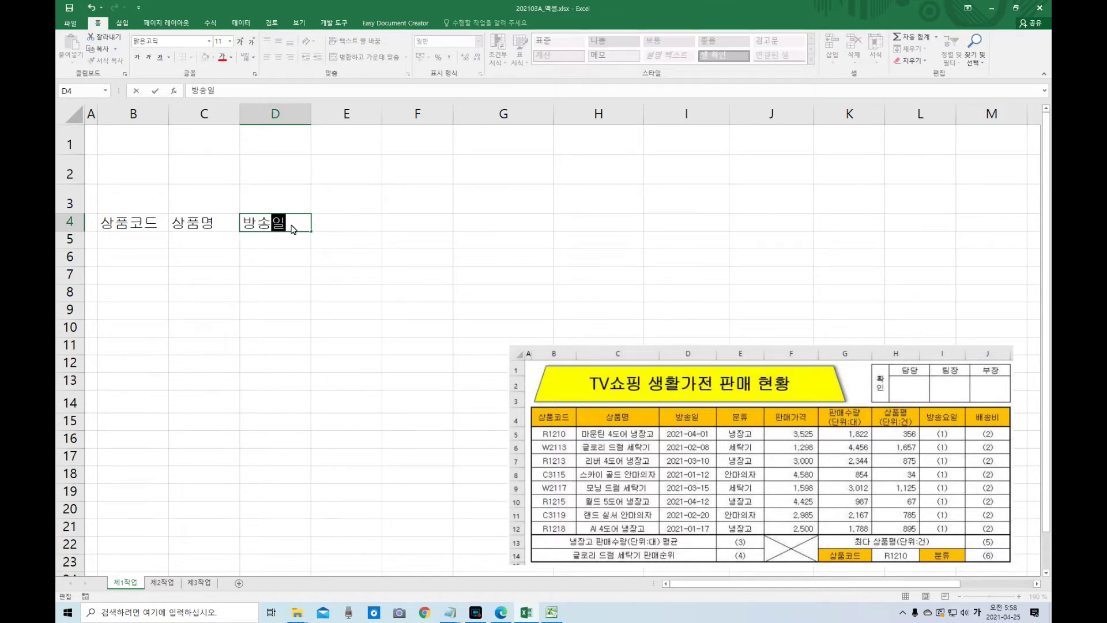
pyautogui.press('Tab')
# - Enter the column headers 분류 in E4 and 판매가겨 in F4
pyautogui.write('분류')
pyautogui.press('Tab')
pyautogui.write('판ㅁ매가격')
pyautogui.press('Tab')
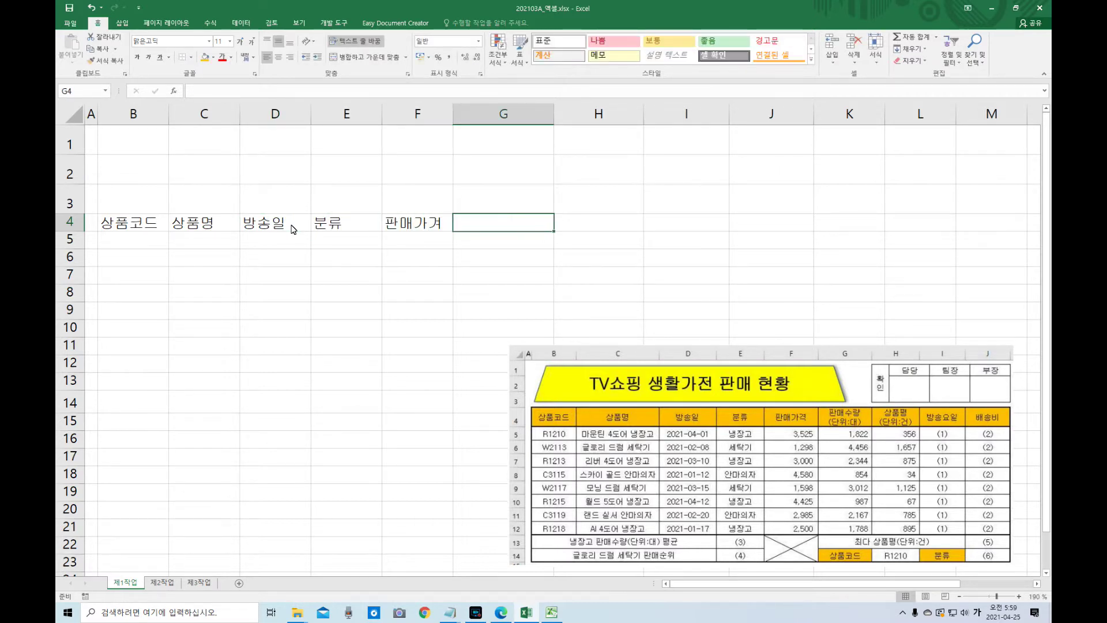
# - Enter a two-line column header in G4, with 판매수량 on the first line and (단위:대) on the second
pyautogui.write('판매')
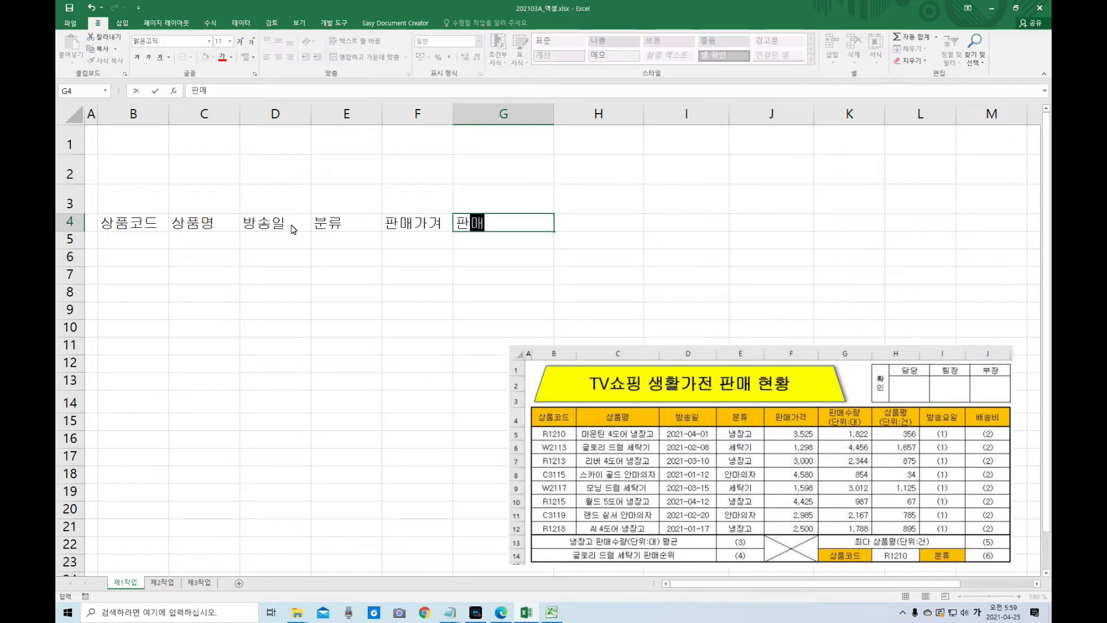
pyautogui.write('술량')
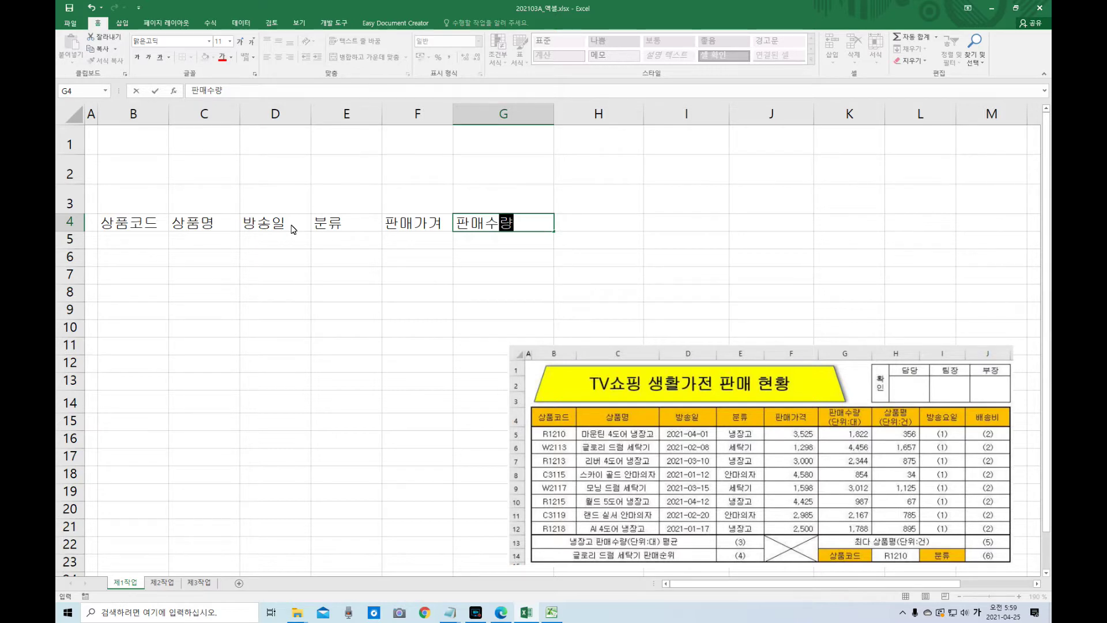
pyautogui.press('Return')
pyautogui.doubleClick(506, 224)
pyautogui.hotkey('alt', 'Return')
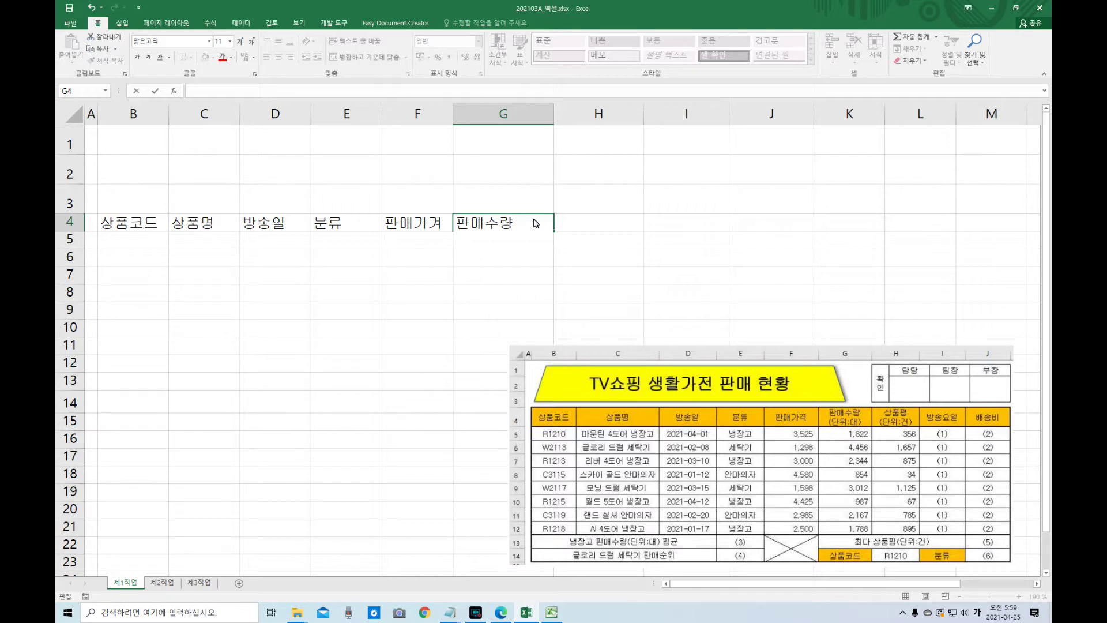
pyautogui.write('(단위:대')
pyautogui.press('Return')
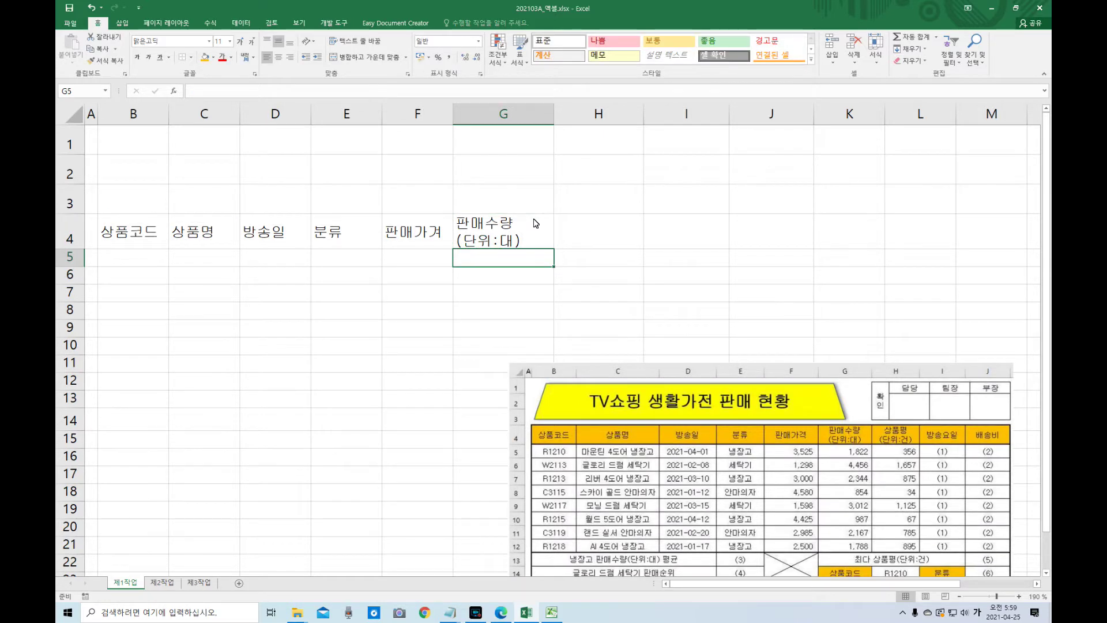
# - Enter a two-line column header in H4, with 상품평 on the first line and (단위:건) on the second
pyautogui.click(608, 230)
pyautogui.write('상')
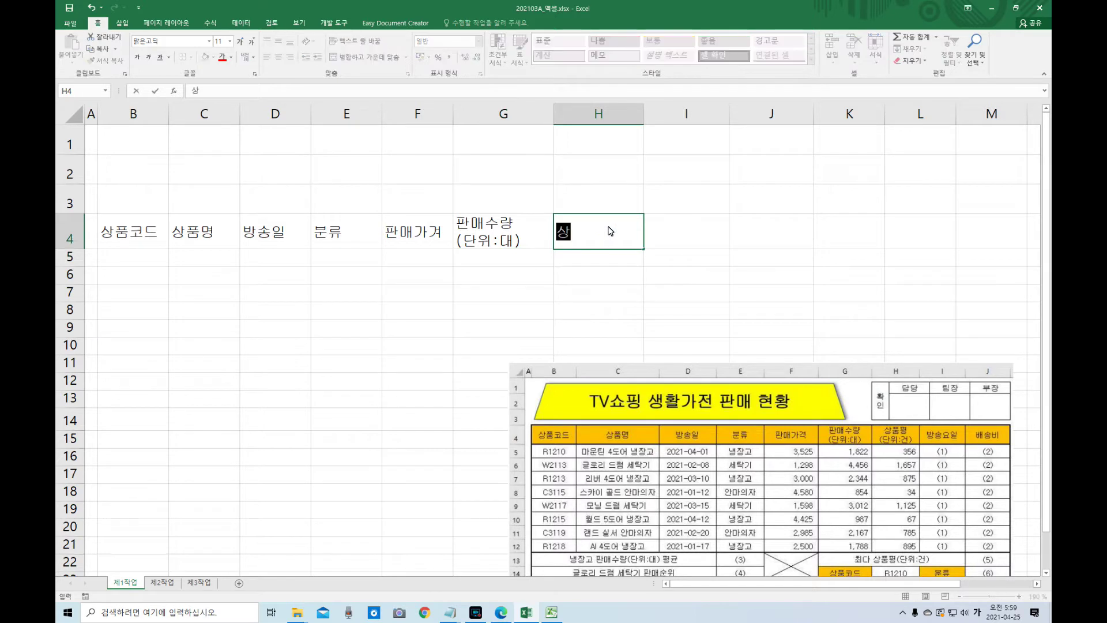
pyautogui.write('푸품평')
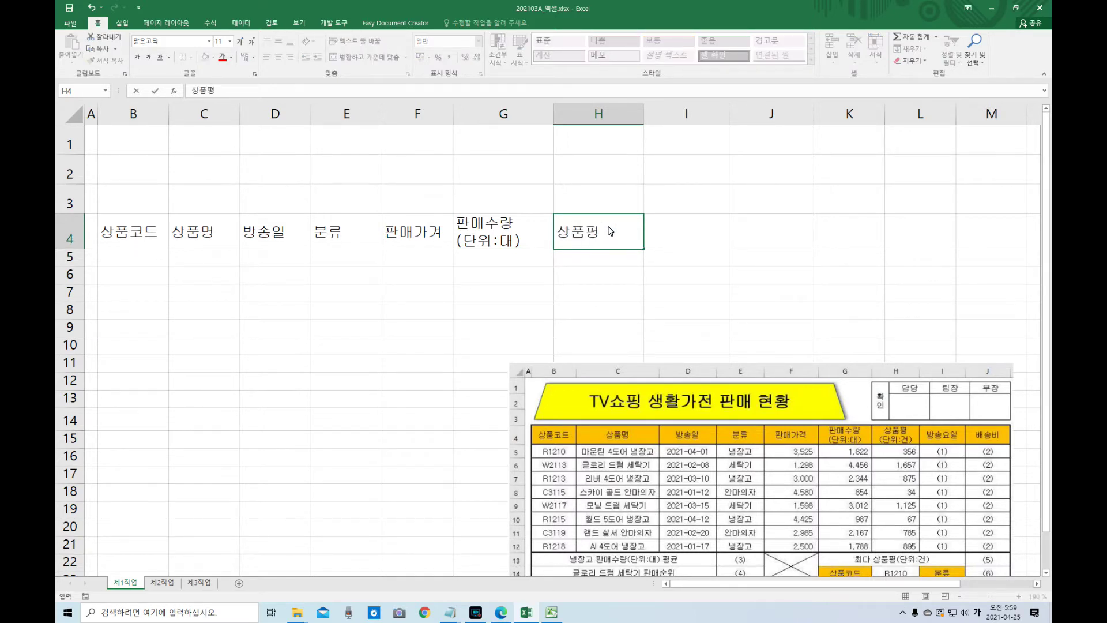
pyautogui.hotkey('alt', 'Return')
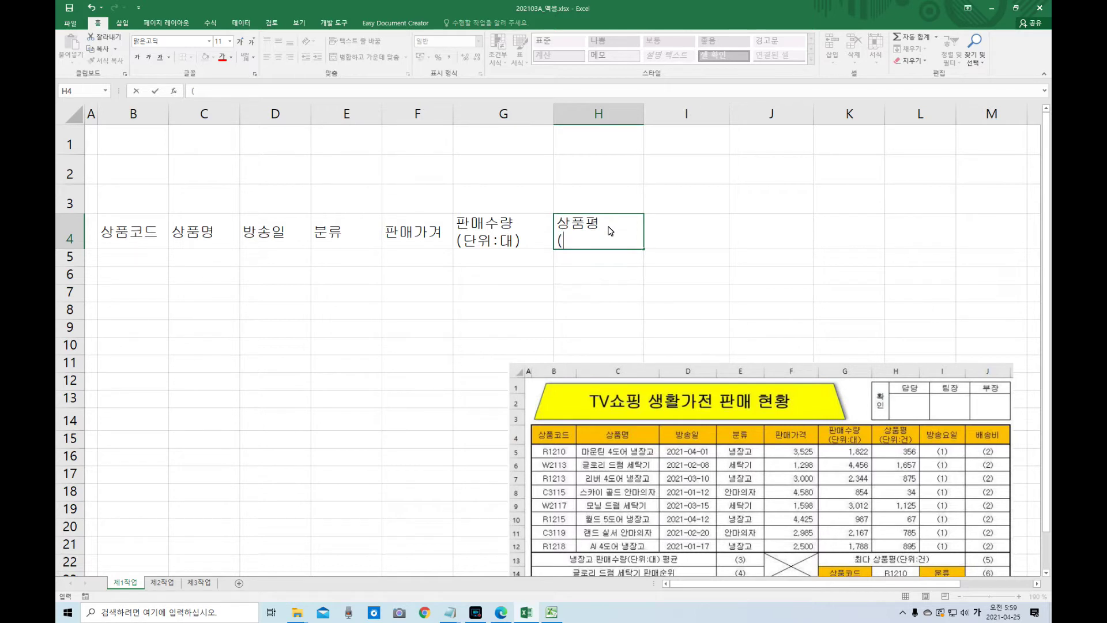
pyautogui.write('(단위:건')
pyautogui.press('Right')
# - Enter the column headers 방송요일 in I4 and 배송비 in J4
pyautogui.write('방송요일')
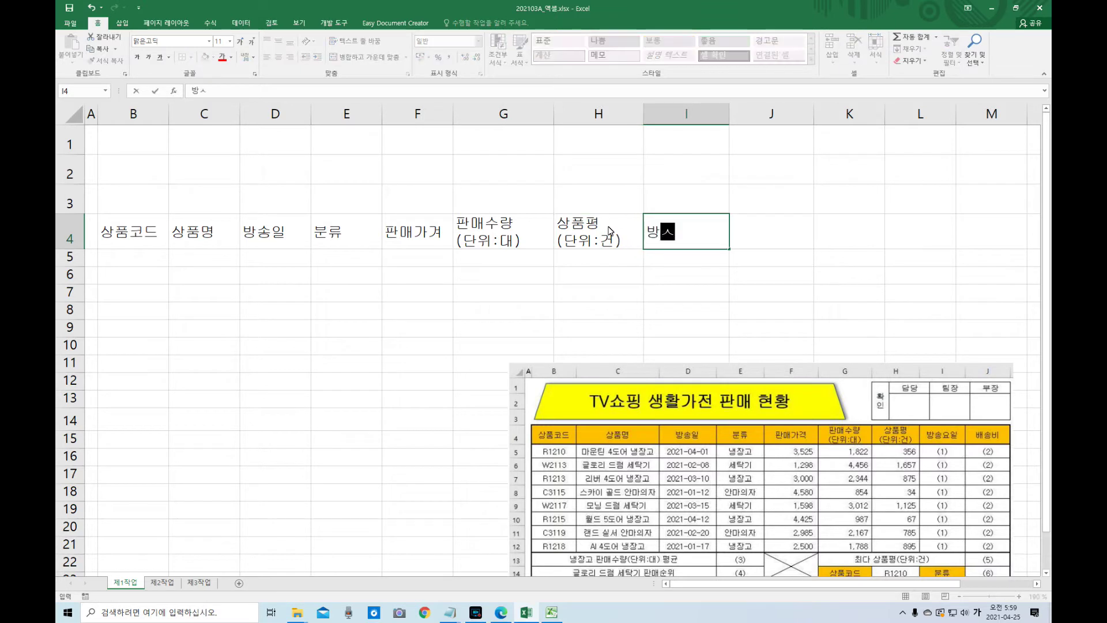
pyautogui.press('Right')
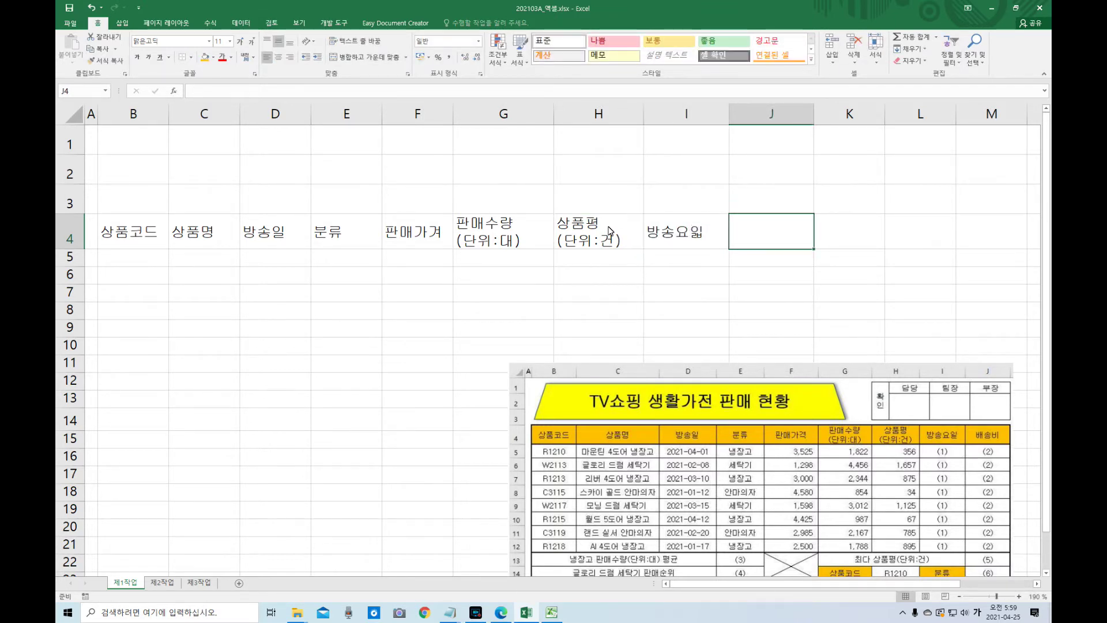
pyautogui.doubleClick(714, 237)
pyautogui.press('BackSpace')
pyautogui.write('일')
pyautogui.press('Right')
pyautogui.write('배')
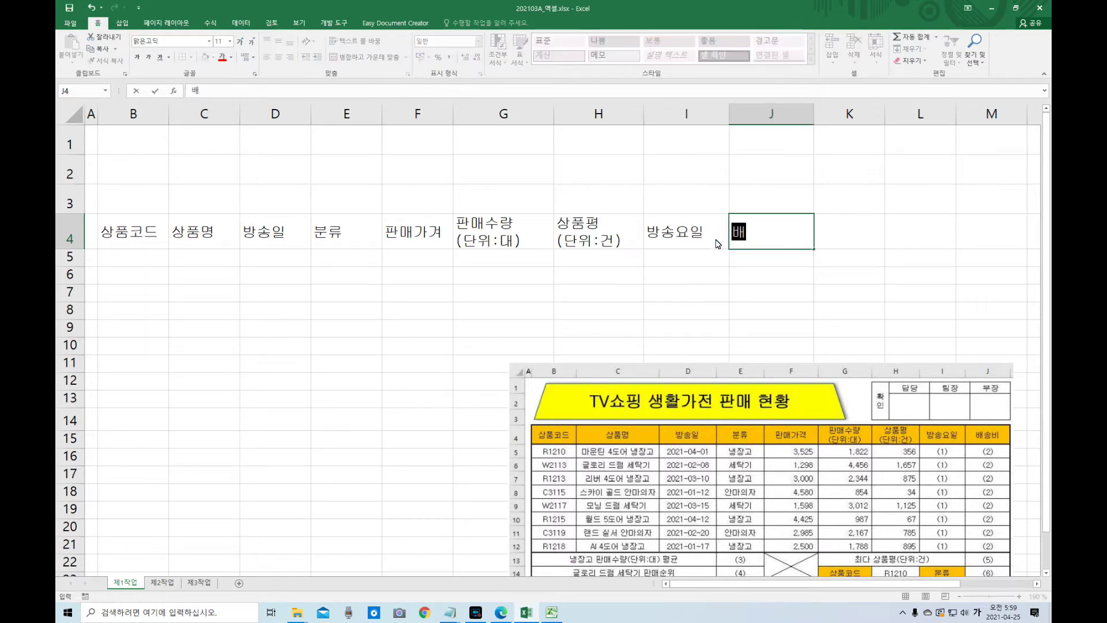
pyautogui.write('송ㅂㅣ')
# - Try entering the placeholder (1) in I5 under 방송요일, and clear the cell
pyautogui.click(715, 257)
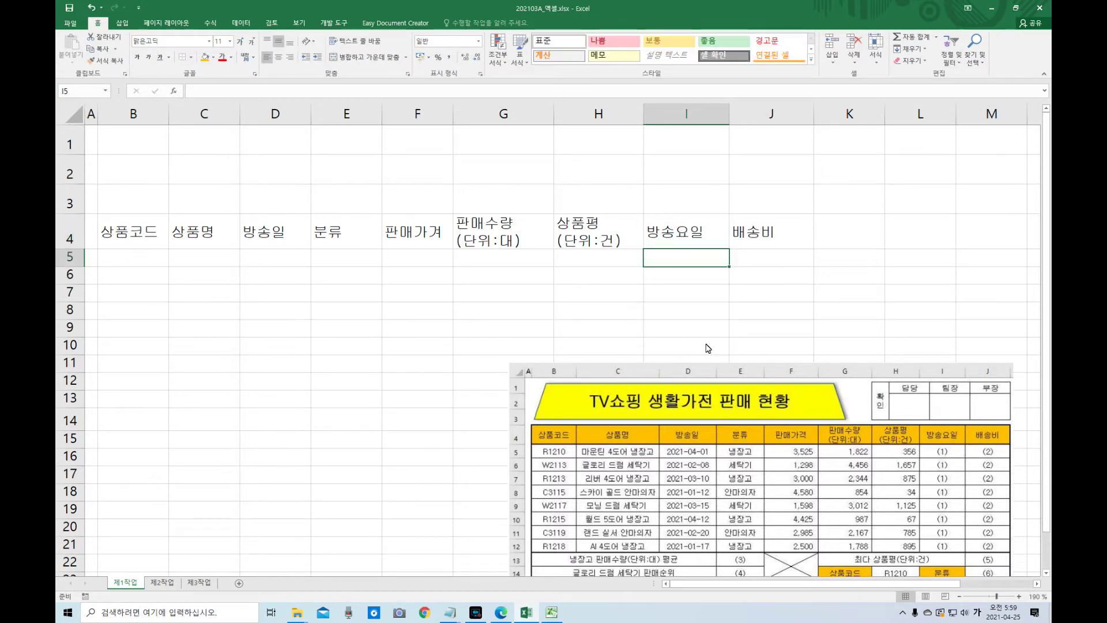
pyautogui.write('(1')
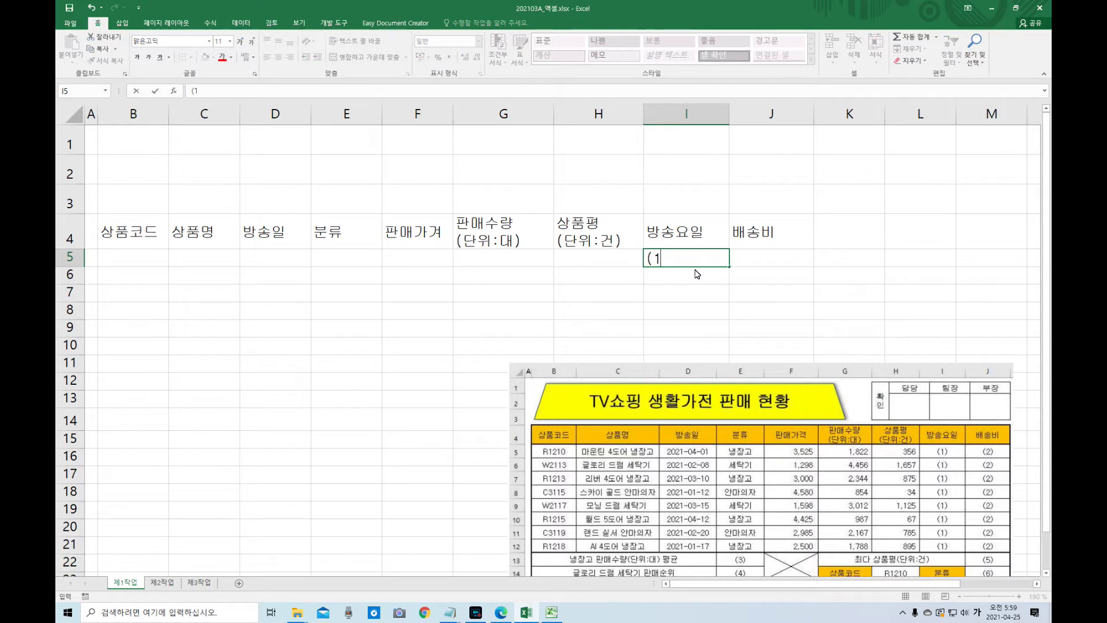
pyautogui.write(')')
pyautogui.press('Return')
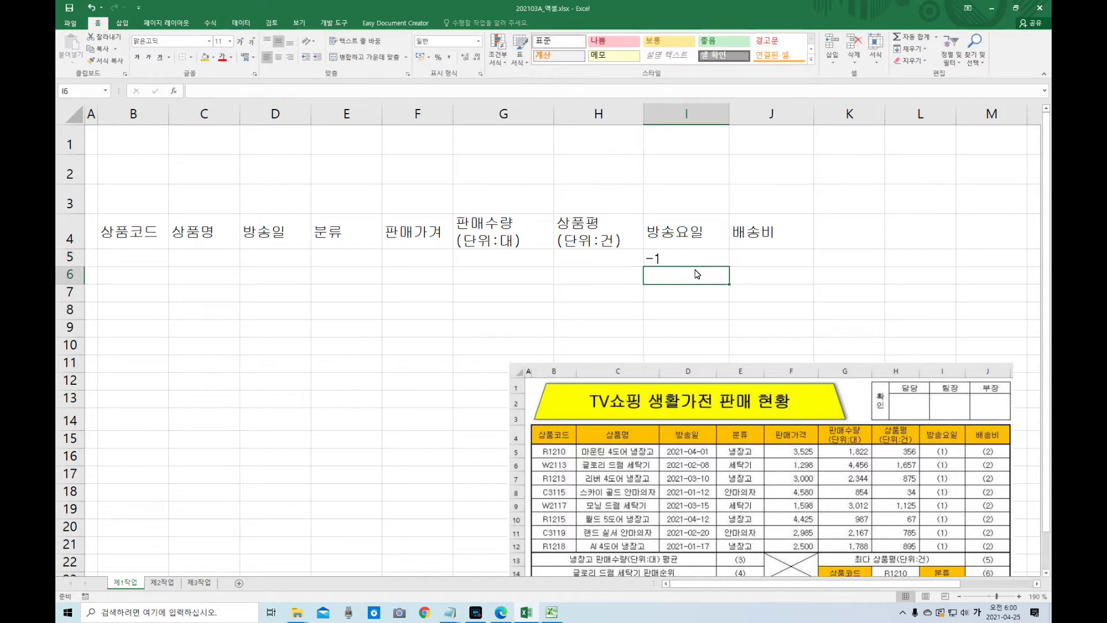
pyautogui.click(698, 263)
pyautogui.press('Delete')
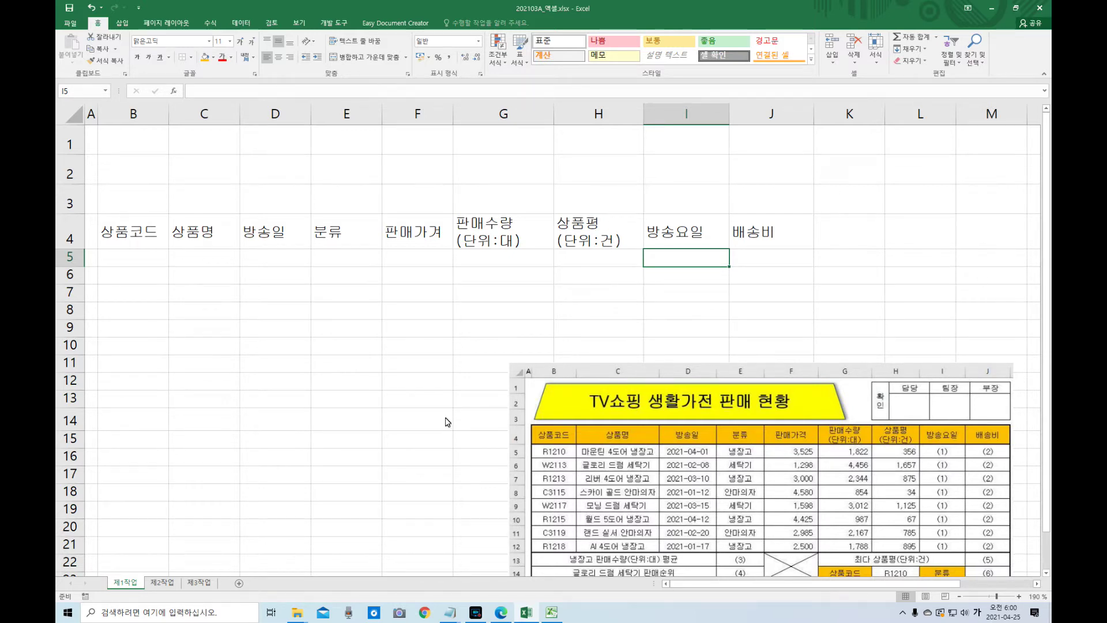
# - Correct the misspelled column header in F4 to 판매가격
pyautogui.doubleClick(433, 238)
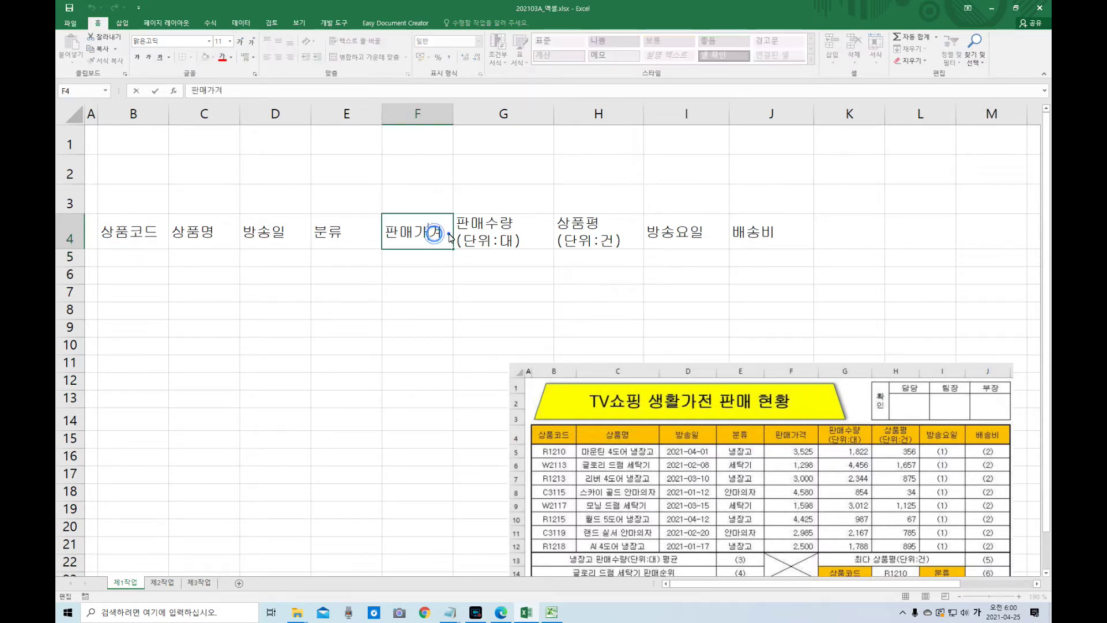
pyautogui.press('BackSpace')
pyautogui.write('격')
pyautogui.hotkey('ctrl', 'Return')
pyautogui.press('Return')
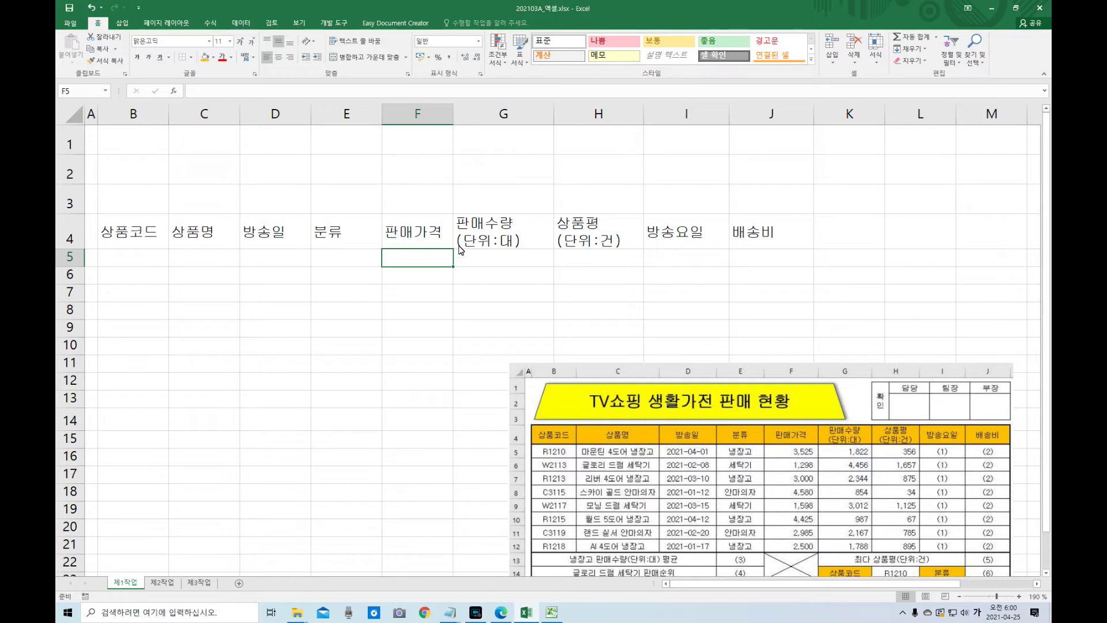
# - Set the number format of the 방송일 cells D5:D12 to 일반
pyautogui.click(289, 260)
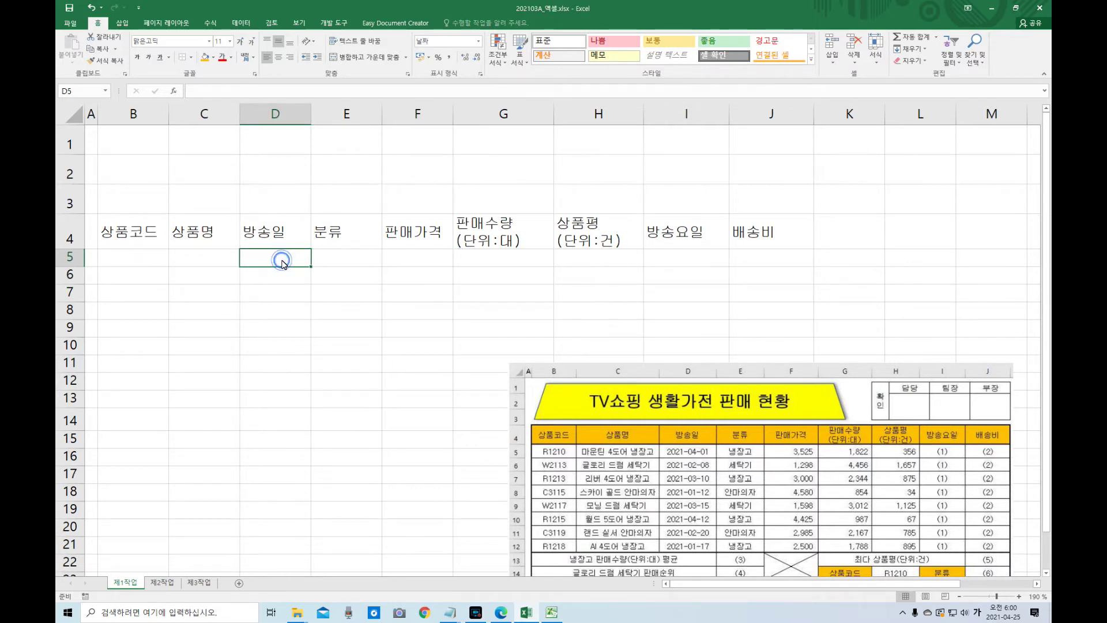
pyautogui.moveTo(287, 260); pyautogui.dragTo(289, 381)
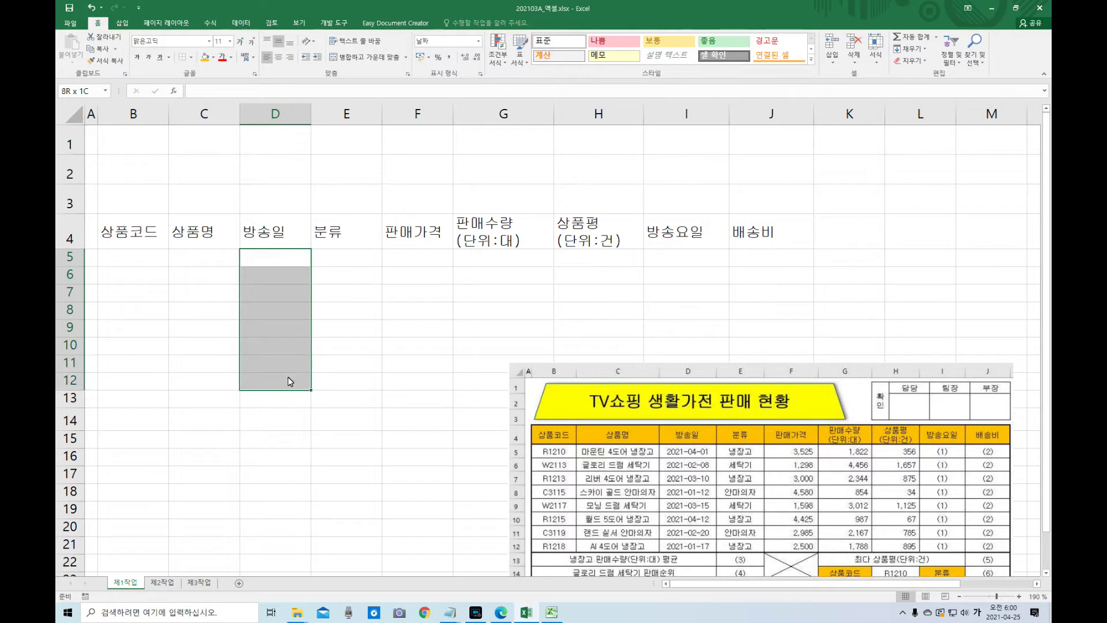
pyautogui.click(479, 42)
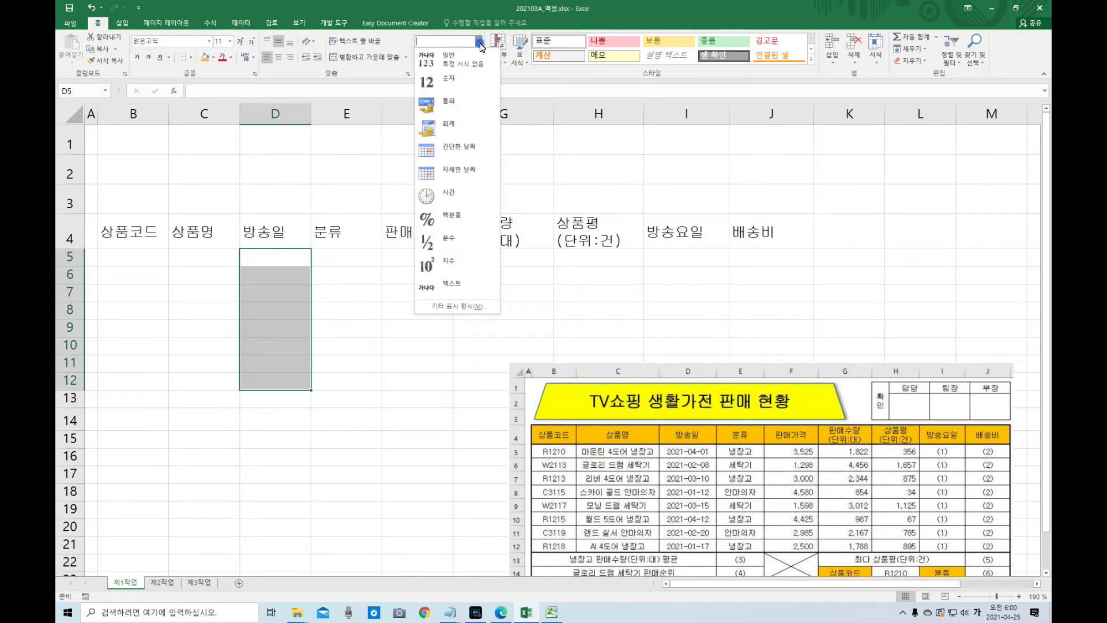
pyautogui.click(449, 59)
# - Enter the date 2021-04-01 in D5 and fit column D's width to its contents
pyautogui.click(287, 264)
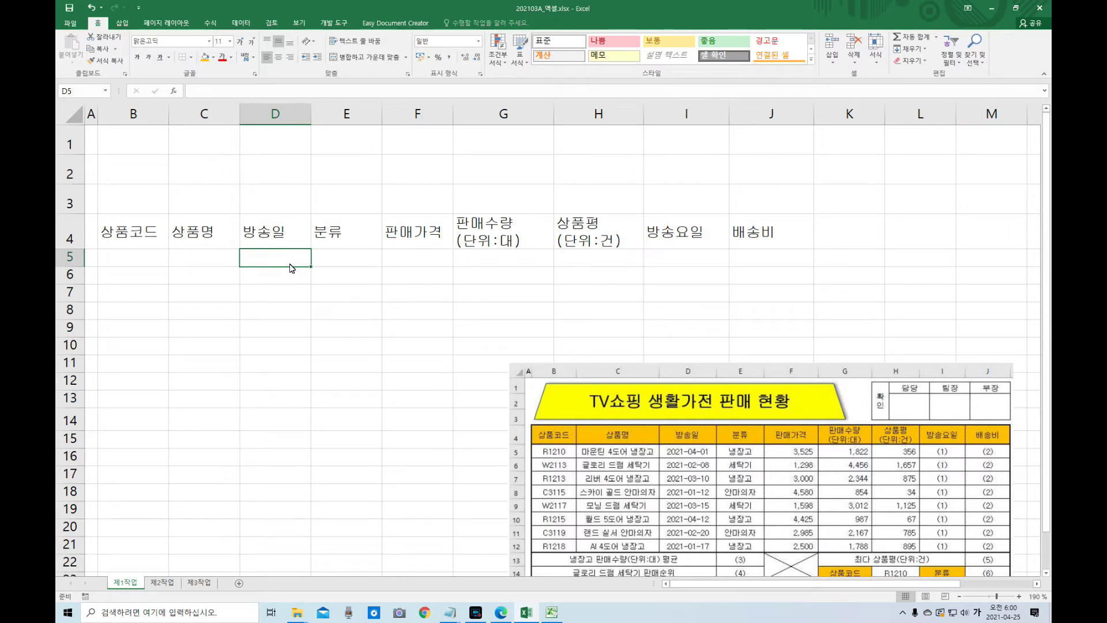
pyautogui.write('2021')
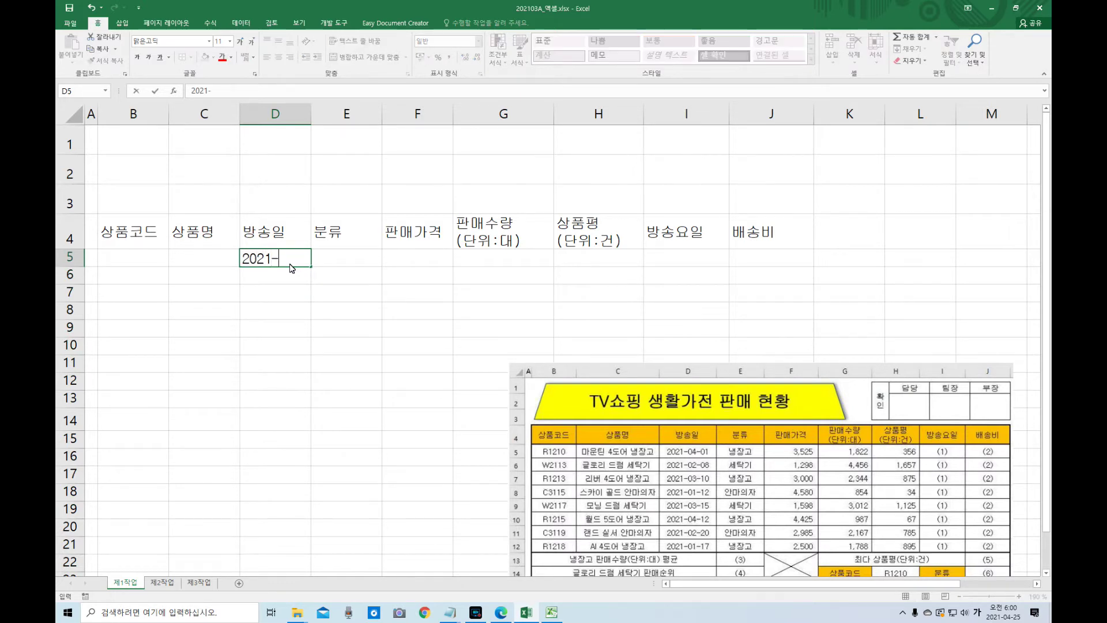
pyautogui.write('-04-01')
pyautogui.press('Return')
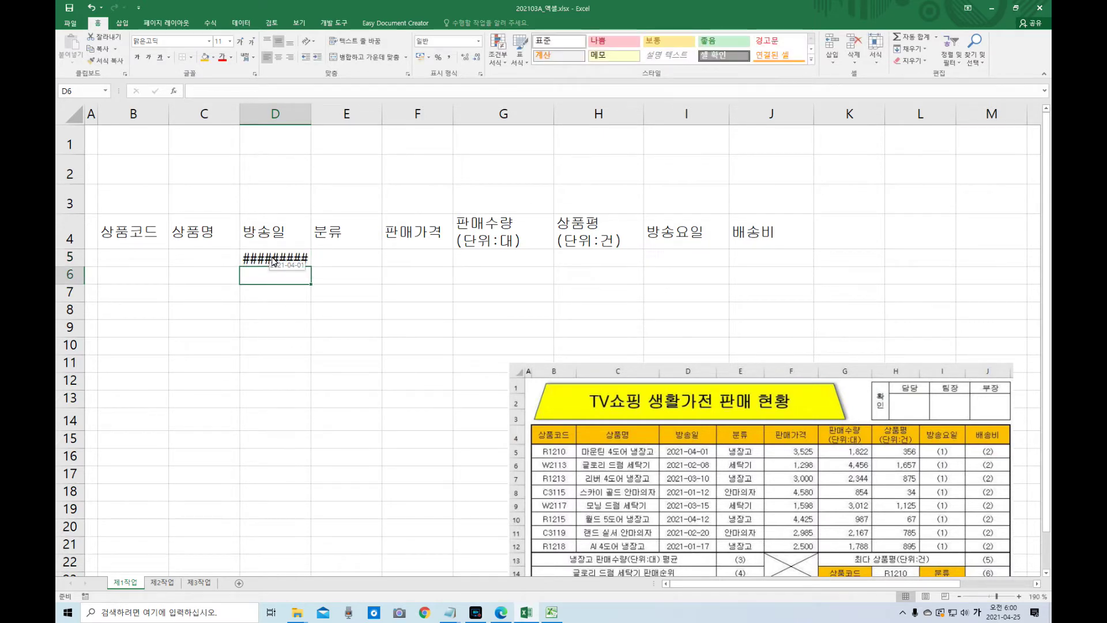
pyautogui.doubleClick(311, 116)
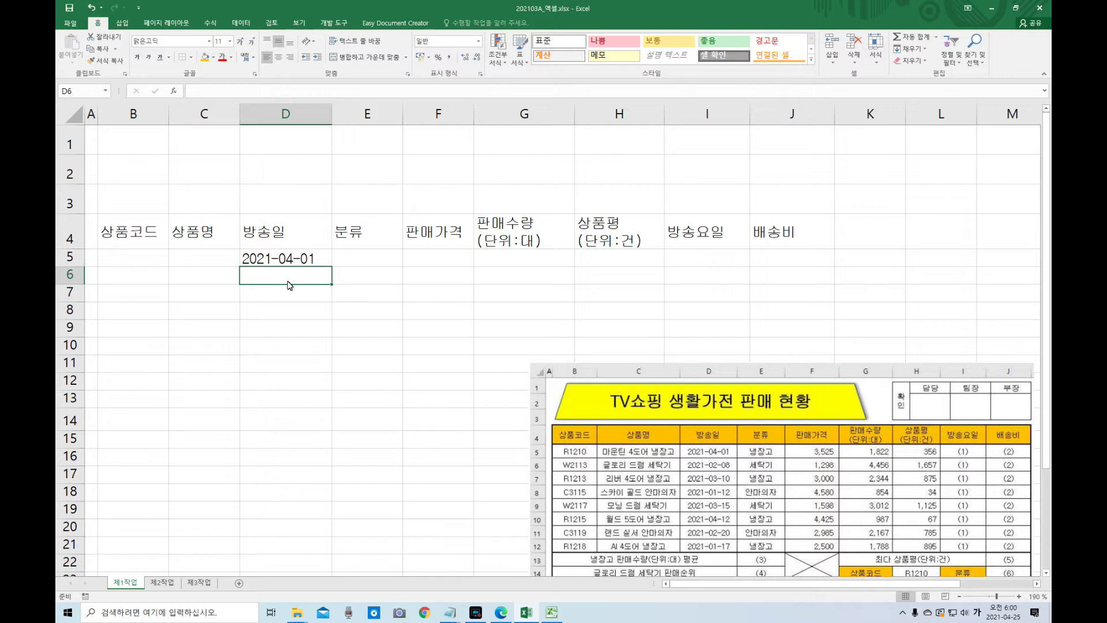
# - Enter the month-day dates 02-08, 3-10 and 1-12 in D6 to D8
pyautogui.write('02')
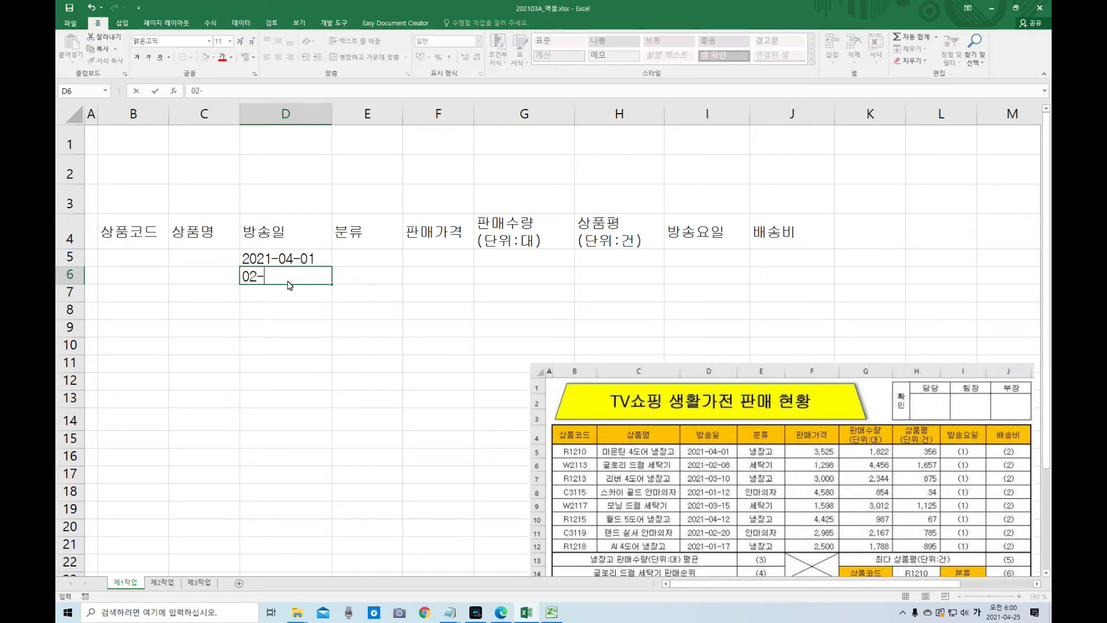
pyautogui.write('-08')
pyautogui.press('Return')
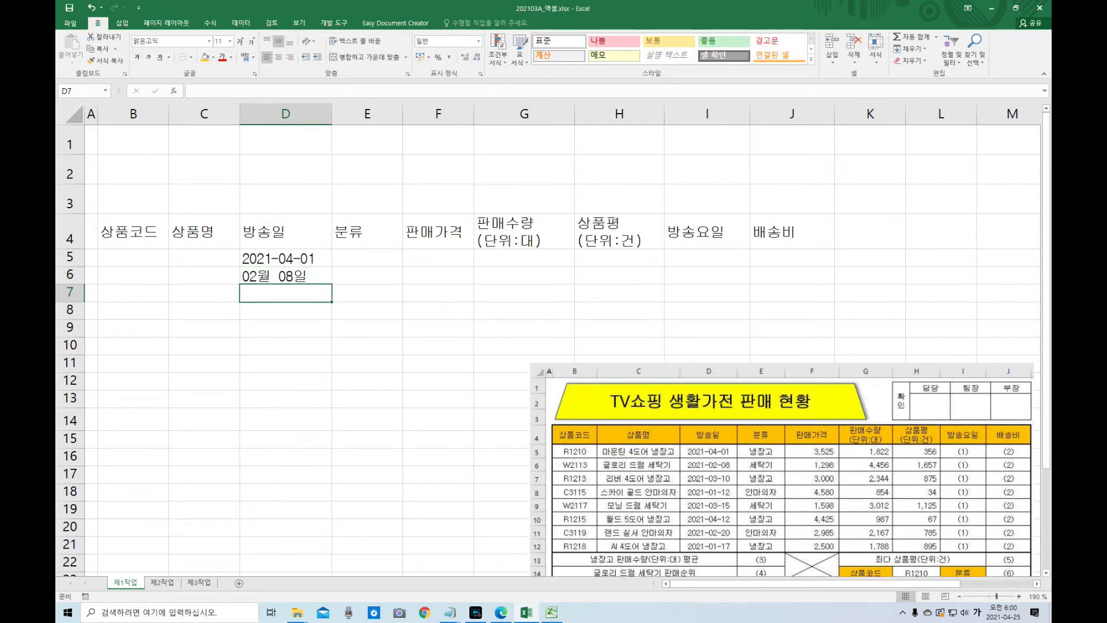
pyautogui.write('3-10')
pyautogui.press('Return')
pyautogui.write('1-12')
pyautogui.press('Return')
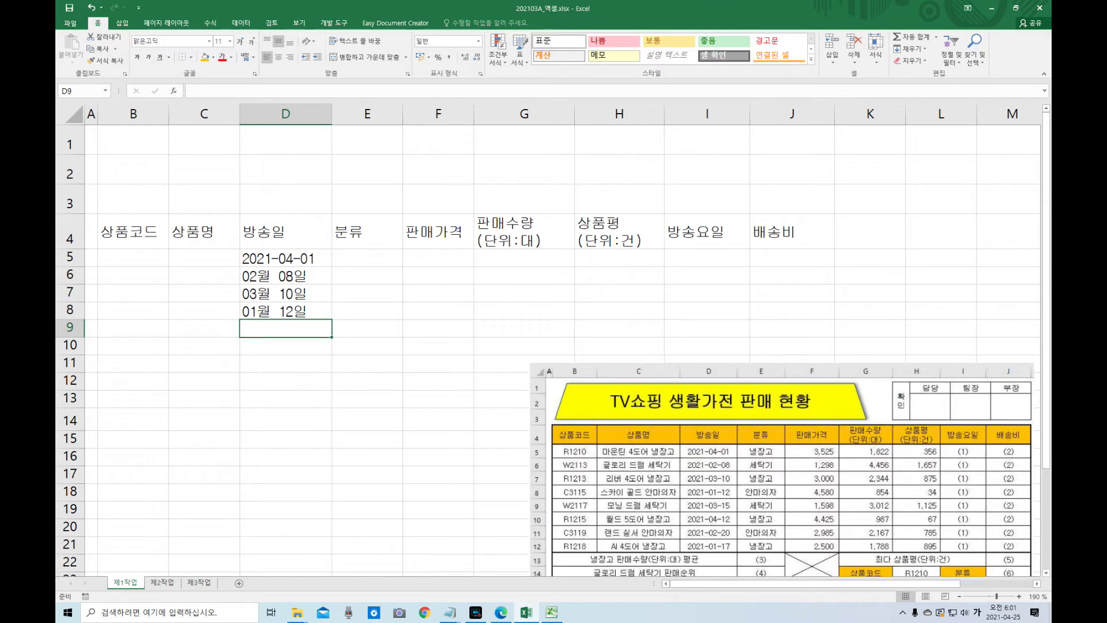
# - Enter the month-day dates 3-15, 4-12, 2-20 and 1-17 in D9 to D12
pyautogui.write('3-15')
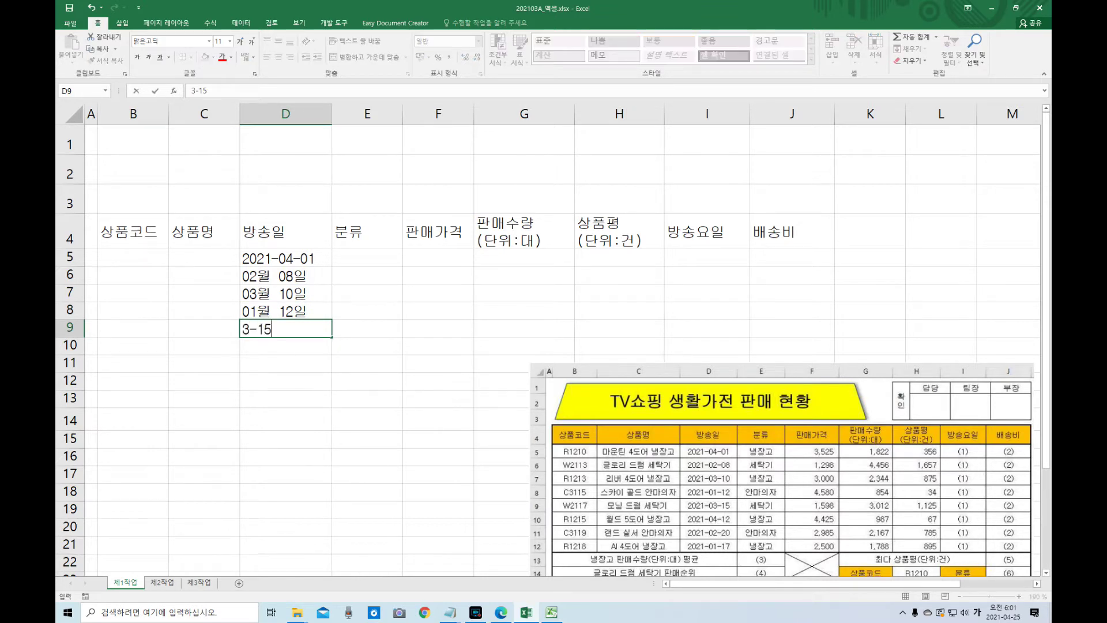
pyautogui.press('Return')
pyautogui.write('4-12')
pyautogui.press('Return')
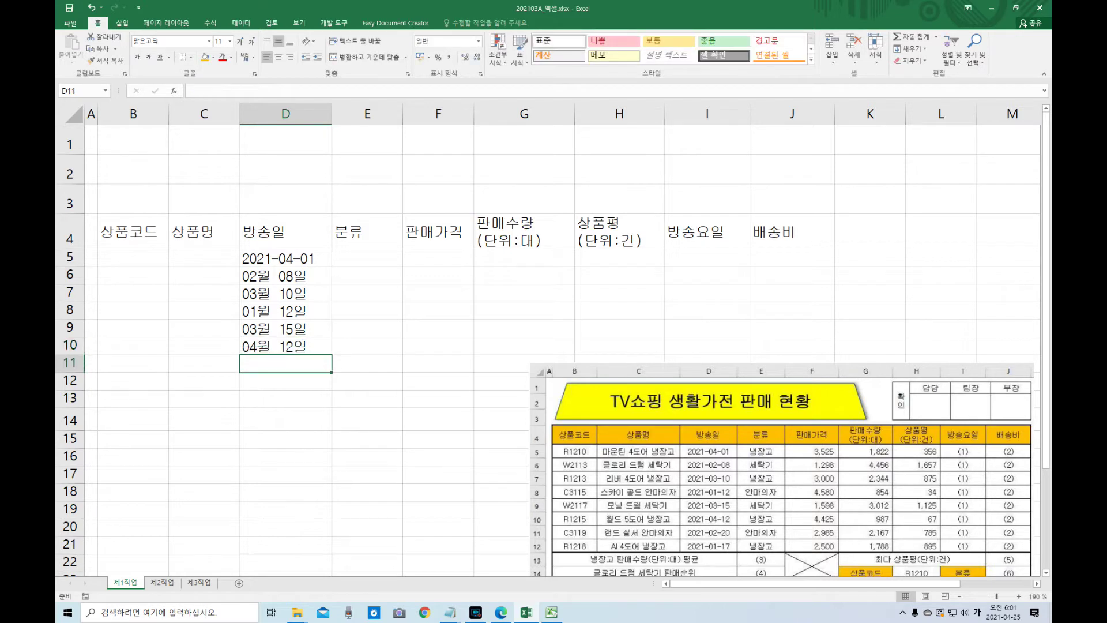
pyautogui.write('2-20')
pyautogui.press('Return')
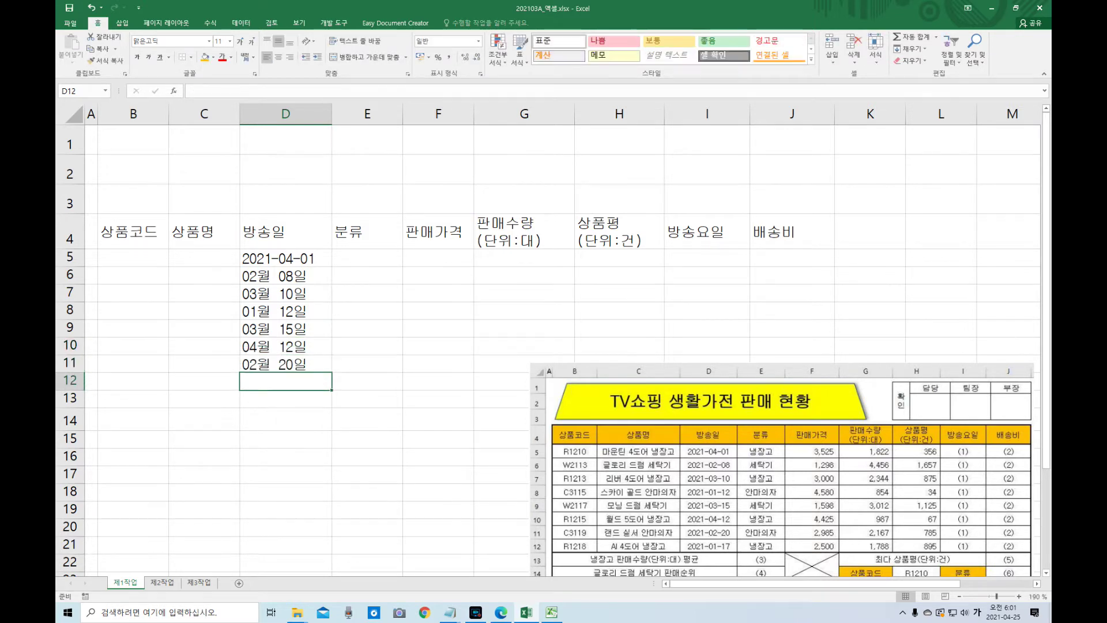
pyautogui.write('1-17')
pyautogui.press('Return')
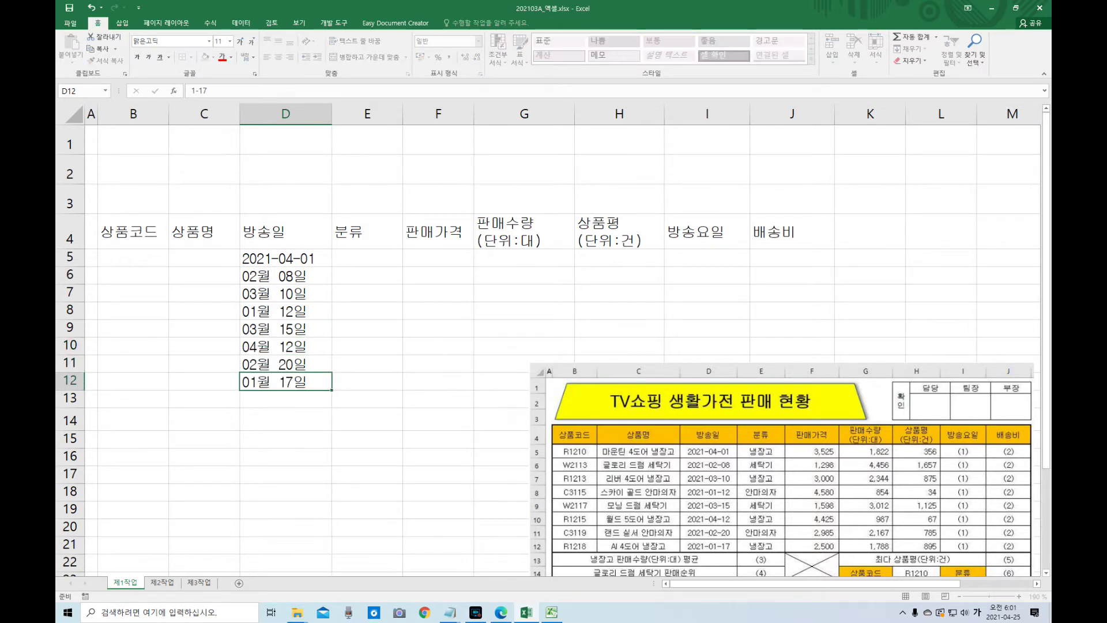
# - Apply the 간단한 날짜 format to the dates in D6:D12
pyautogui.moveTo(316, 280); pyautogui.dragTo(316, 385)
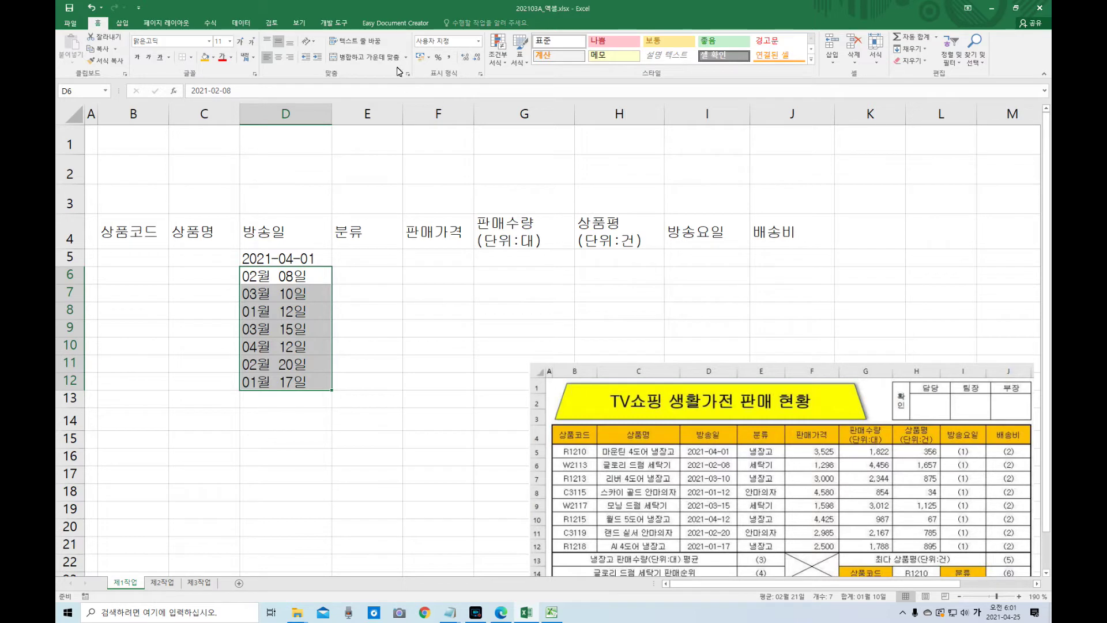
pyautogui.click(478, 41)
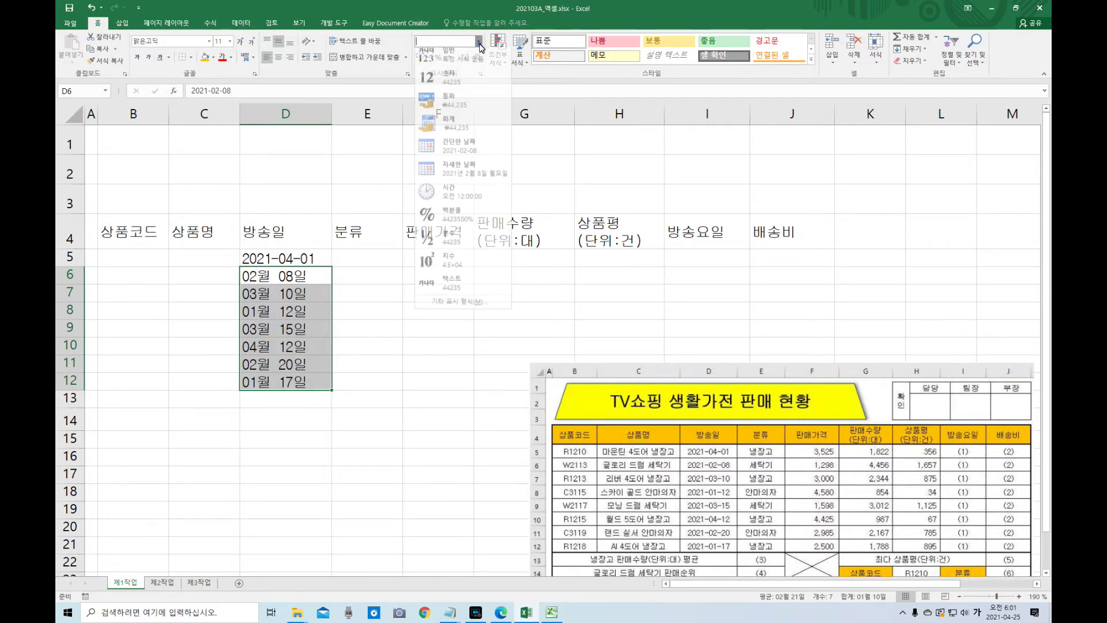
pyautogui.click(465, 154)
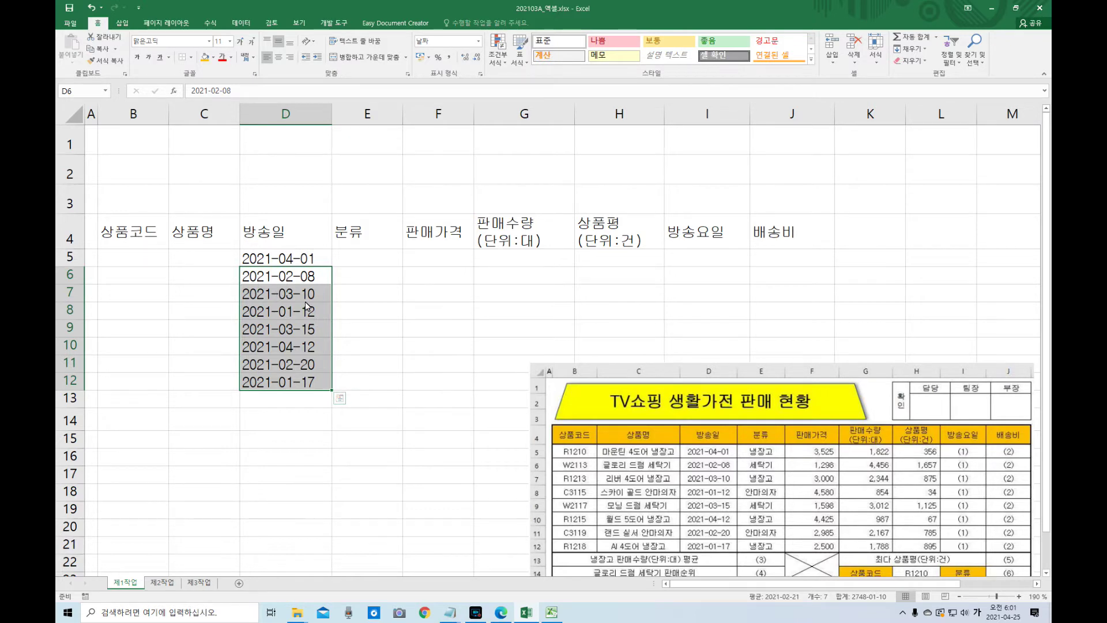
pyautogui.click(388, 333)
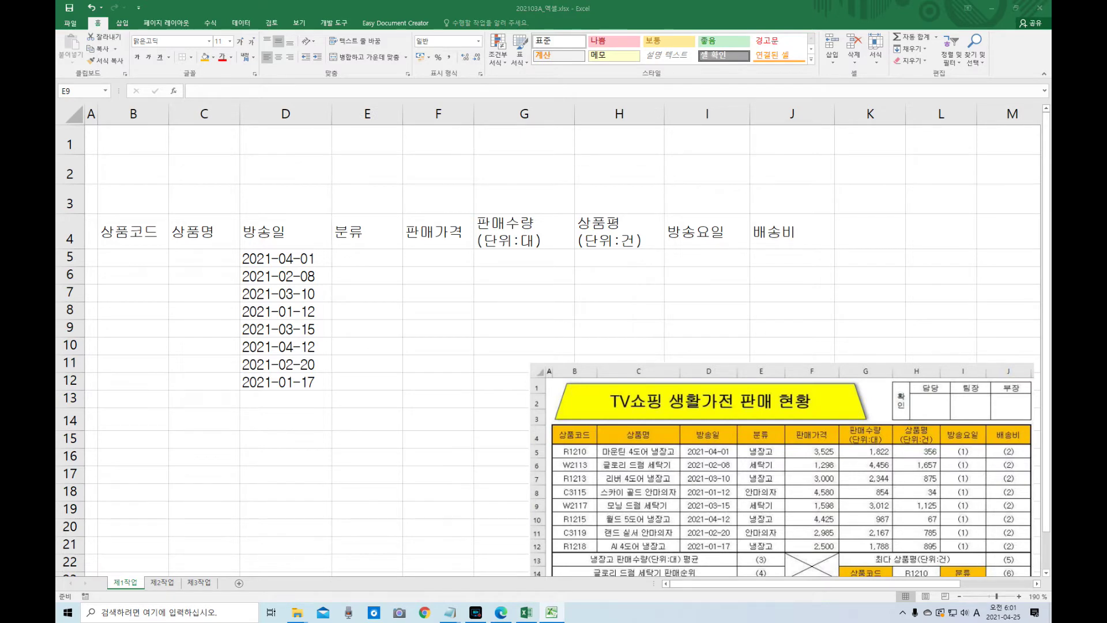
# - Paste the copied product table data into the sheet starting at B5
pyautogui.click(141, 257)
pyautogui.click(140, 259)
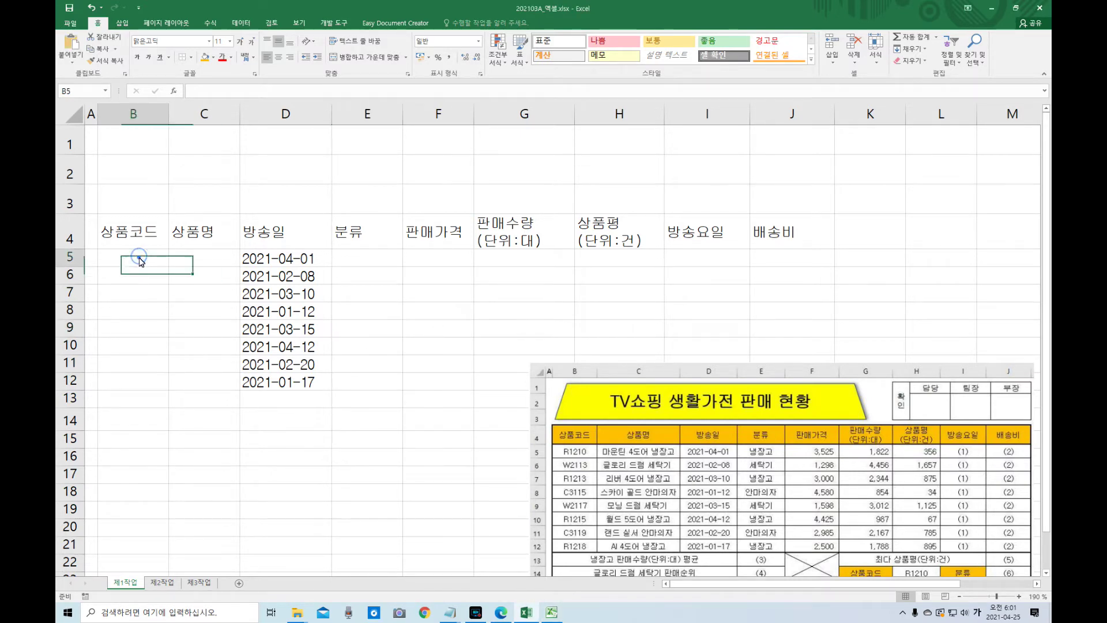
pyautogui.hotkey('ctrl', 'v')
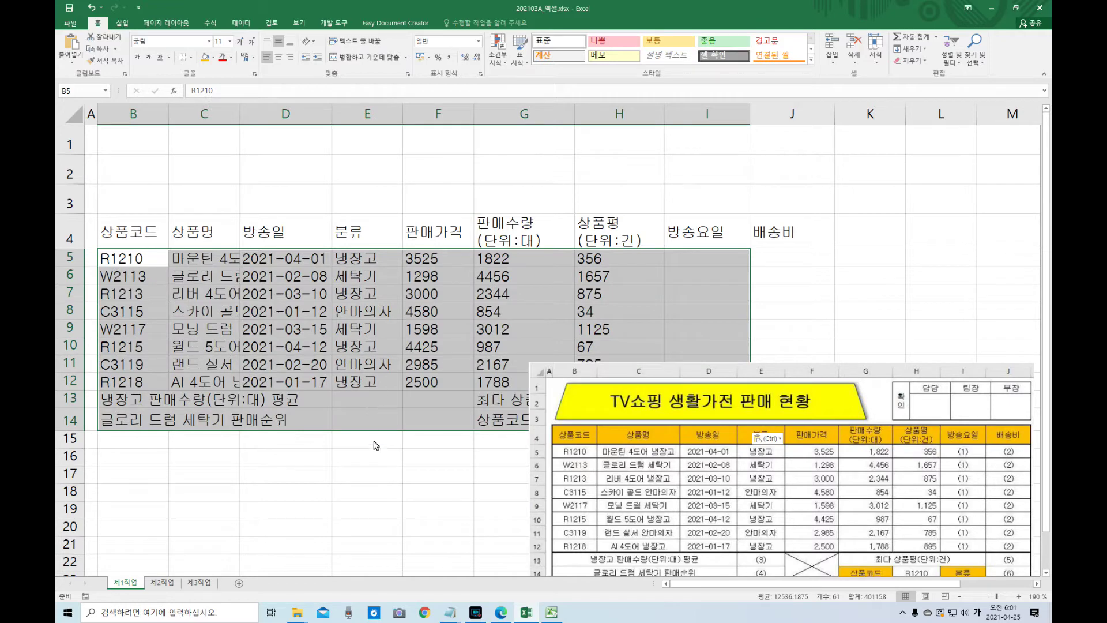
# - Fit column C's width to its contents and move the reference table picture so its upper-left corner sits at about F7
pyautogui.click(587, 390)
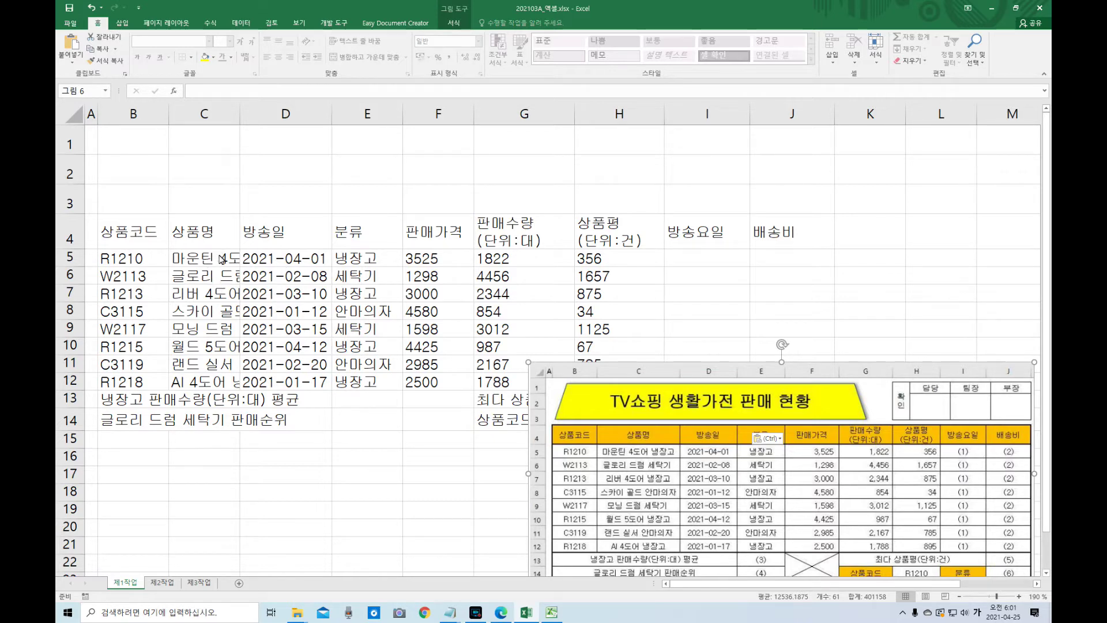
pyautogui.doubleClick(240, 115)
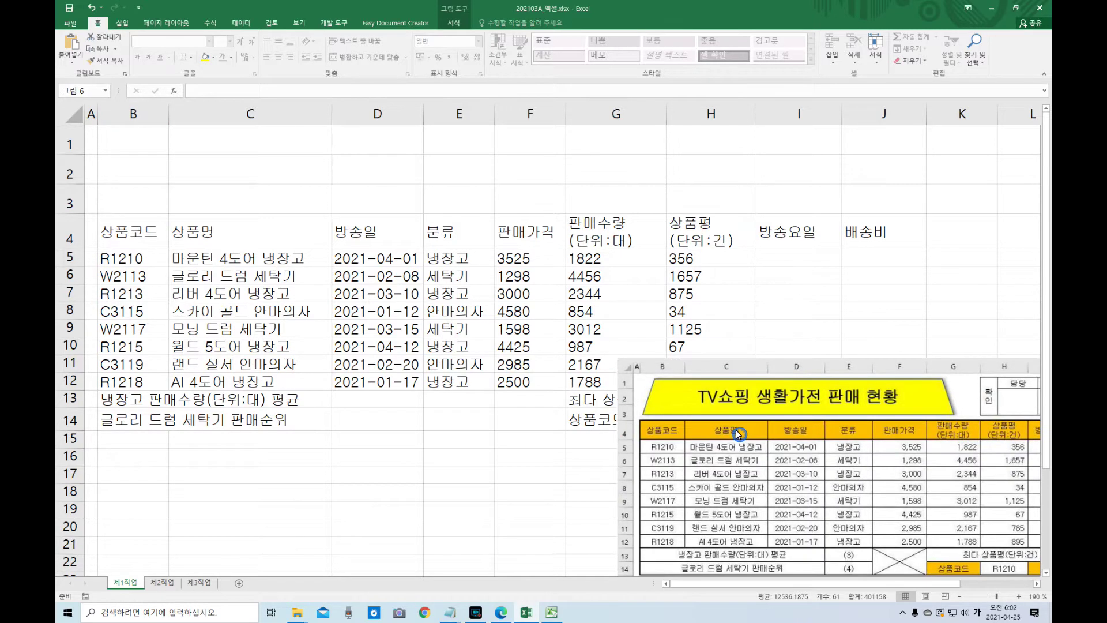
pyautogui.moveTo(740, 431); pyautogui.dragTo(620, 359)
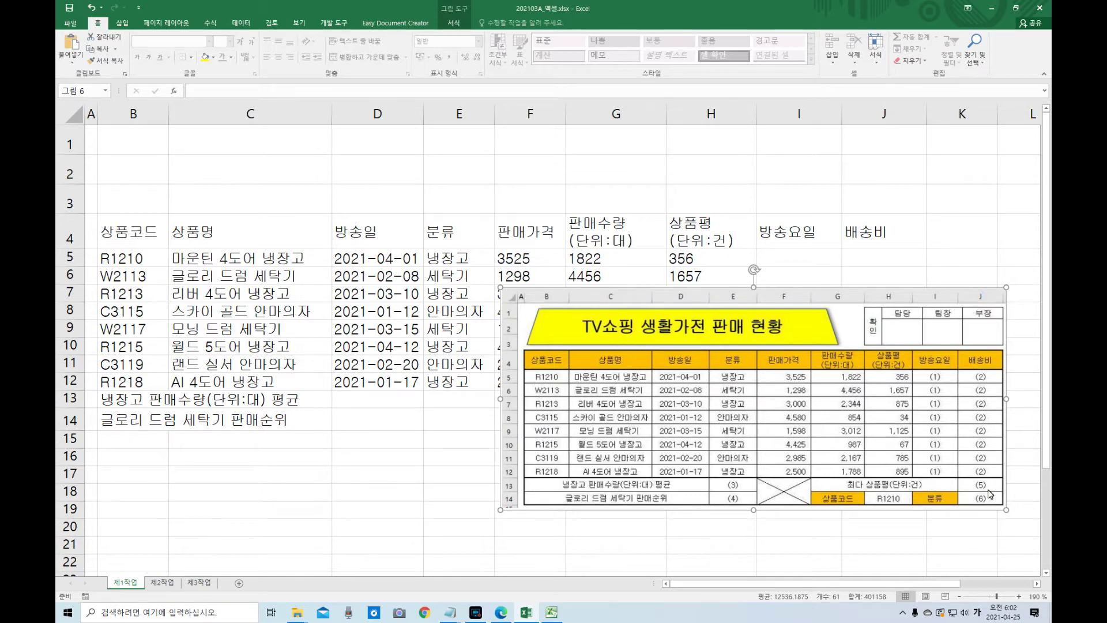
# - Move the reference table picture up to about F1 and place the two instruction pictures side by side just below row 14
pyautogui.moveTo(797, 405); pyautogui.dragTo(821, 254)
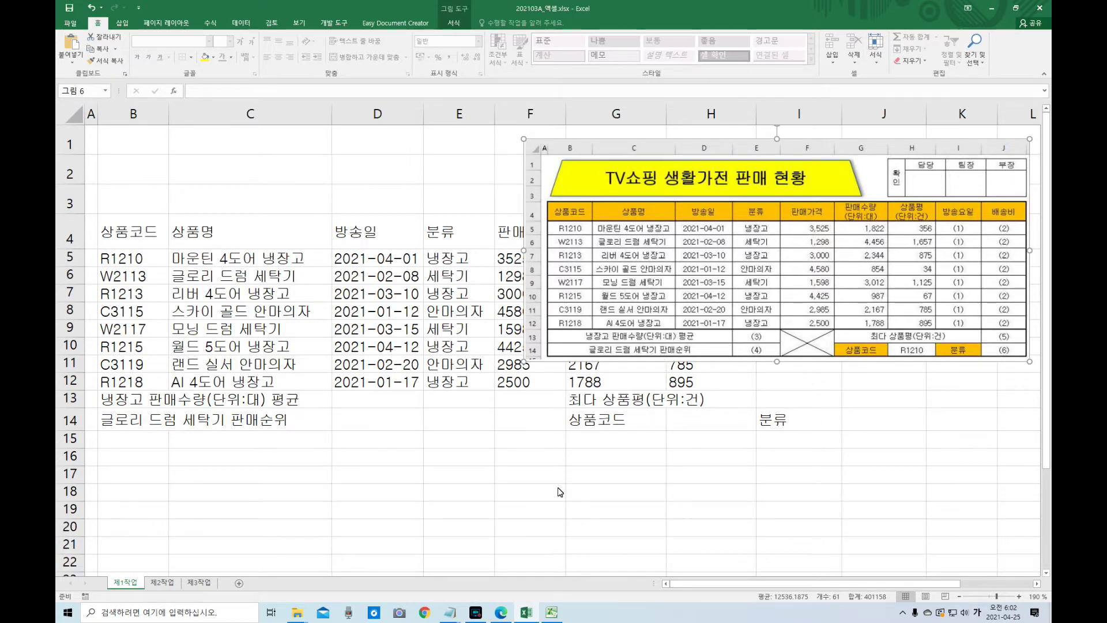
pyautogui.click(483, 515)
pyautogui.scroll(-1, 474, 530)
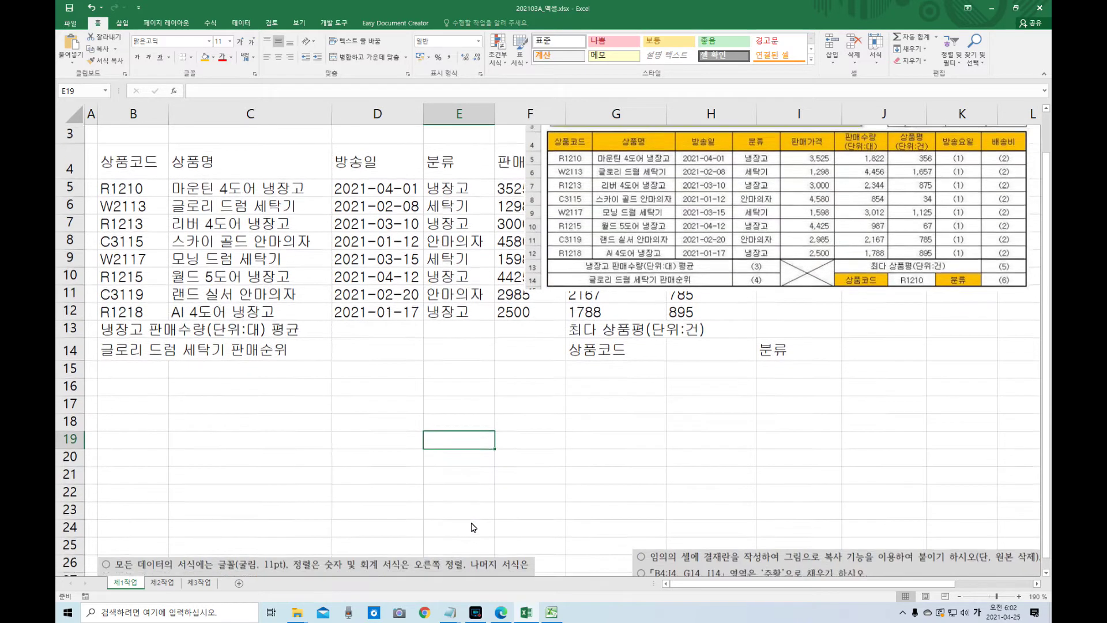
pyautogui.moveTo(423, 557); pyautogui.dragTo(420, 376)
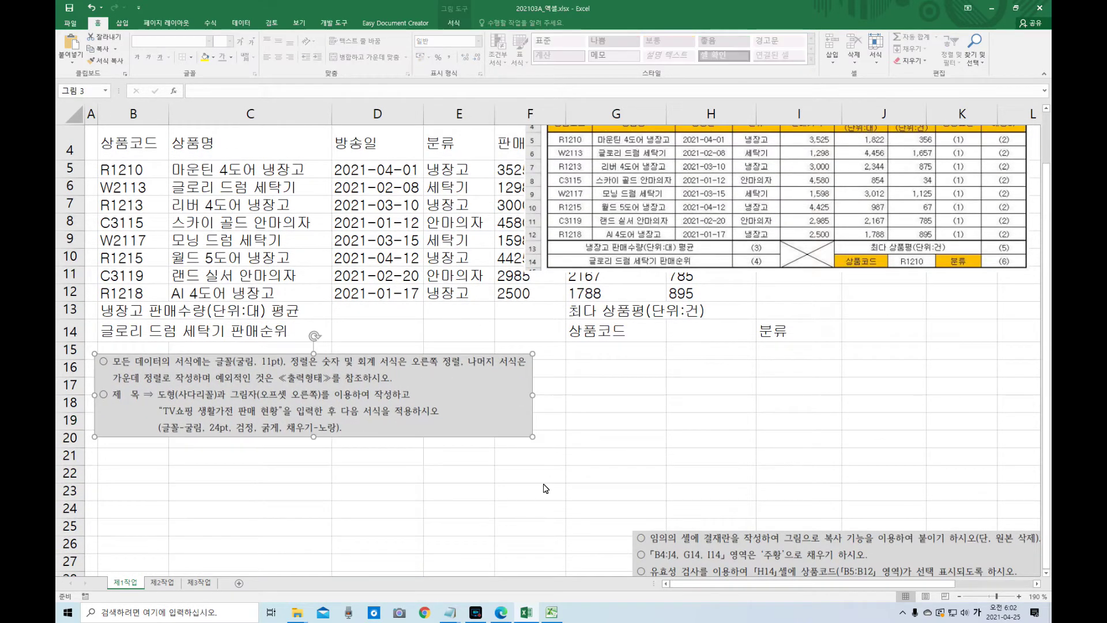
pyautogui.moveTo(743, 553); pyautogui.dragTo(649, 380)
pyautogui.scroll(1, 657, 471)
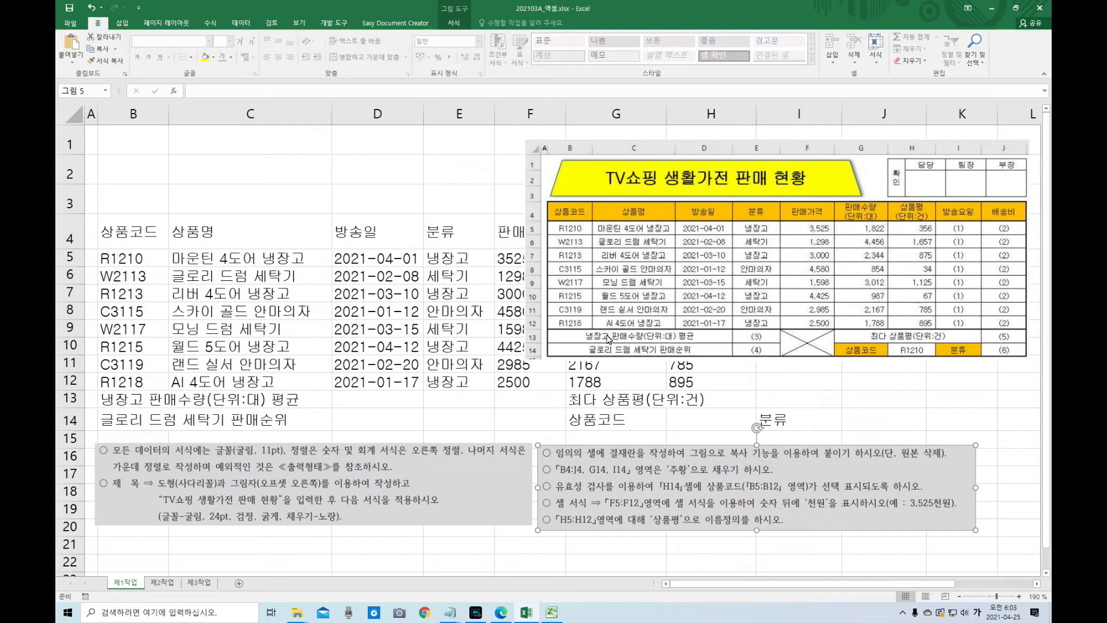
pyautogui.click(124, 406)
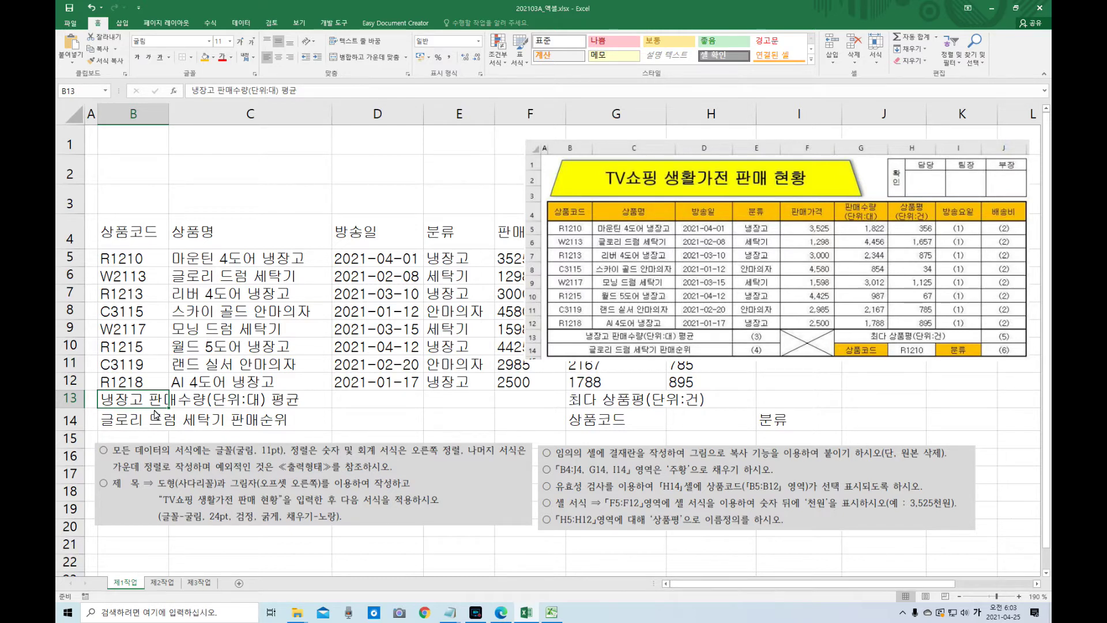
# - Shrink the reference table picture and place it below the table with its upper-left corner at about G15
pyautogui.moveTo(682, 296); pyautogui.dragTo(633, 415)
pyautogui.scroll(4, 629, 542)
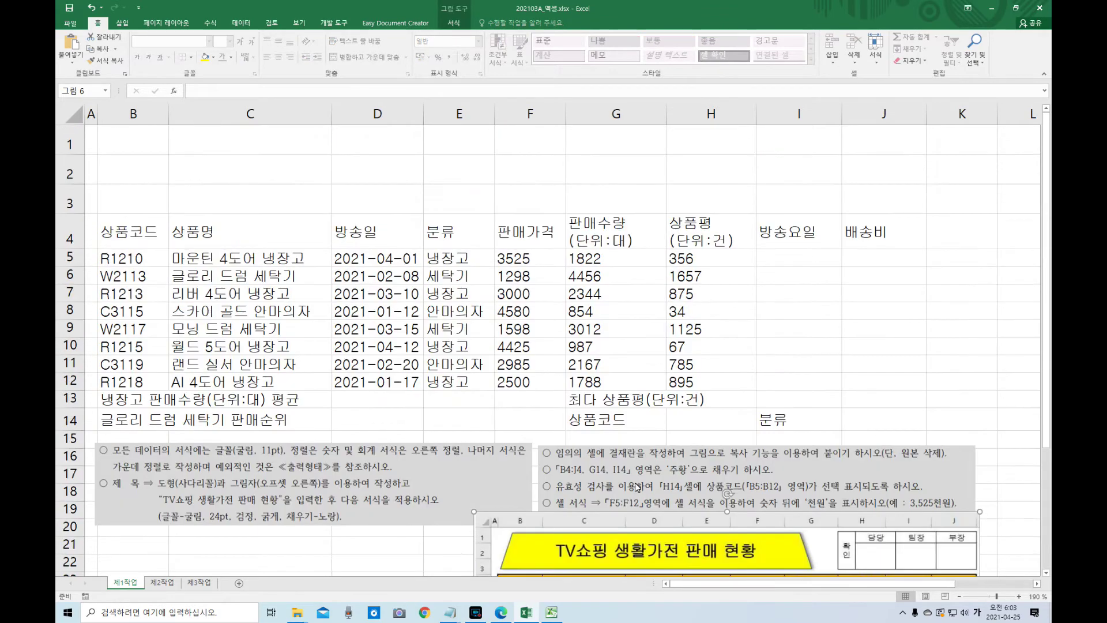
pyautogui.moveTo(628, 536); pyautogui.dragTo(617, 259)
pyautogui.moveTo(509, 238); pyautogui.dragTo(694, 319)
pyautogui.moveTo(748, 377); pyautogui.dragTo(683, 494)
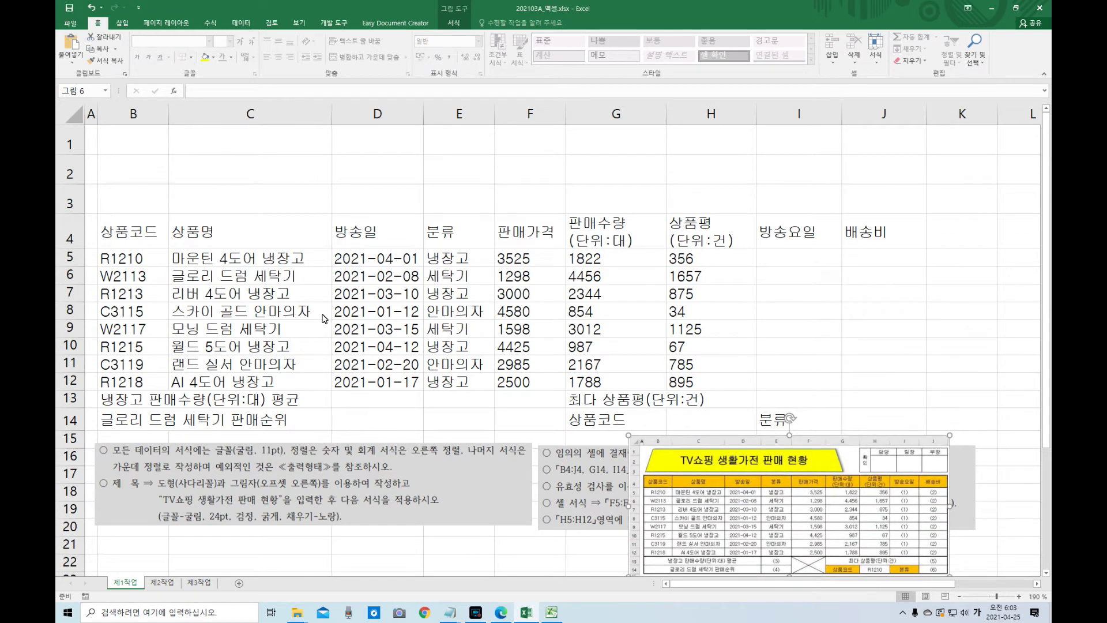
# - Apply all borders (모든 테두리) to the table range B4:J14
pyautogui.moveTo(139, 229); pyautogui.dragTo(868, 419)
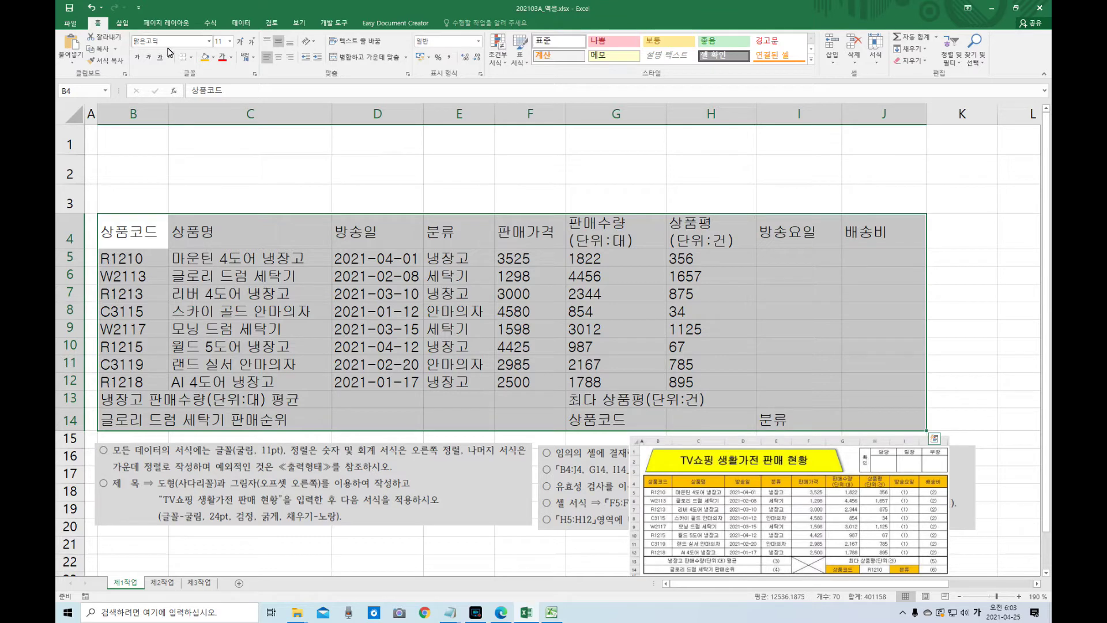
pyautogui.click(192, 57)
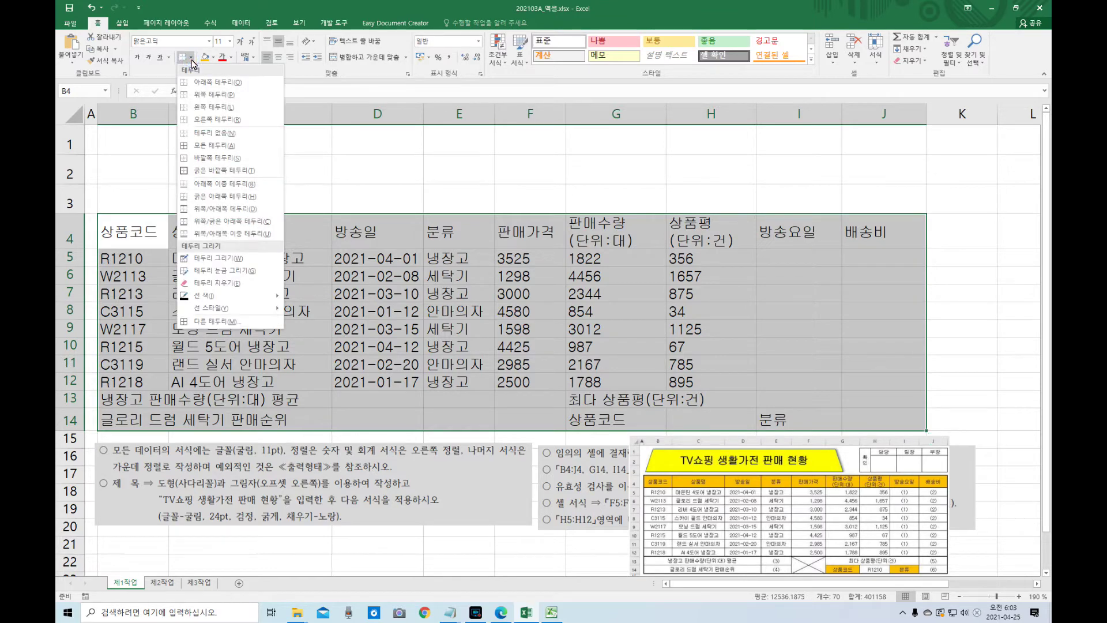
pyautogui.click(212, 146)
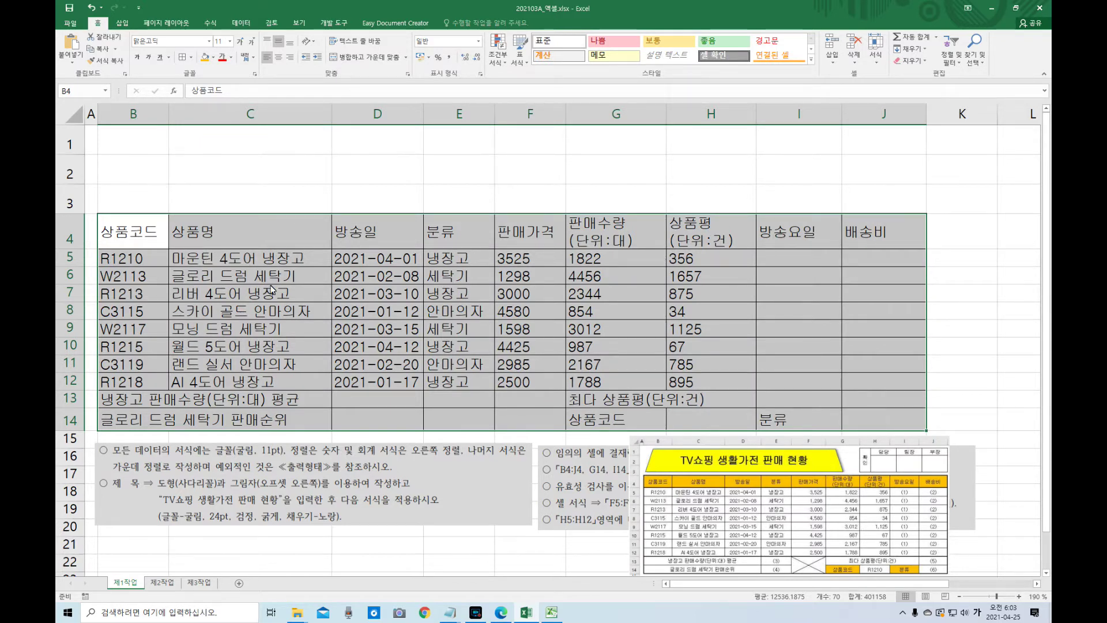
pyautogui.click(201, 399)
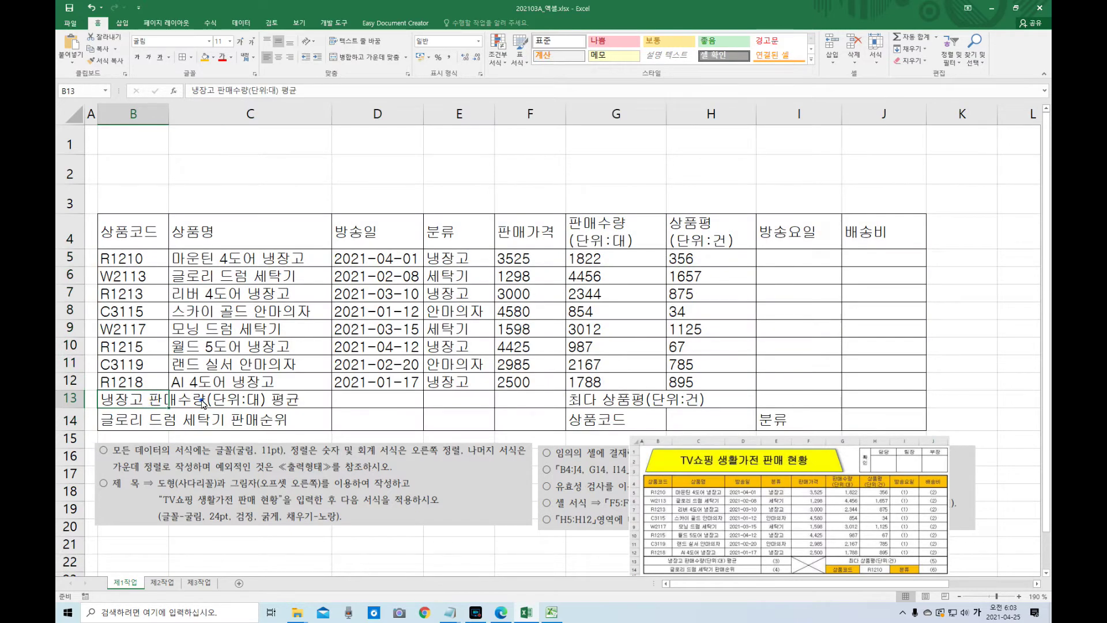
pyautogui.click(148, 402)
pyautogui.click(237, 399)
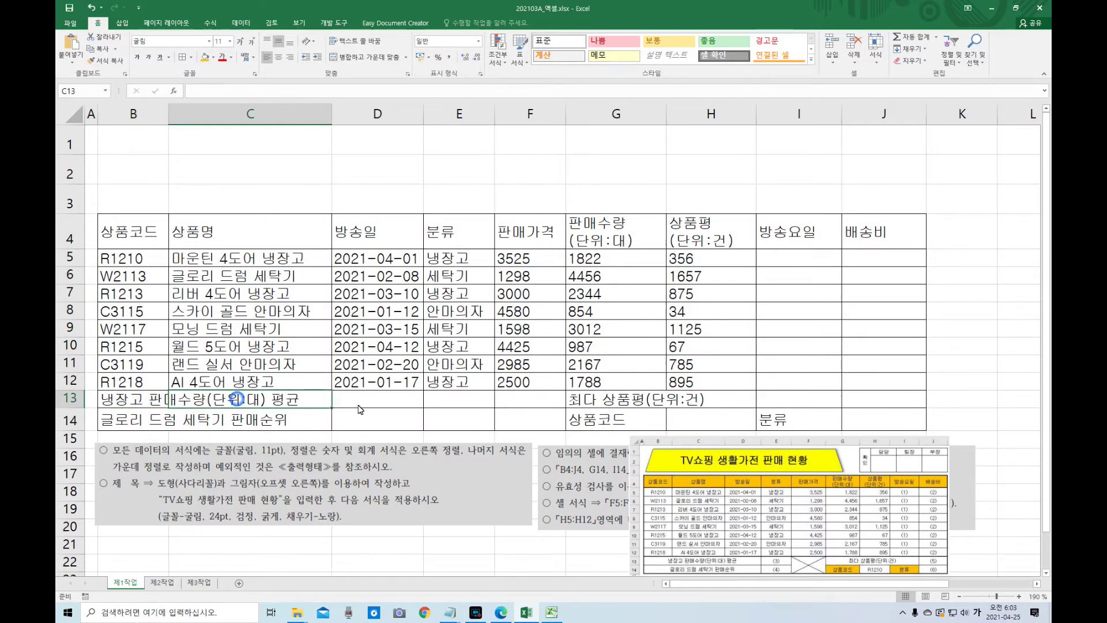
pyautogui.click(359, 405)
pyautogui.click(155, 404)
pyautogui.click(219, 399)
pyautogui.moveTo(146, 404); pyautogui.dragTo(356, 405)
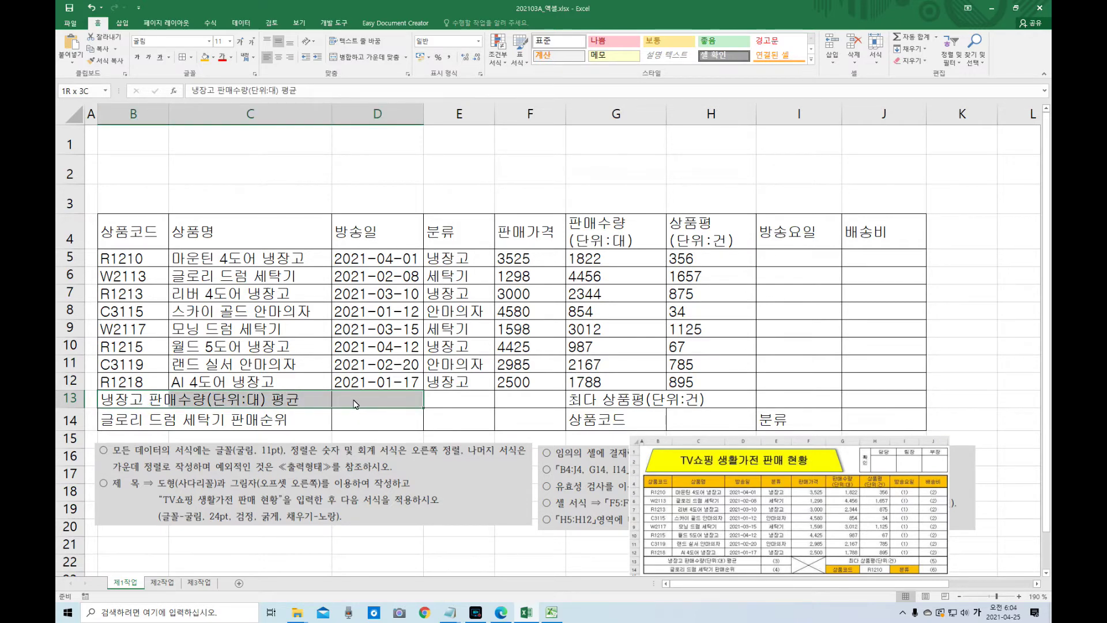
# - Apply a thick outside border (굵은 바깥쪽 테두리) around the whole table B4:J14
pyautogui.moveTo(146, 236); pyautogui.dragTo(849, 423)
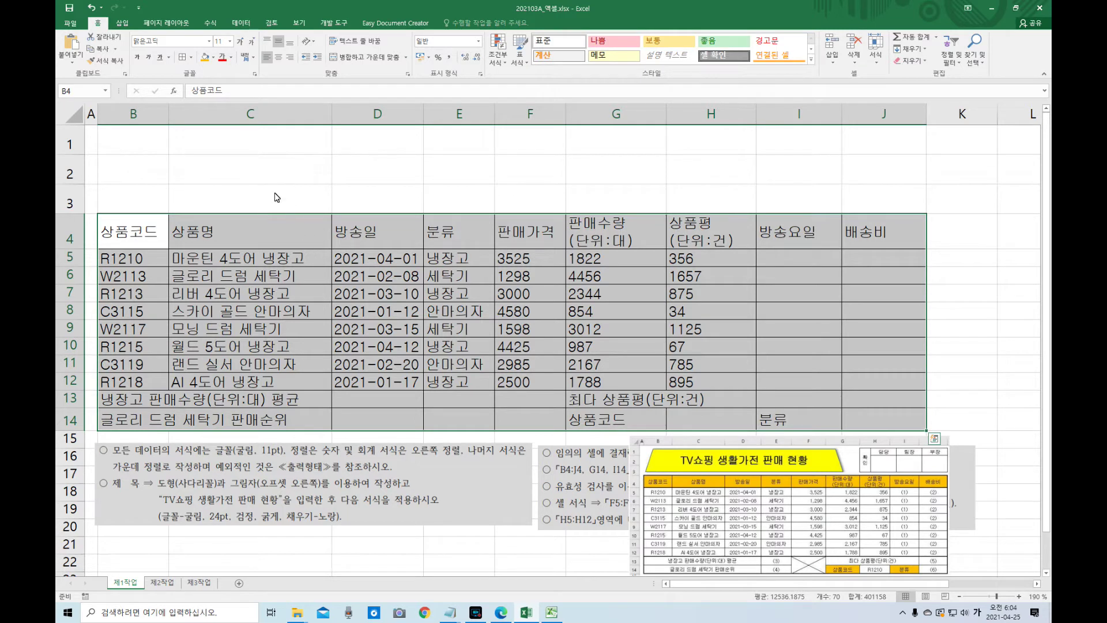
pyautogui.click(191, 58)
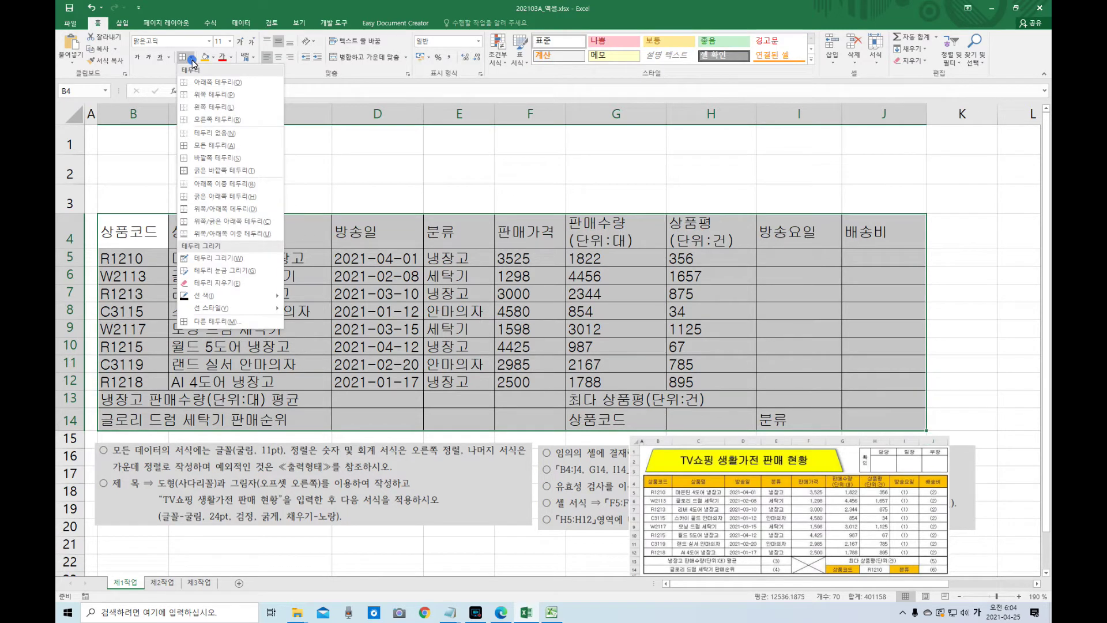
pyautogui.click(213, 173)
pyautogui.click(243, 197)
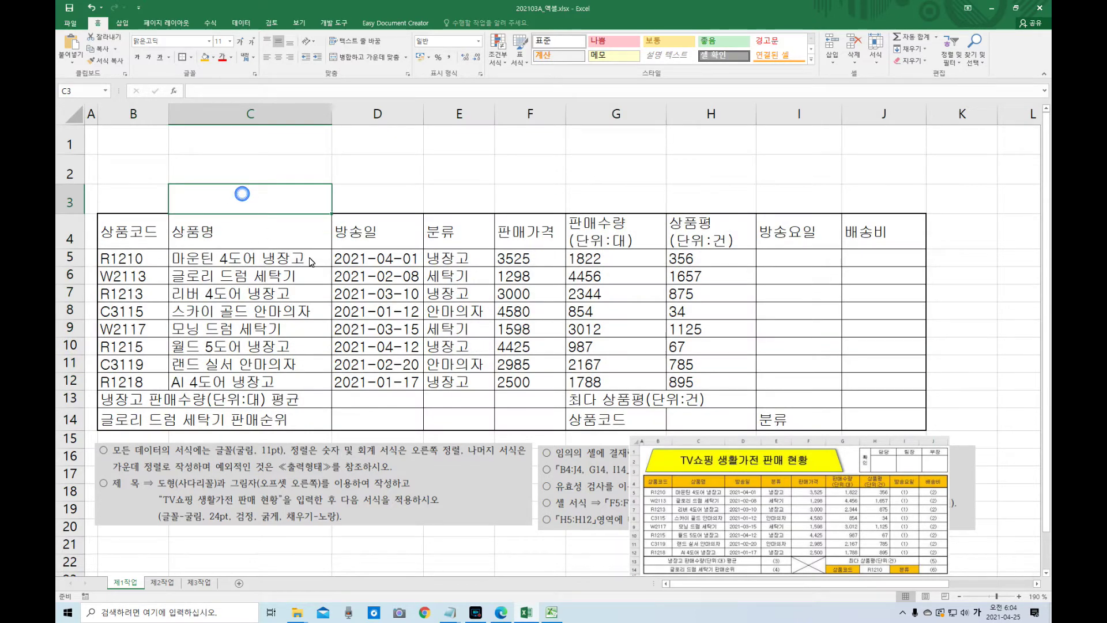
# - Apply the same thick outside border around the product data rows B5:J12
pyautogui.moveTo(155, 259); pyautogui.dragTo(882, 382)
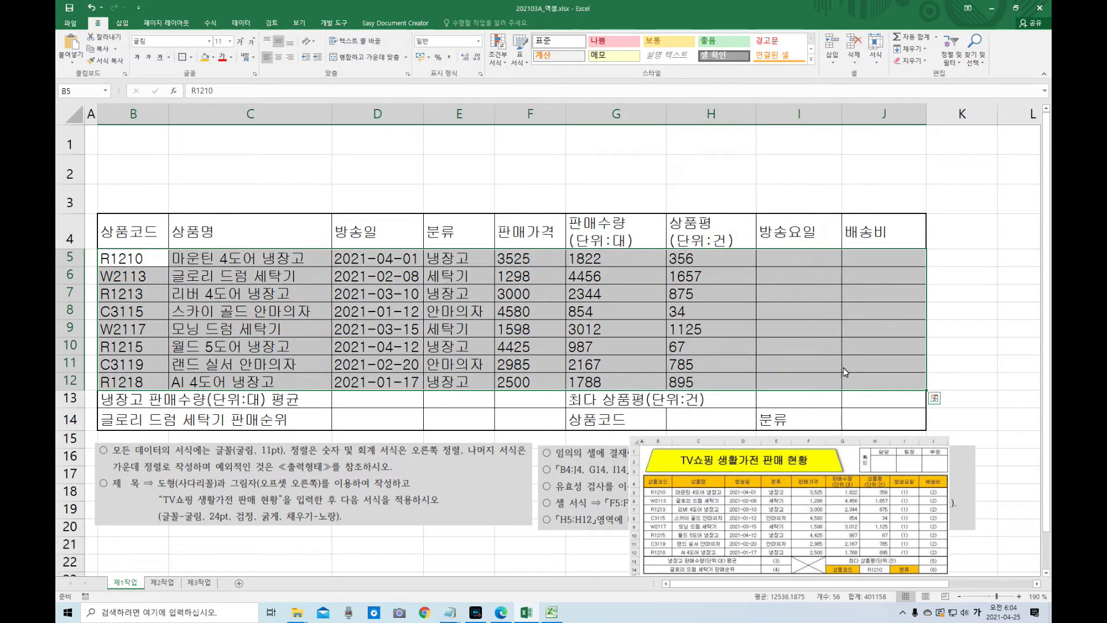
pyautogui.click(183, 57)
pyautogui.click(257, 234)
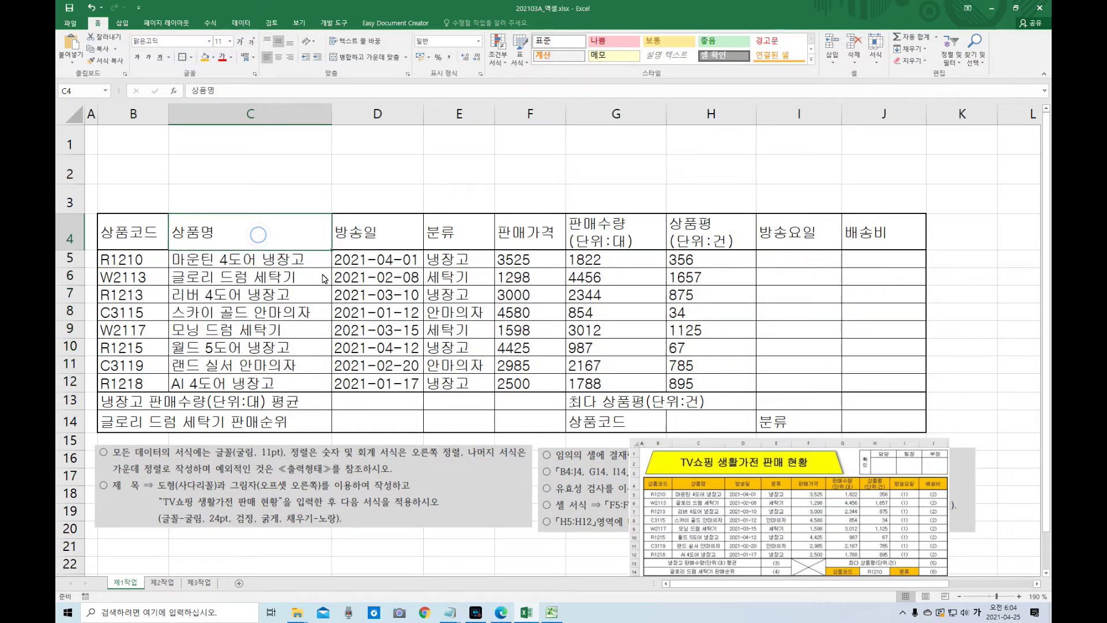
# - Try to center the contents of the whole table B4:J14 and undo the alignment
pyautogui.moveTo(118, 228); pyautogui.dragTo(876, 422)
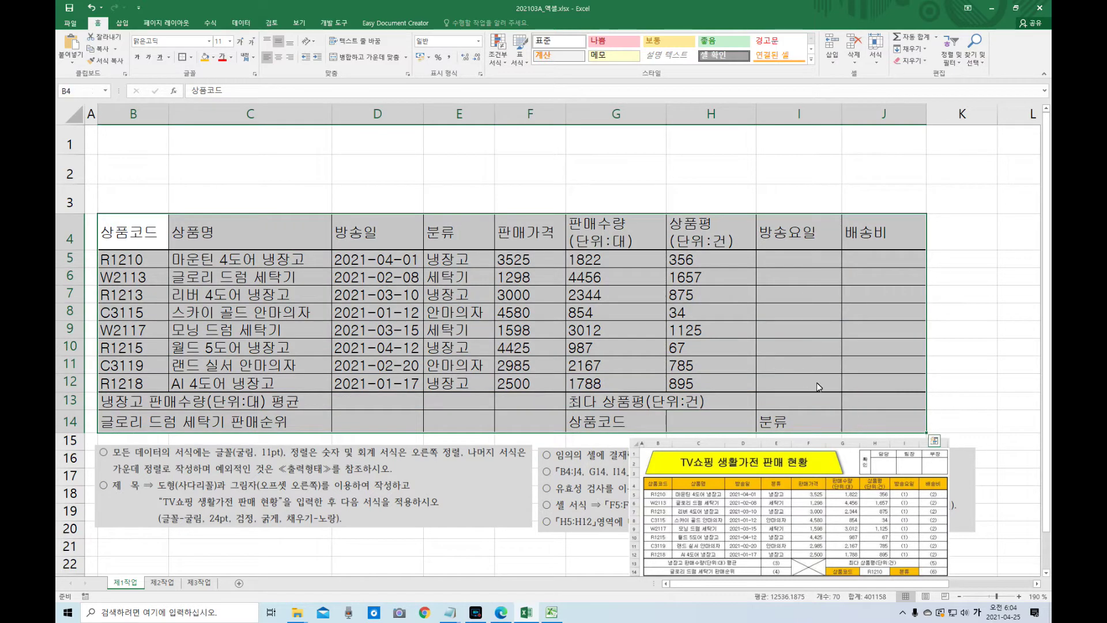
pyautogui.click(279, 57)
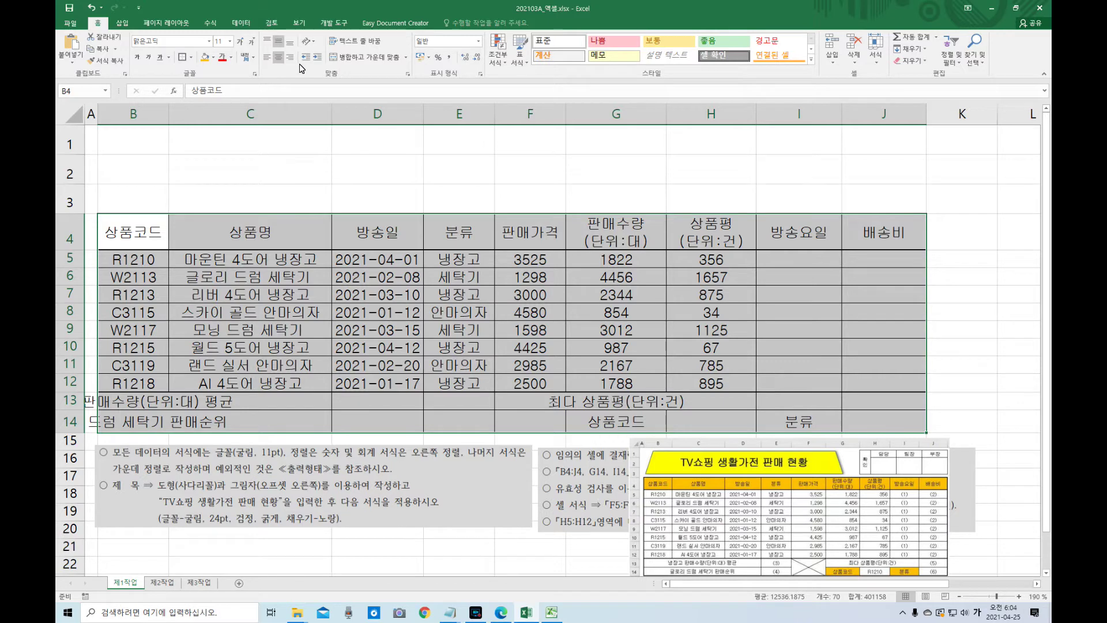
pyautogui.click(94, 11)
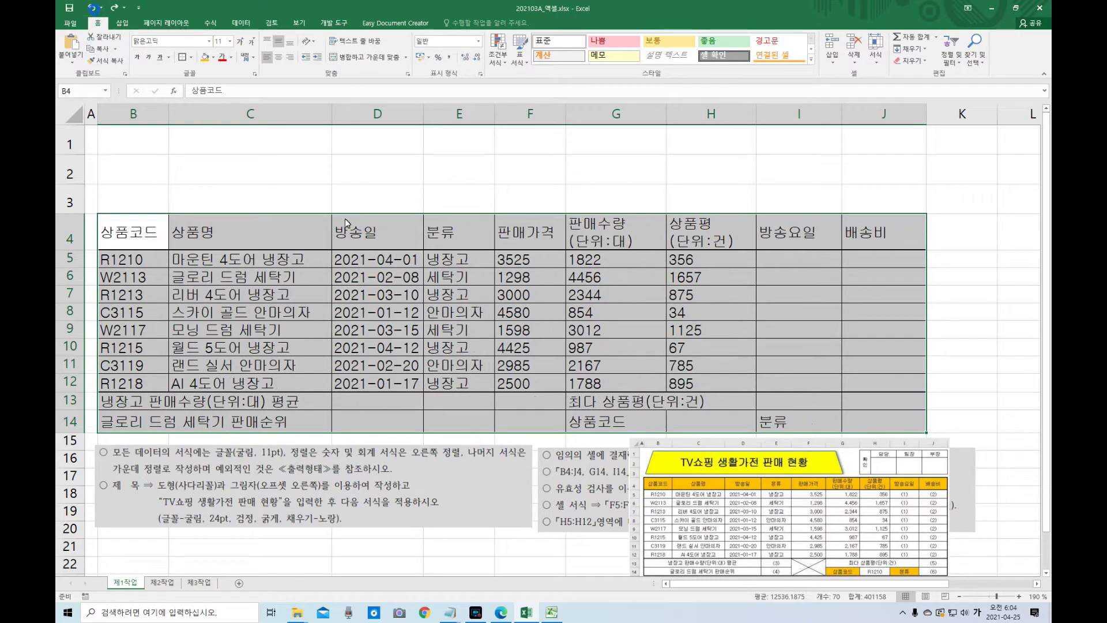
pyautogui.click(353, 380)
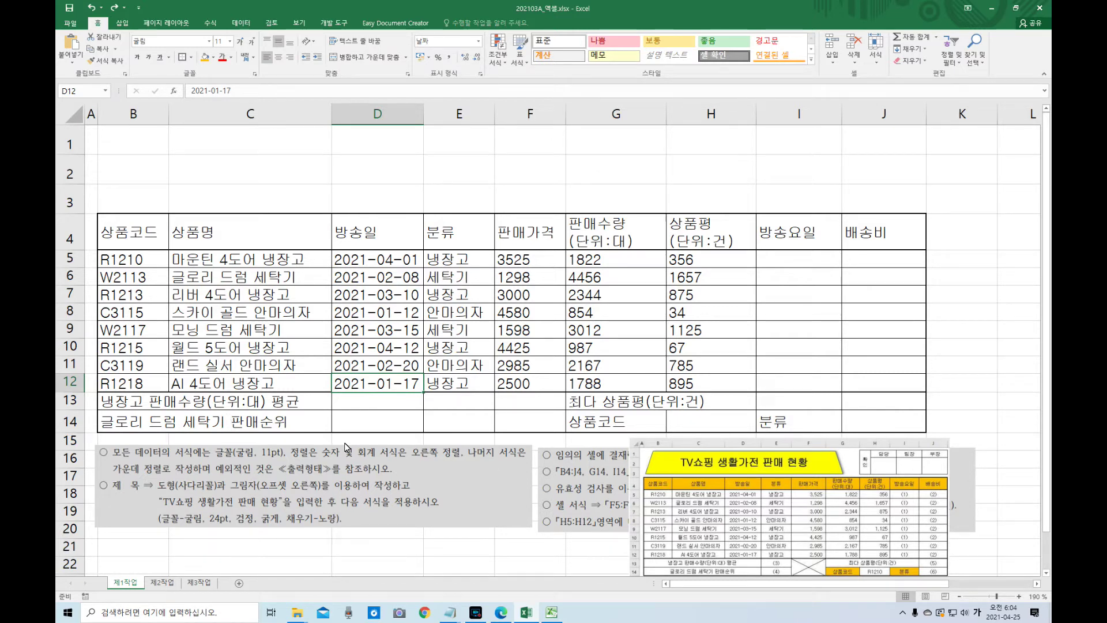
# - Merge and center B13:D13 for the 냉장고 판매수량 average label and B14:D14 for the 글로리 드럼 세탁기 판매순위 label
pyautogui.moveTo(145, 408); pyautogui.dragTo(418, 404)
pyautogui.moveTo(659, 505)
pyautogui.mouseDown()
pyautogui.moveTo(641, 490)
pyautogui.moveTo(653, 511)
pyautogui.mouseUp()
pyautogui.moveTo(156, 400); pyautogui.dragTo(349, 402)
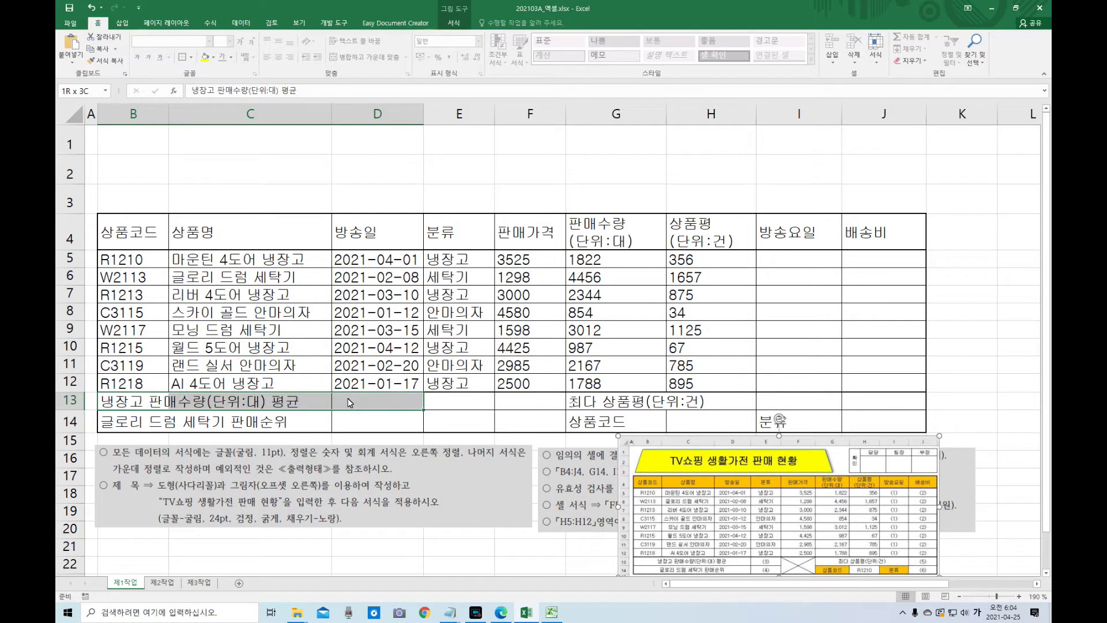
pyautogui.click(369, 59)
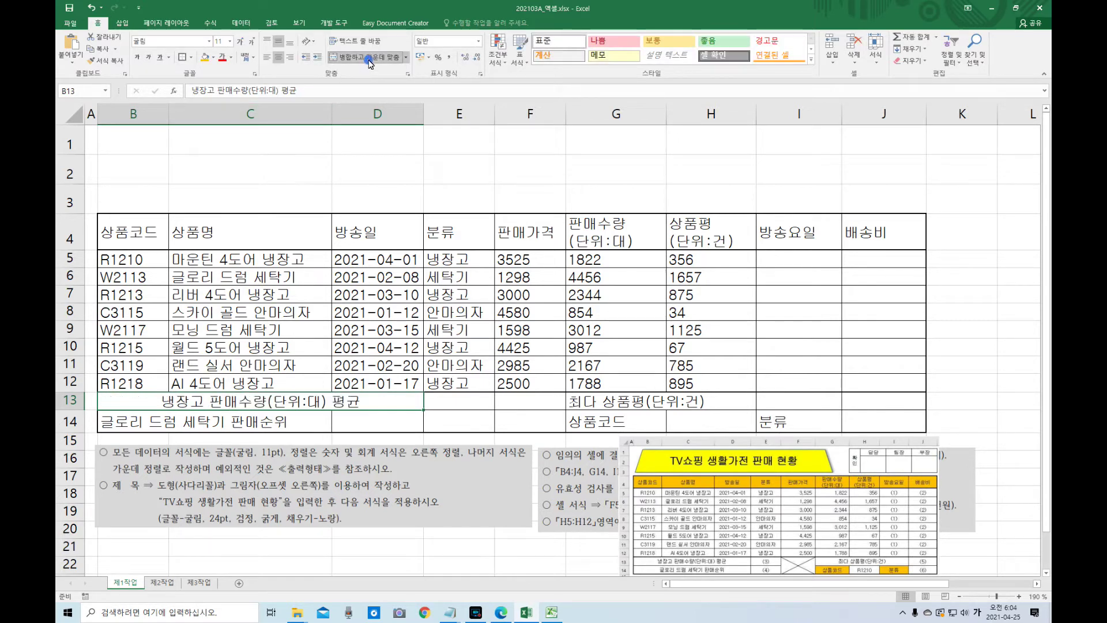
pyautogui.moveTo(122, 422); pyautogui.dragTo(348, 421)
pyautogui.click(367, 57)
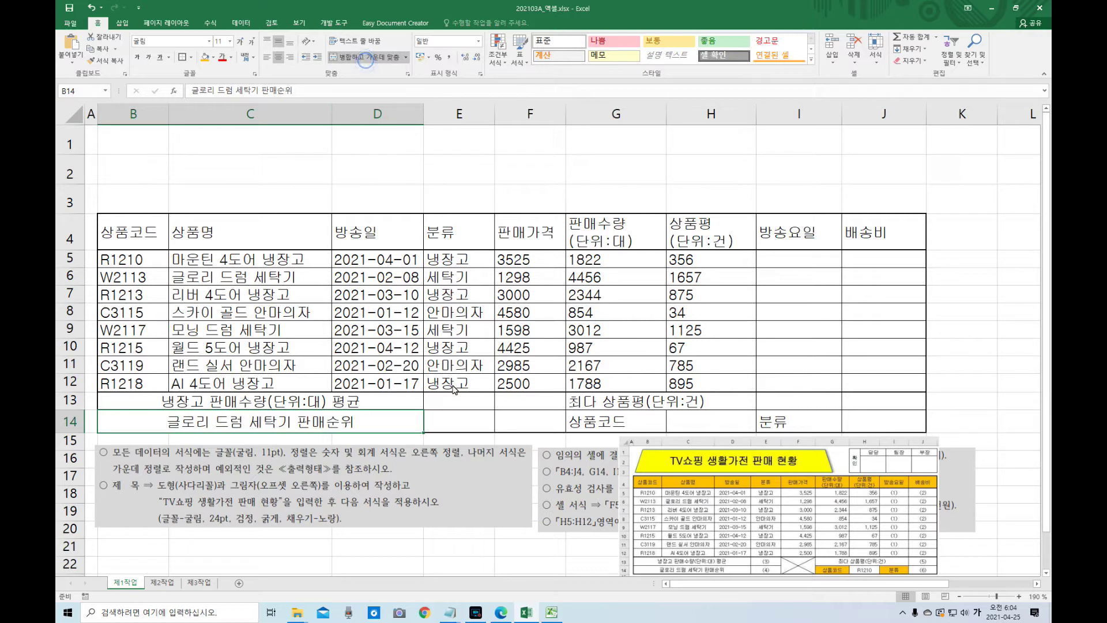
# - Merge and center the empty cells F13:F14 and the 최다 상품평(단위:건) label across G13:I13
pyautogui.moveTo(524, 407); pyautogui.dragTo(525, 424)
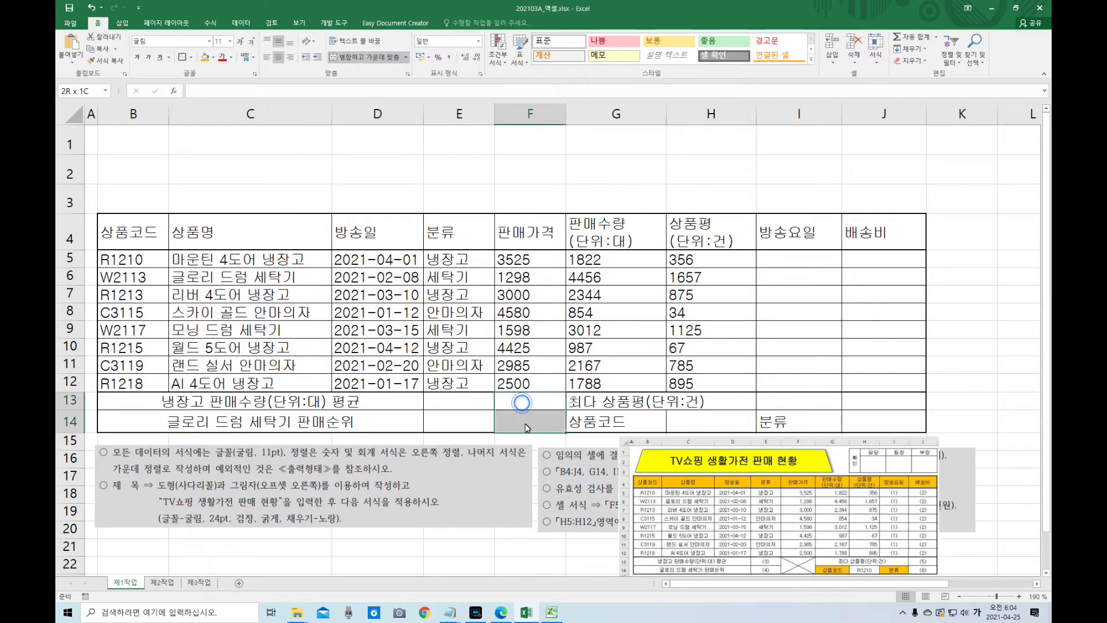
pyautogui.click(382, 61)
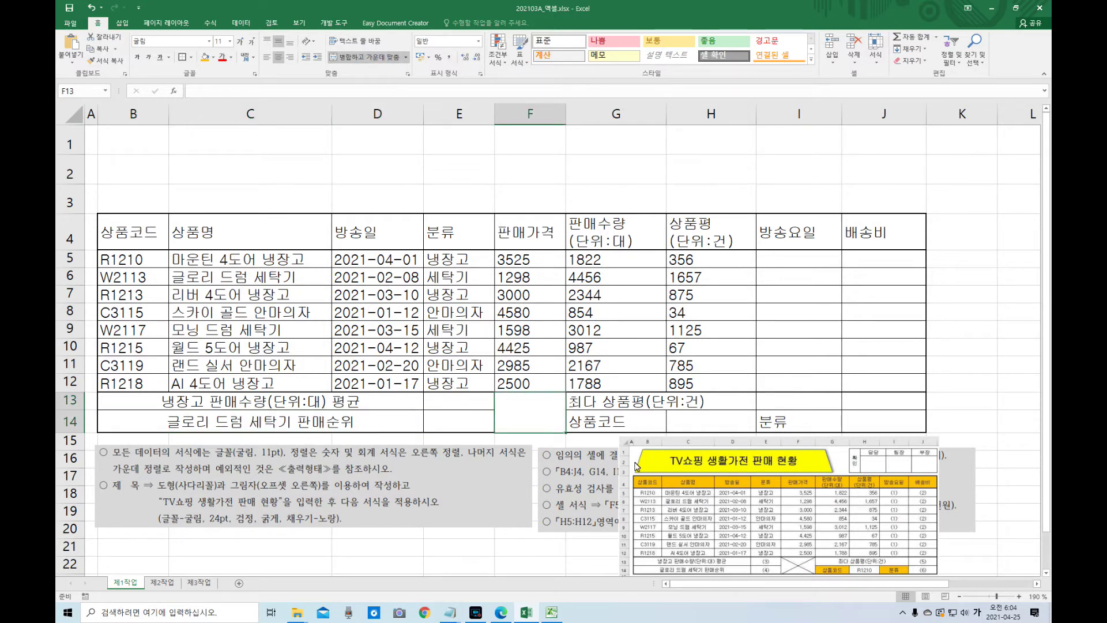
pyautogui.moveTo(621, 409); pyautogui.dragTo(767, 407)
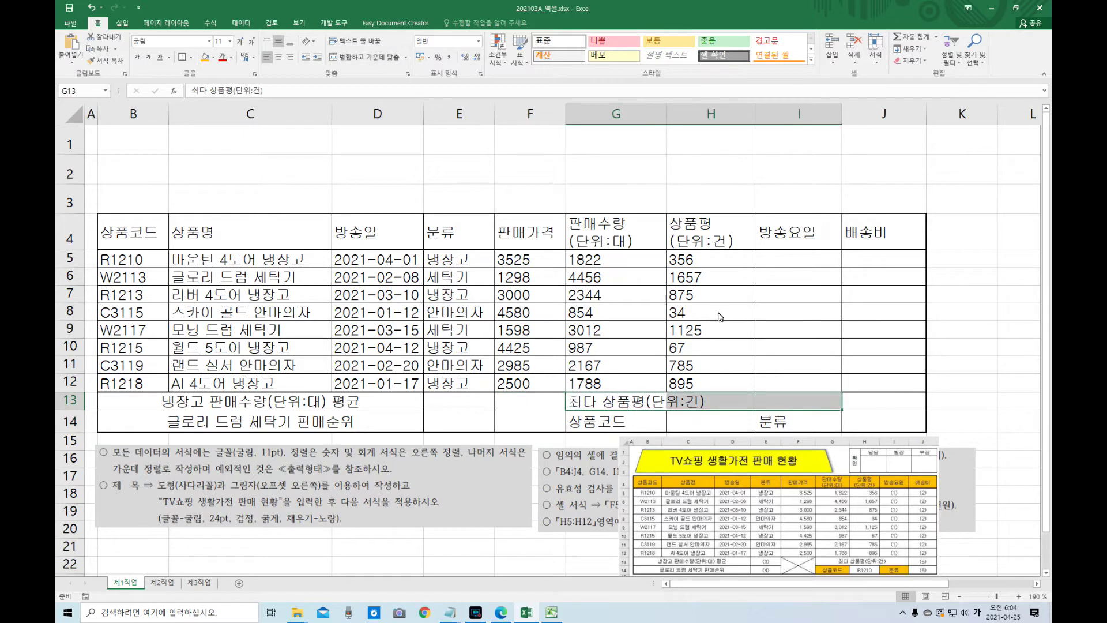
pyautogui.click(385, 60)
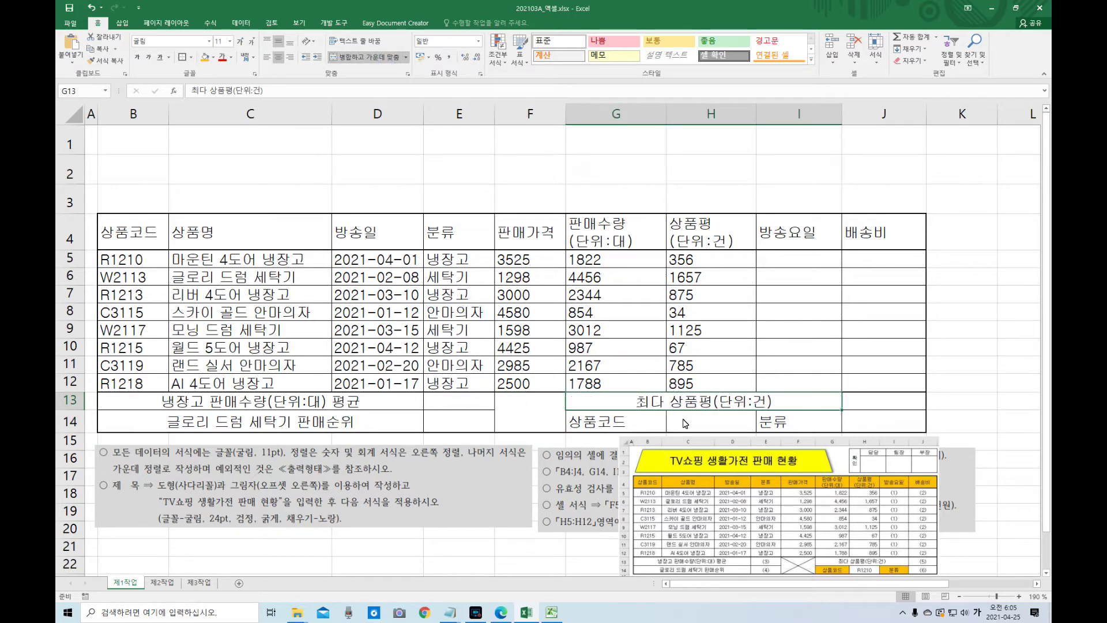
# - Center the contents of the table range B4:J14 horizontally
pyautogui.click(475, 422)
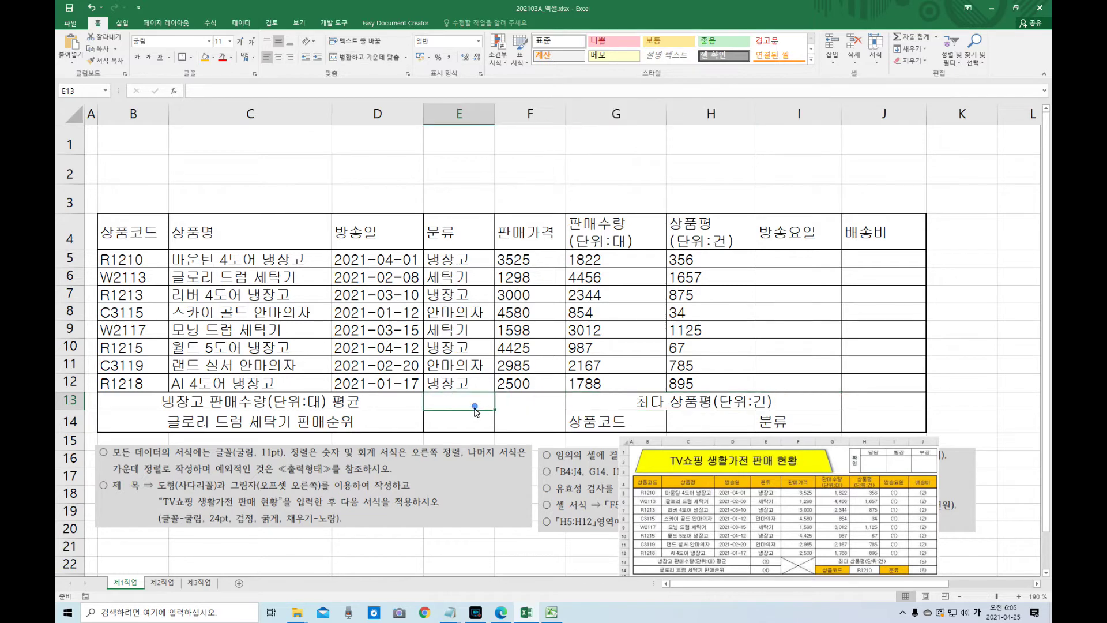
pyautogui.click(644, 427)
pyautogui.moveTo(142, 232); pyautogui.dragTo(865, 423)
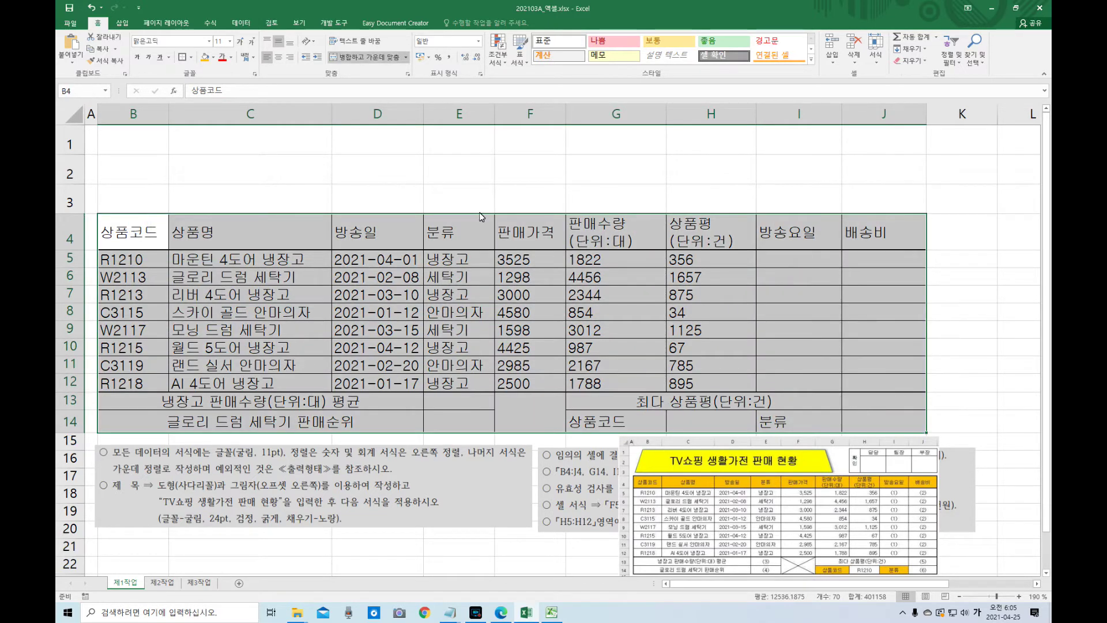
pyautogui.click(278, 58)
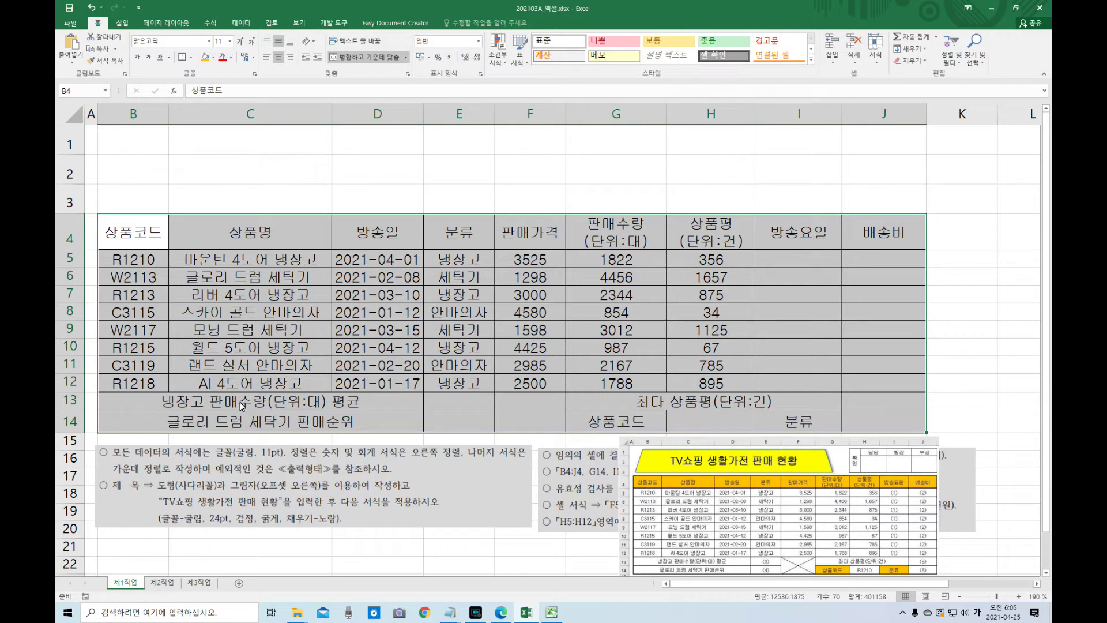
# - Move the reference table picture up so its upper-left corner sits at about G8, off the second instruction picture
pyautogui.click(457, 402)
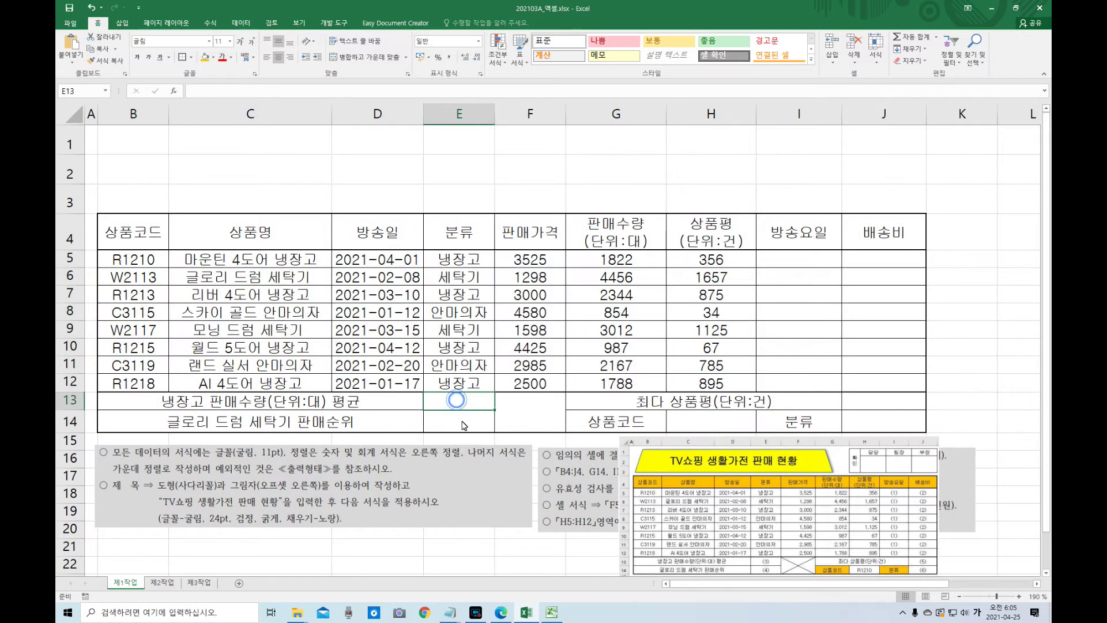
pyautogui.click(867, 404)
pyautogui.click(866, 423)
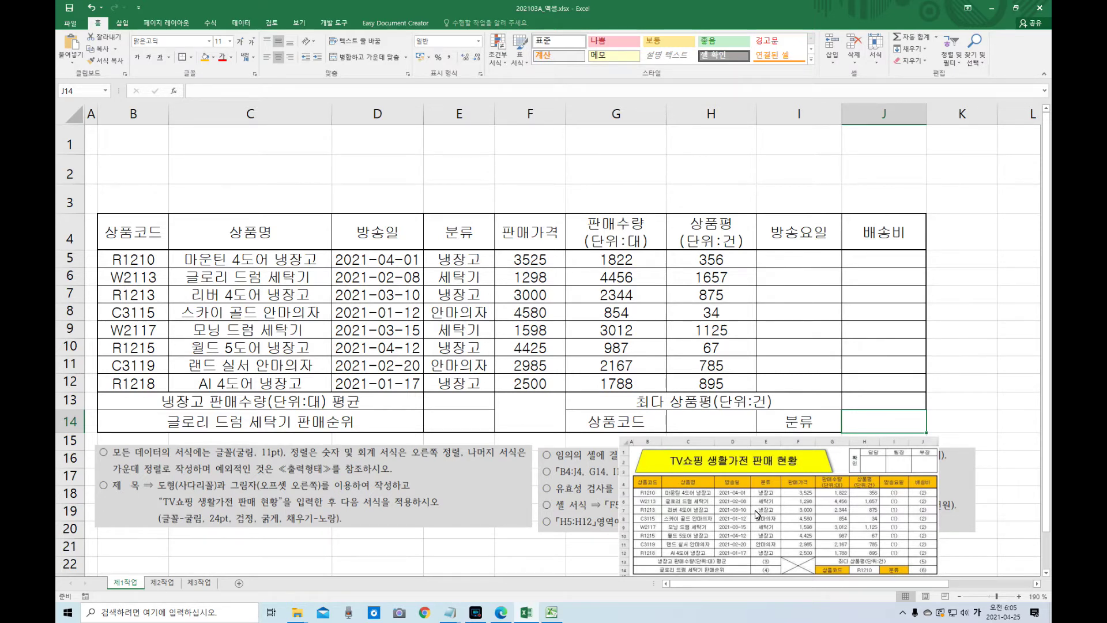
pyautogui.moveTo(755, 512); pyautogui.dragTo(779, 392)
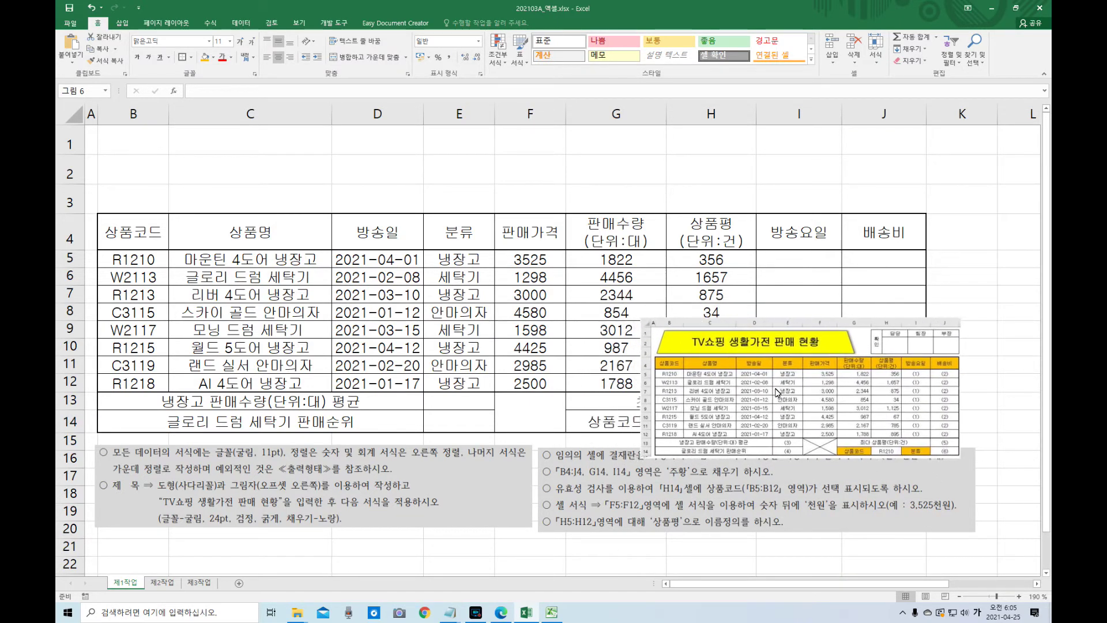
# - Add both diagonal borders to the merged cell F13:F14 so they form an X
pyautogui.click(537, 413)
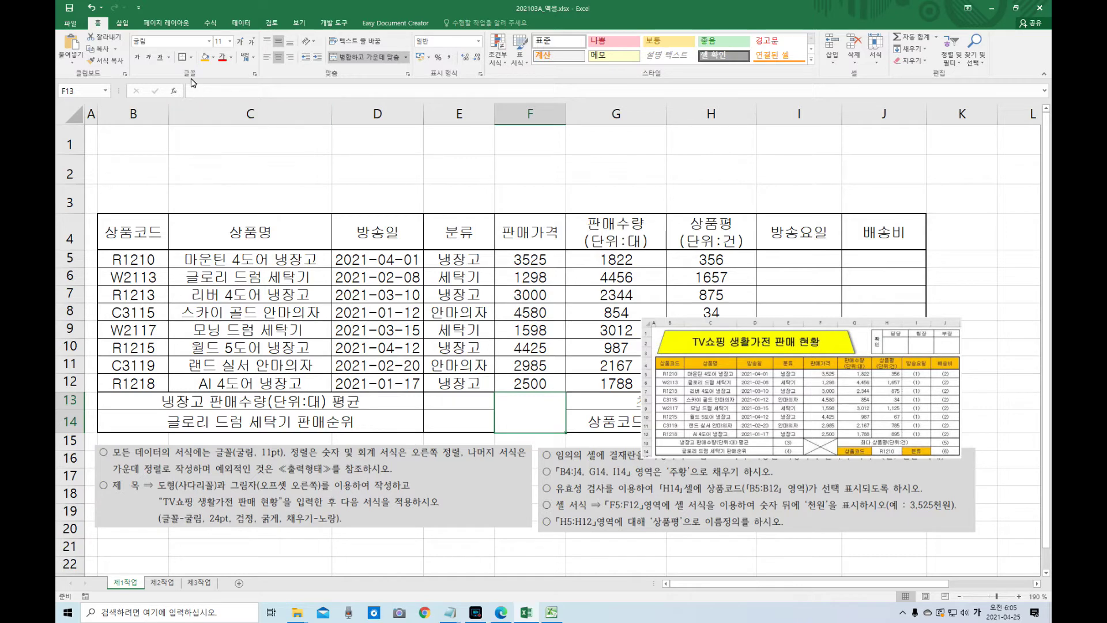
pyautogui.click(188, 58)
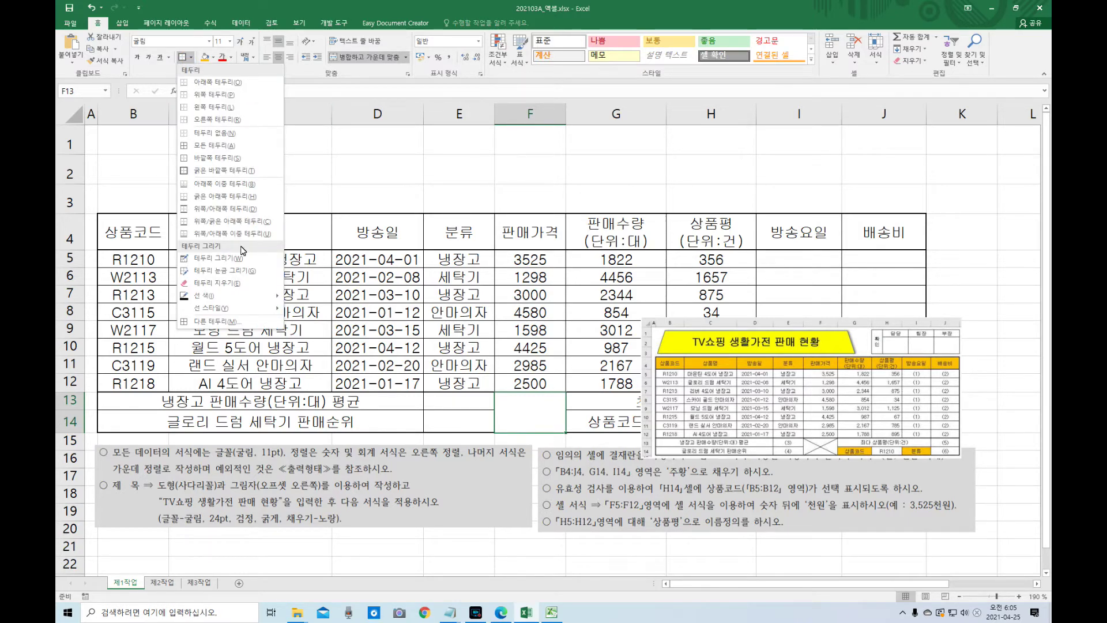
pyautogui.click(234, 326)
pyautogui.moveTo(804, 309); pyautogui.dragTo(385, 183)
pyautogui.click(429, 337)
pyautogui.click(543, 336)
pyautogui.click(556, 434)
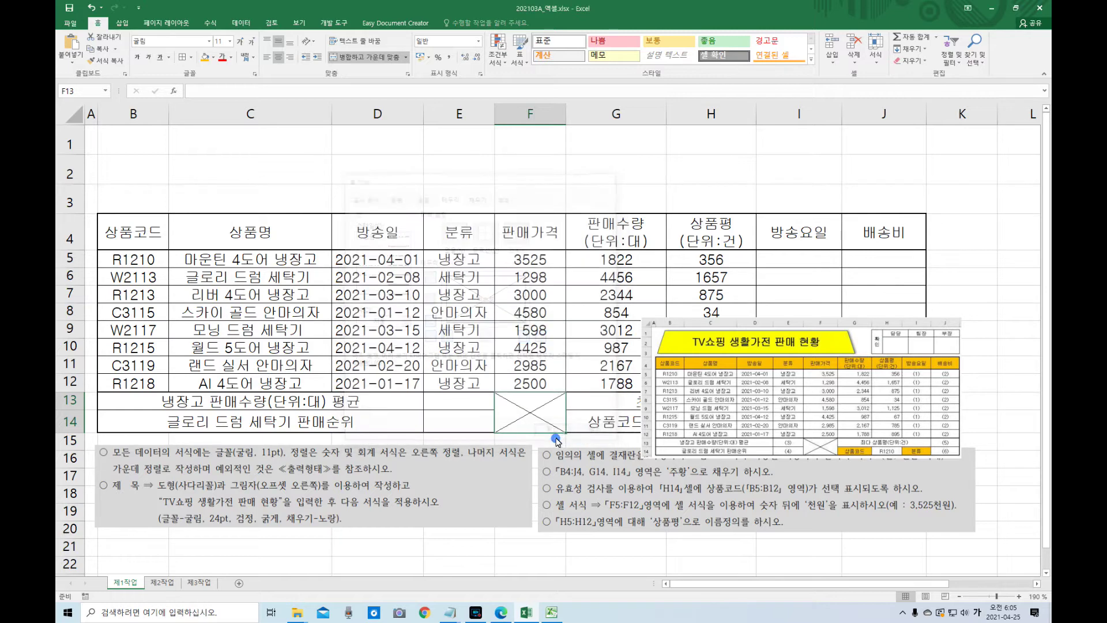
# - Move the reference table picture down off the data rows and right-align the numbers in F5:H12
pyautogui.moveTo(732, 398); pyautogui.dragTo(756, 481)
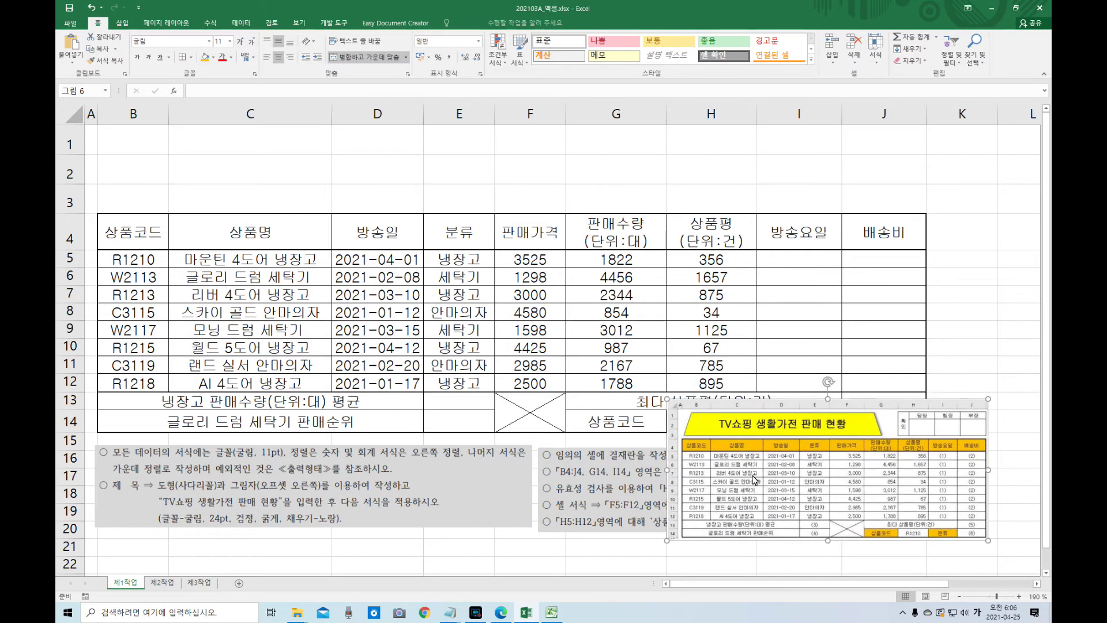
pyautogui.moveTo(523, 260); pyautogui.dragTo(706, 383)
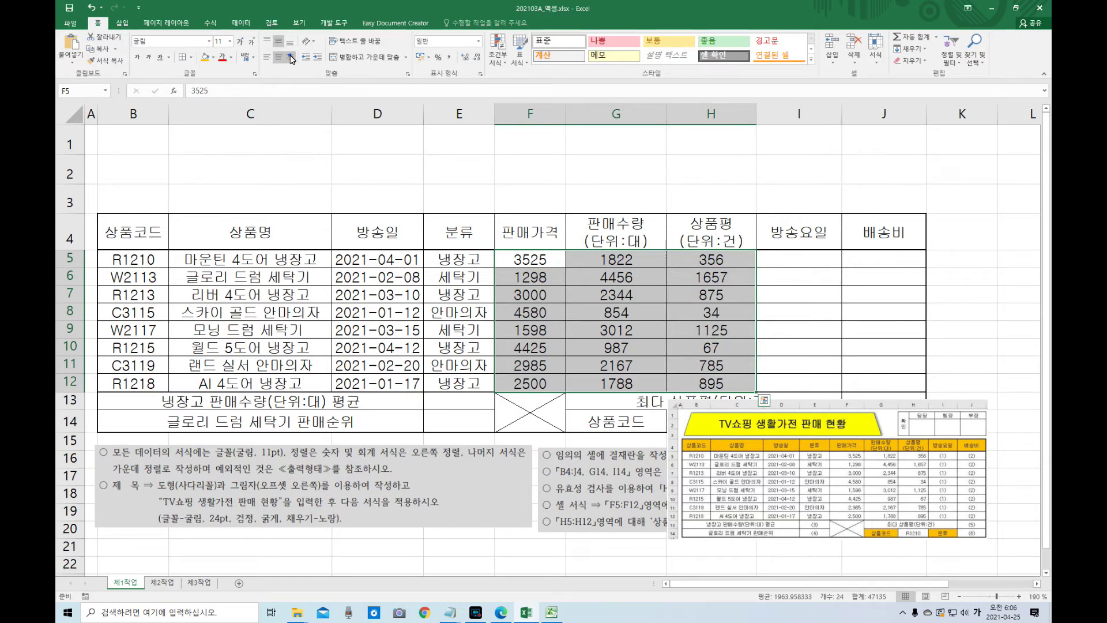
pyautogui.click(291, 57)
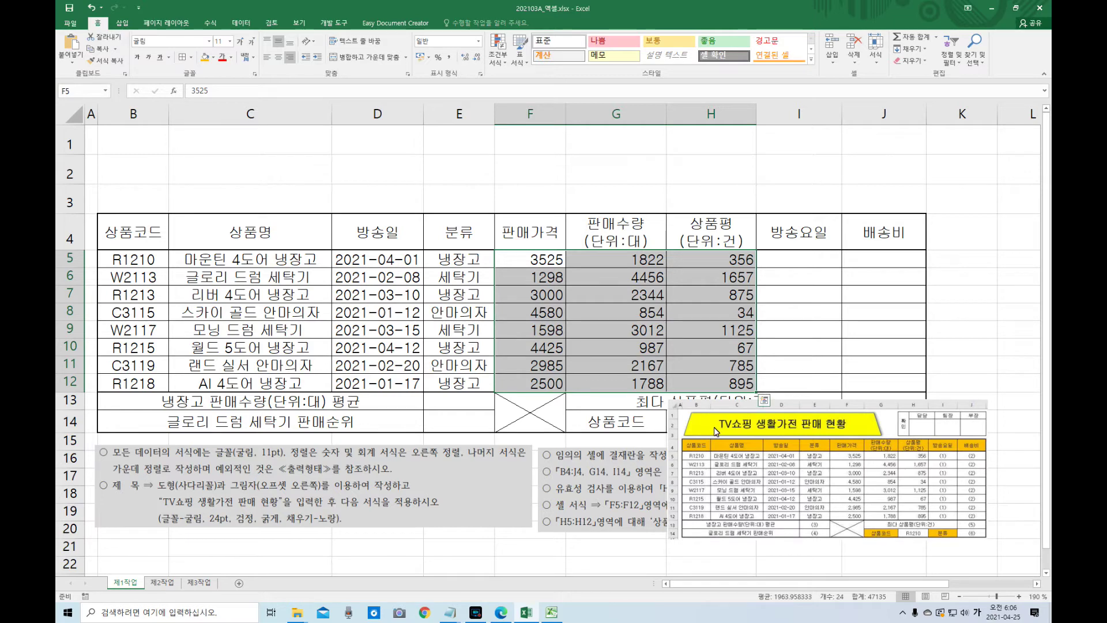
# - Move the reference table picture below the second instruction picture, with its upper-left corner at about H21
pyautogui.moveTo(756, 431); pyautogui.dragTo(787, 365)
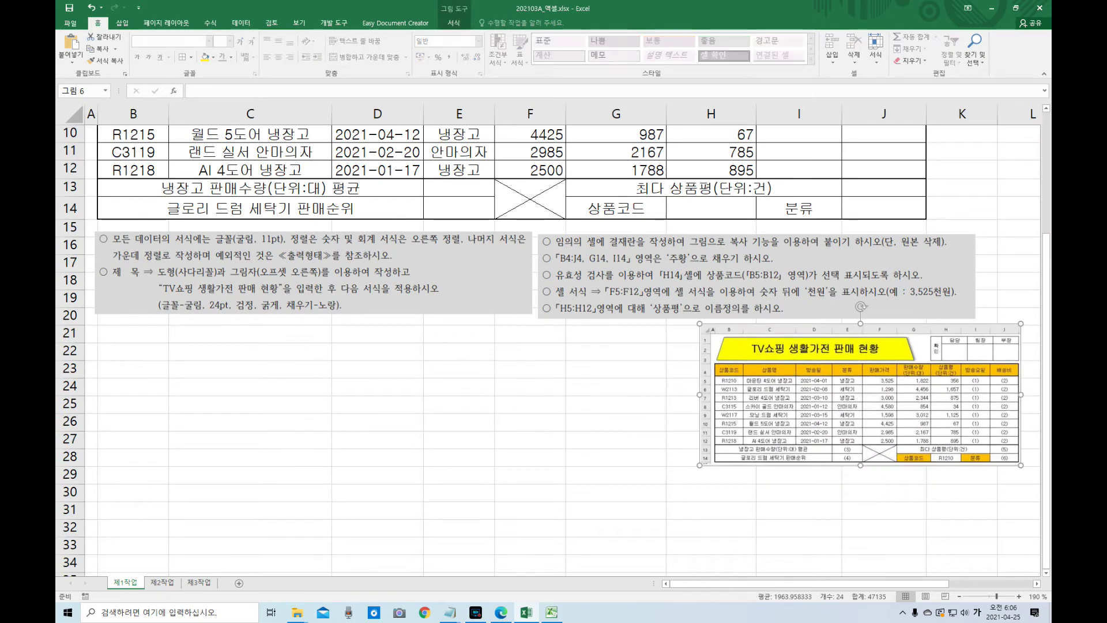
pyautogui.scroll(3, 1048, 173)
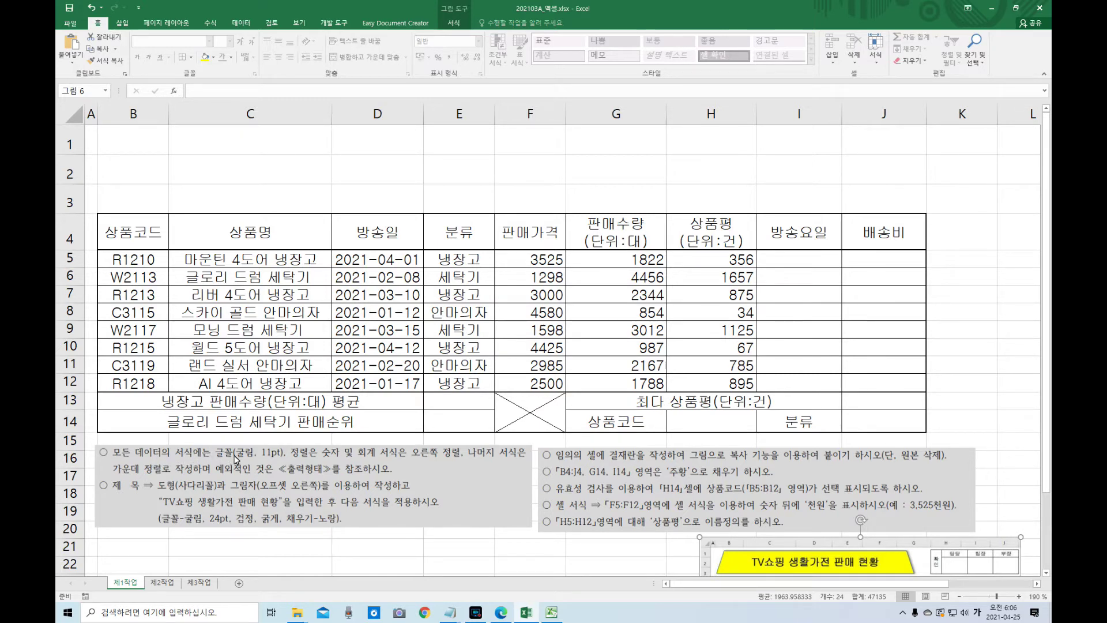
pyautogui.click(266, 457)
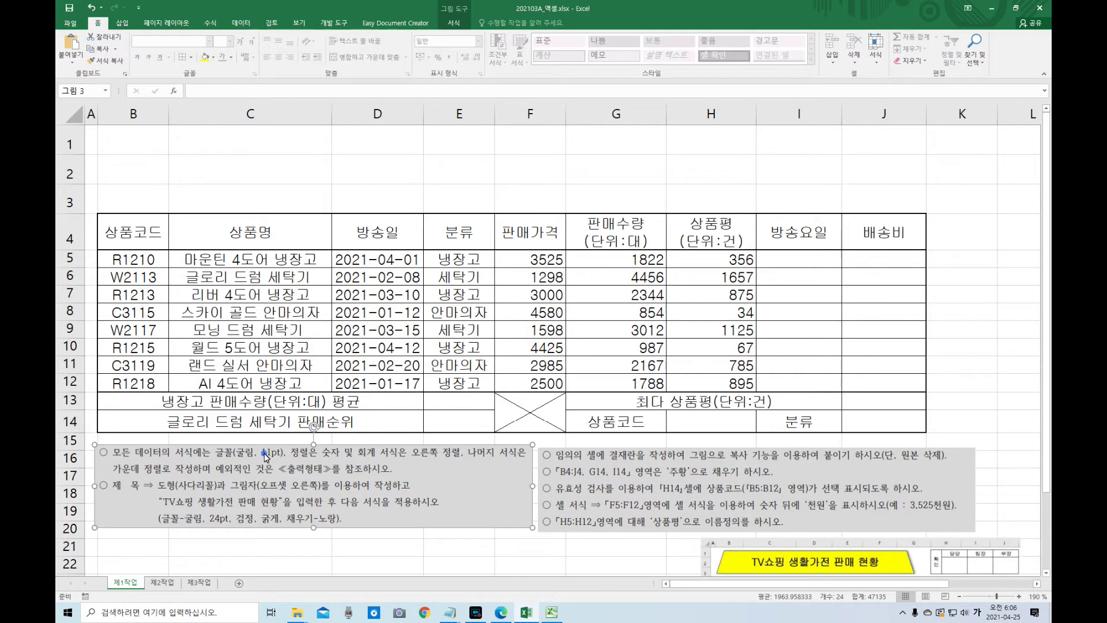
# - Set the font of the entire 제1작업 sheet to 굴림
pyautogui.click(75, 117)
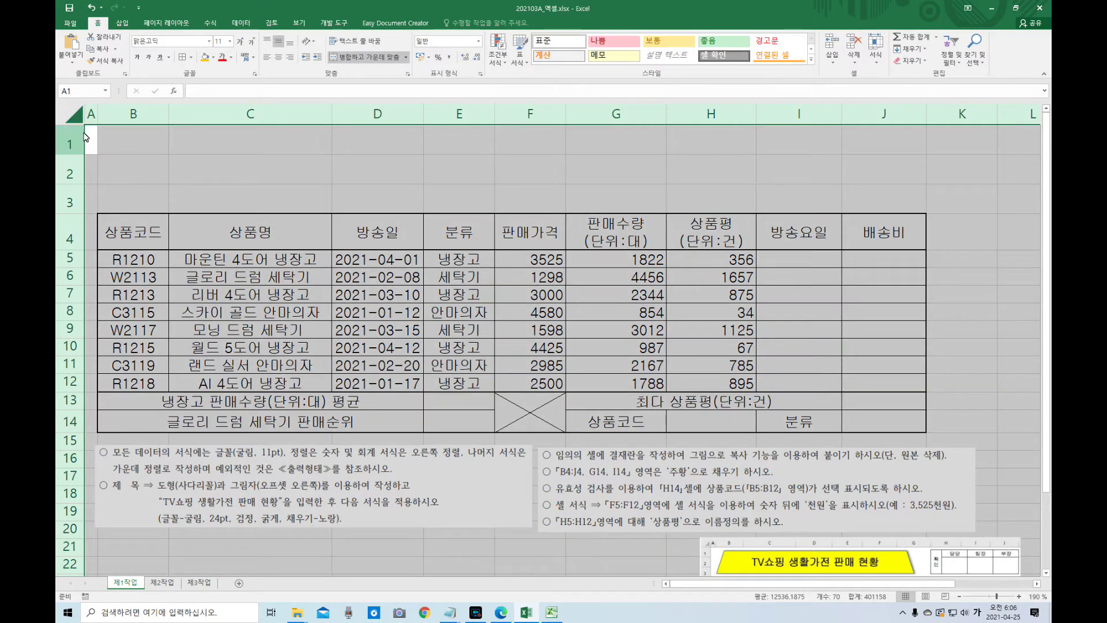
pyautogui.click(129, 145)
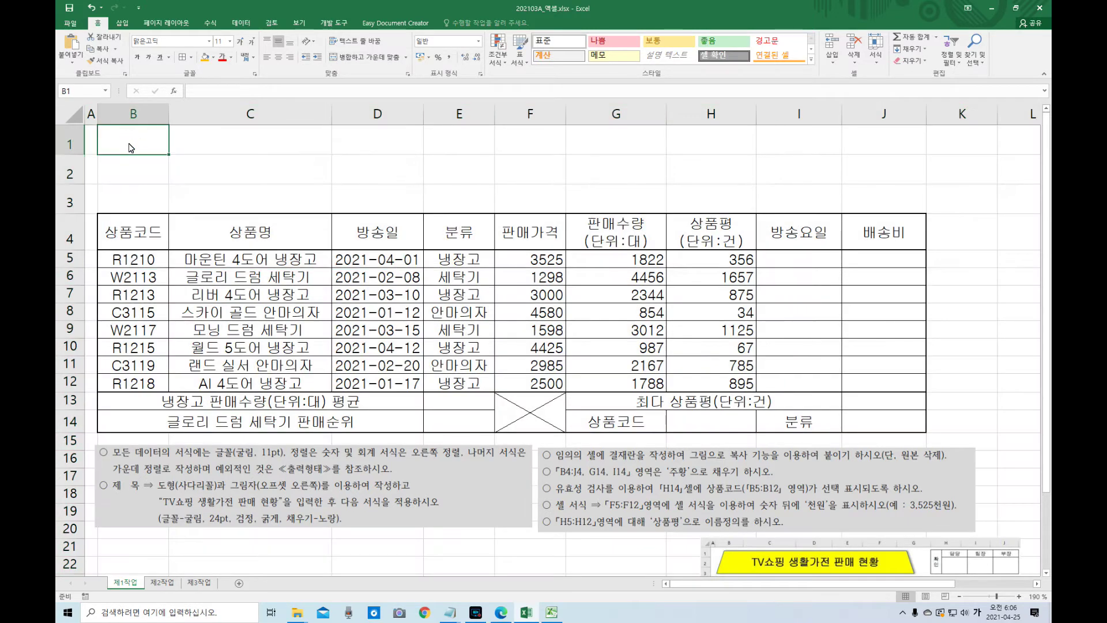
pyautogui.hotkey('ctrl', 'a')
pyautogui.click(193, 39)
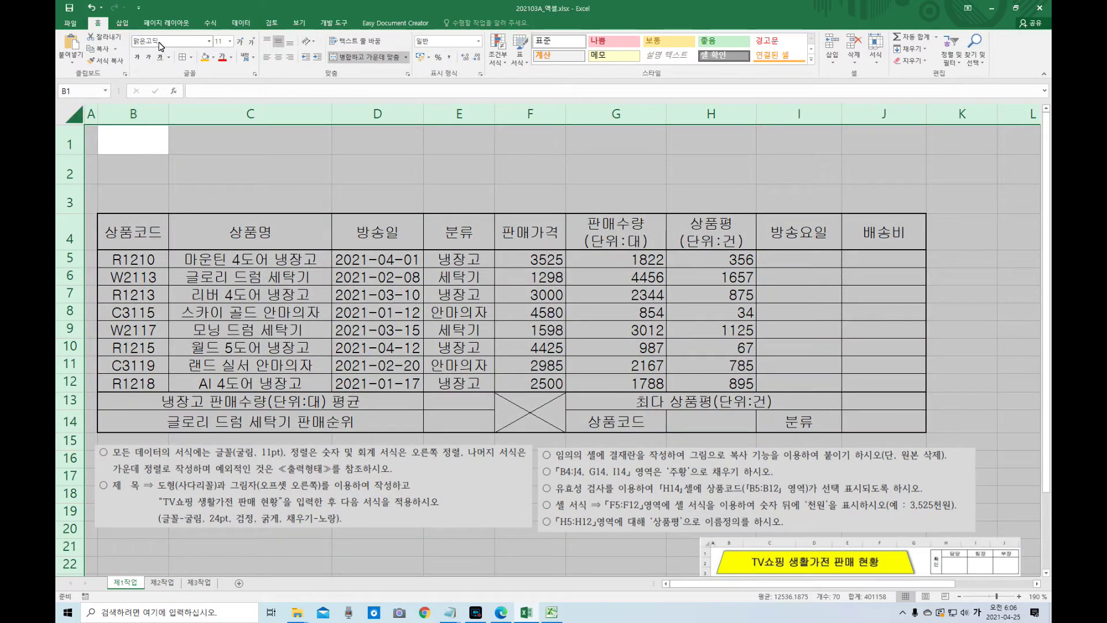
pyautogui.write('ㄱ')
pyautogui.write('ㅜㄹ')
pyautogui.write('림')
pyautogui.press('Return')
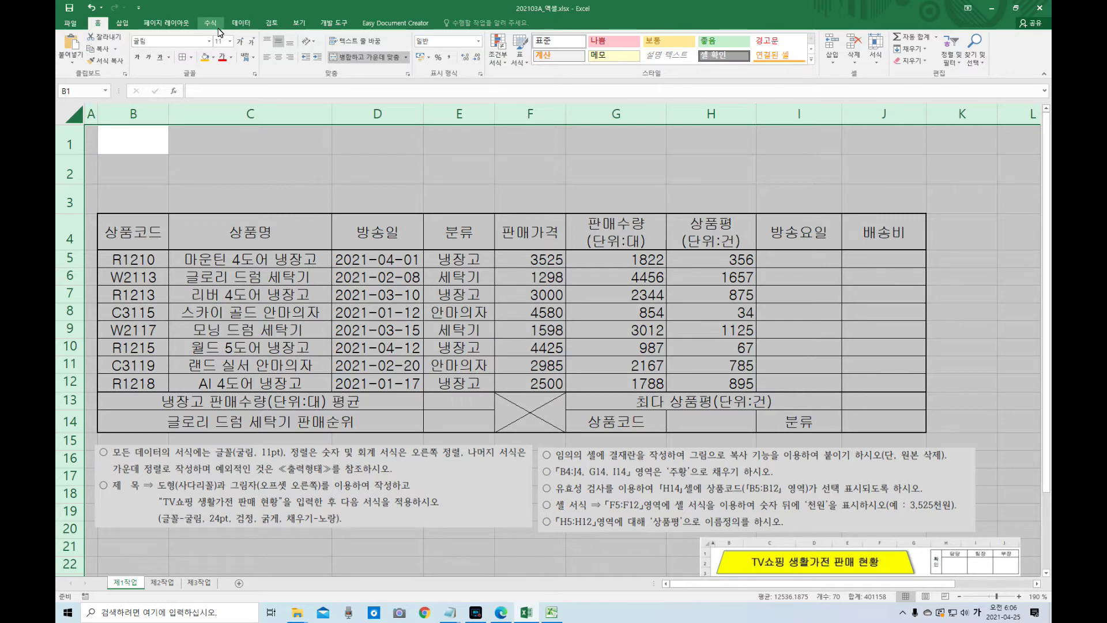
# - Enlarge the first instruction picture to reach into column H and rearrange the other two pictures so they leave it readable
pyautogui.click(226, 458)
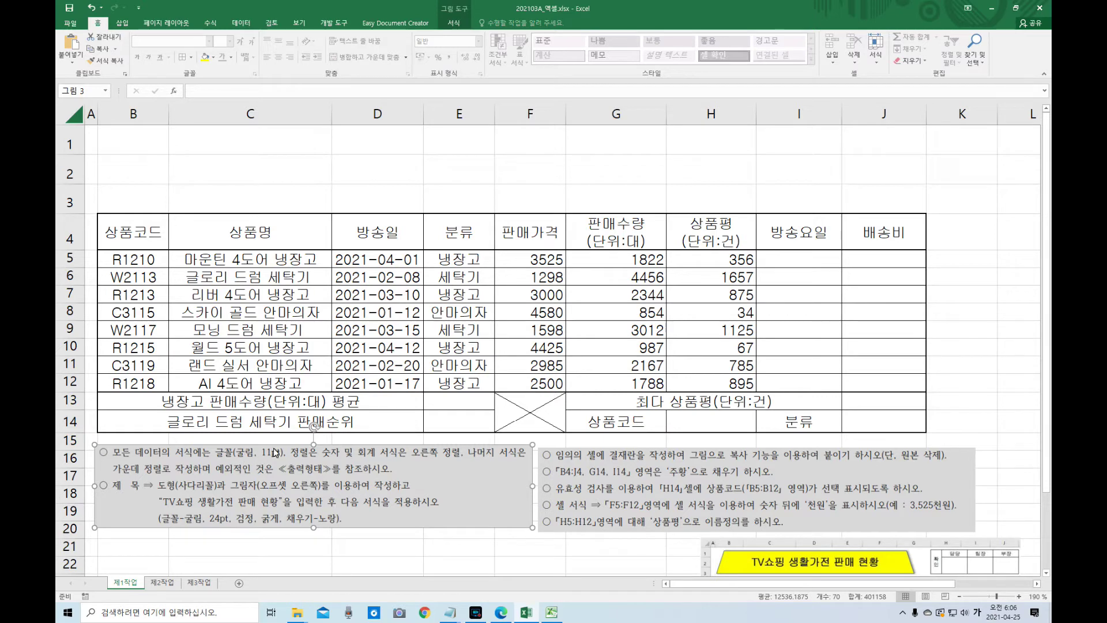
pyautogui.moveTo(533, 529); pyautogui.dragTo(714, 563)
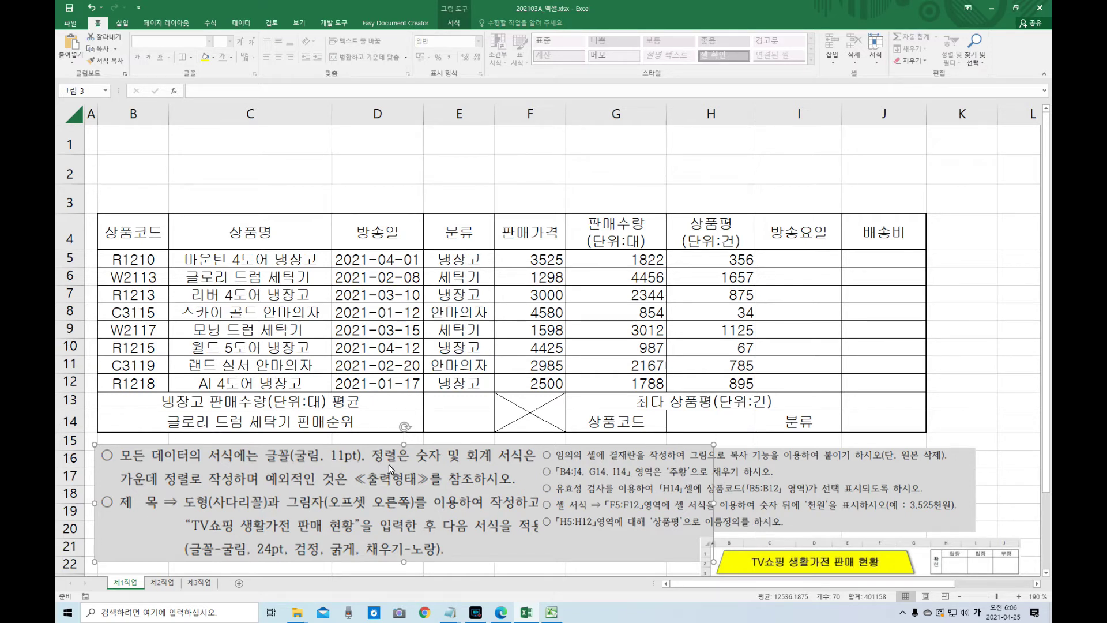
pyautogui.moveTo(778, 488); pyautogui.dragTo(872, 426)
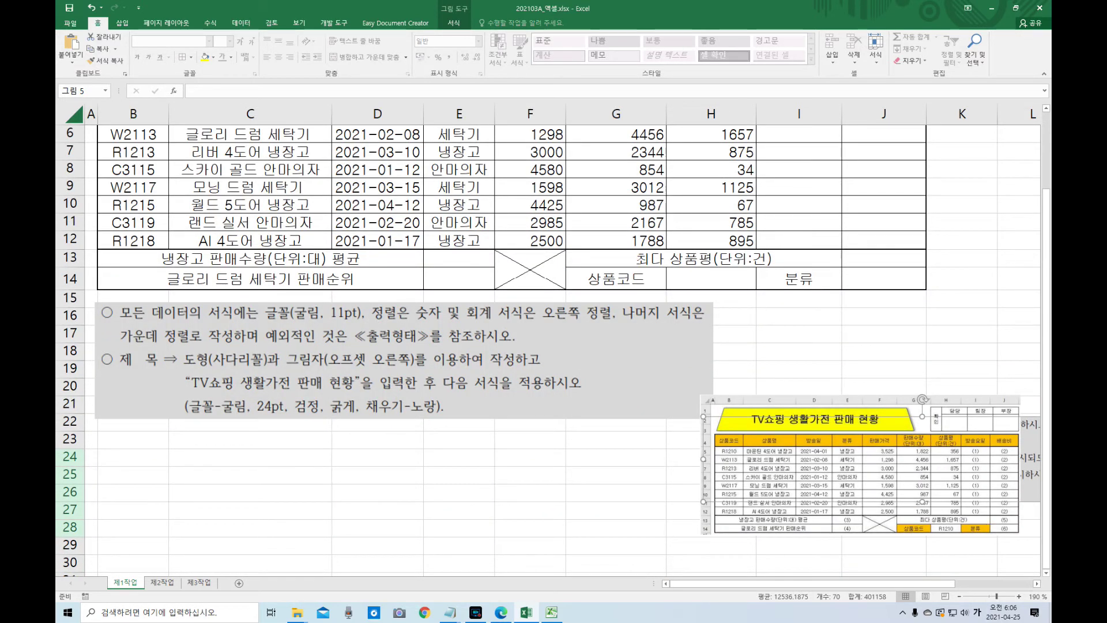
pyautogui.moveTo(1045, 240); pyautogui.dragTo(1049, 162)
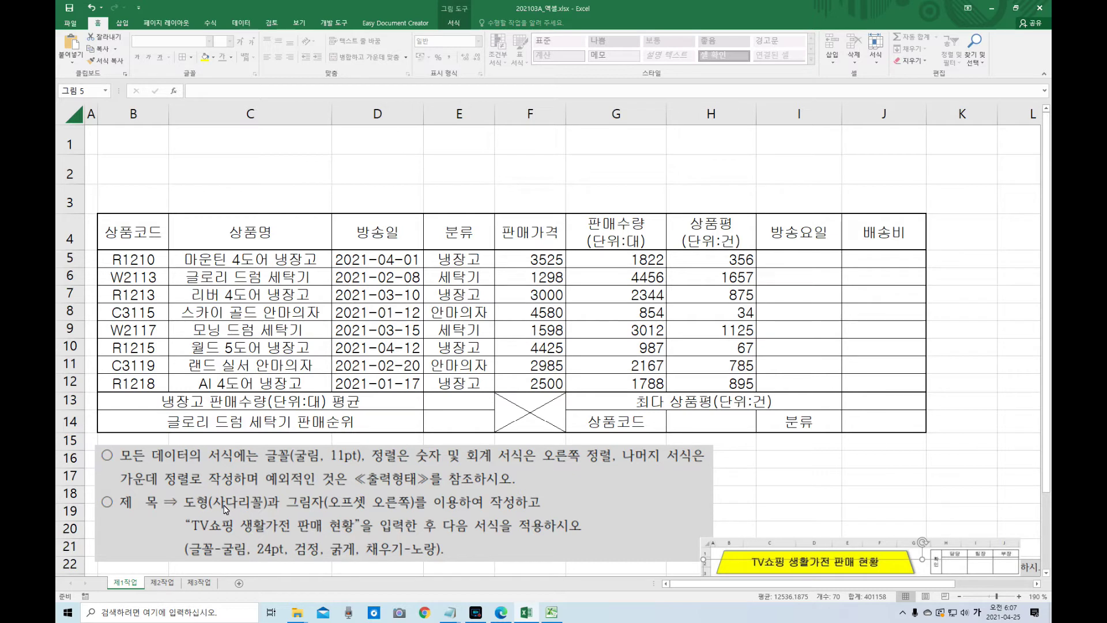
pyautogui.moveTo(769, 553); pyautogui.dragTo(775, 492)
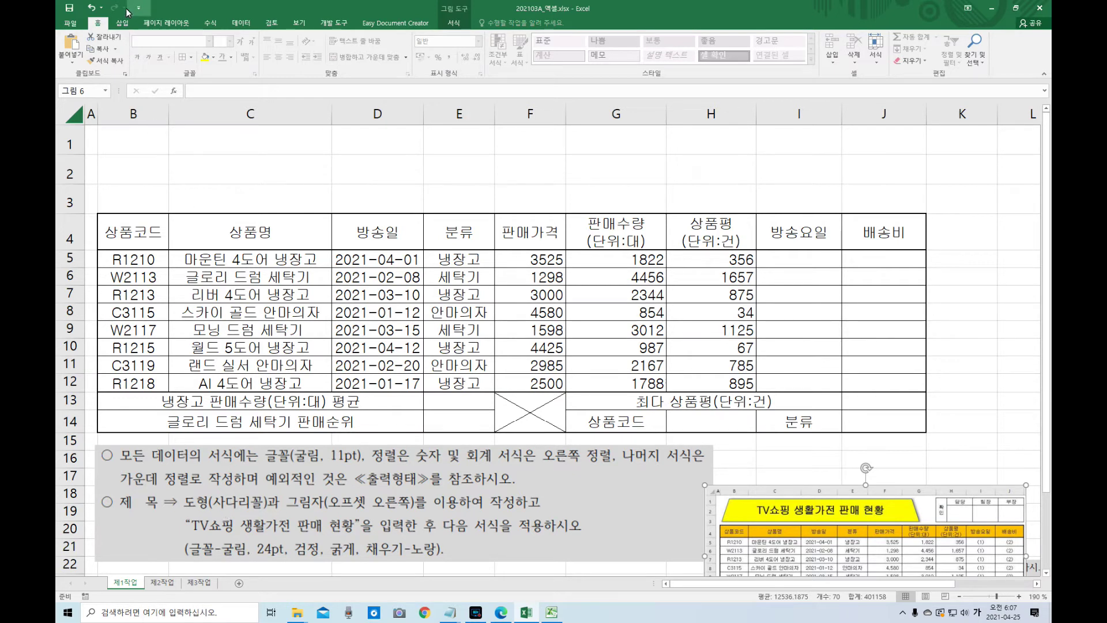
# - Draw a trapezoid (사다리꼴) about 2.03 cm high and 14.13 cm wide over rows 1 to 3, from column B into G
pyautogui.click(121, 23)
pyautogui.click(122, 26)
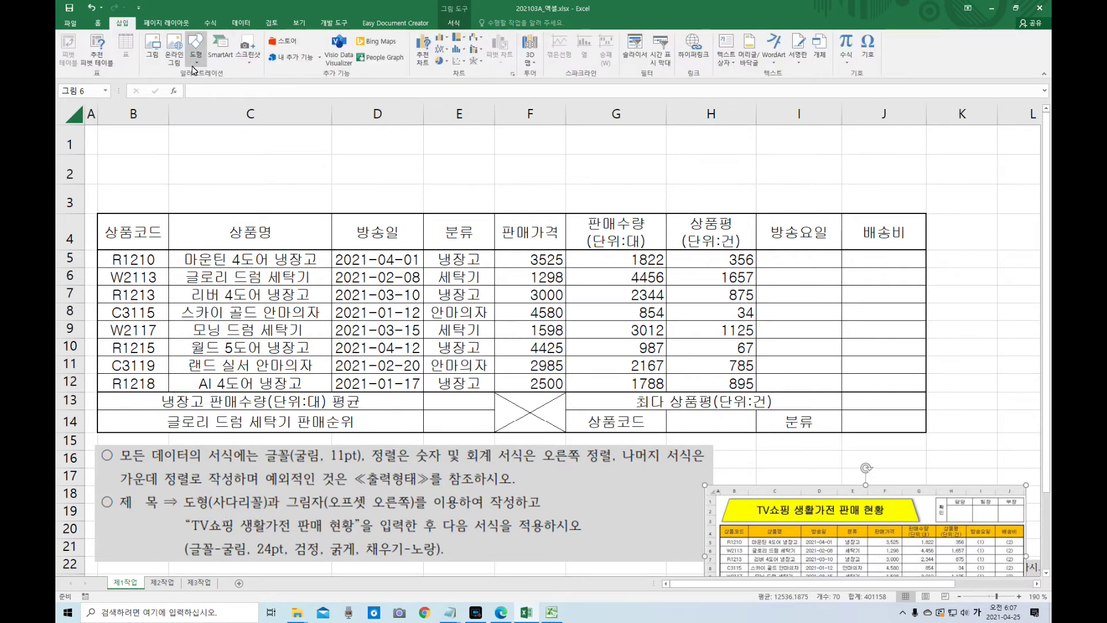
pyautogui.click(196, 46)
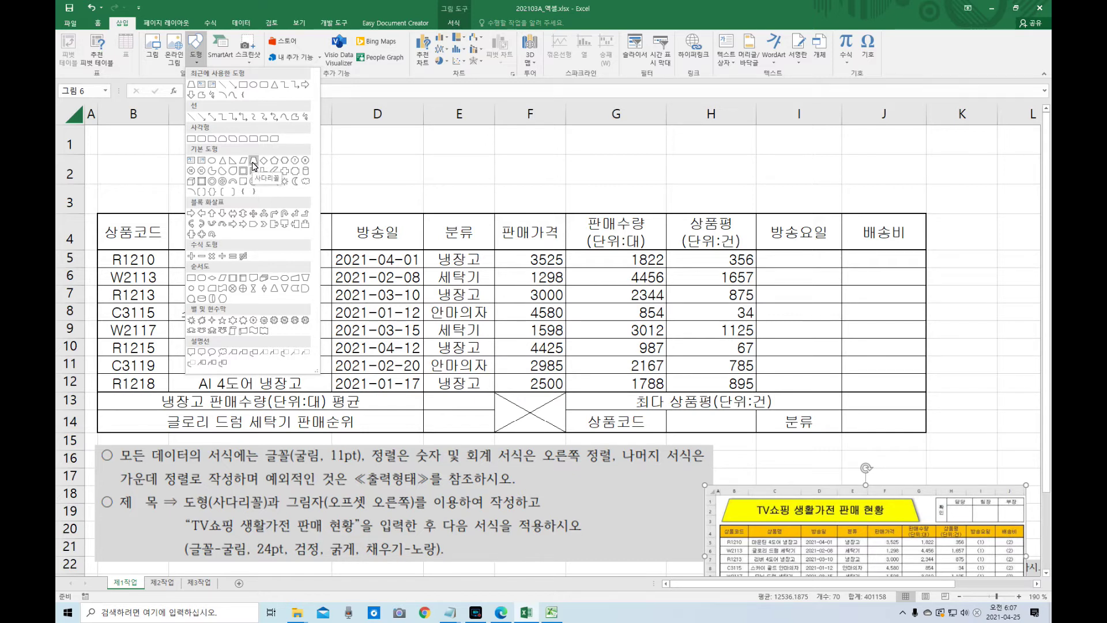
pyautogui.click(253, 163)
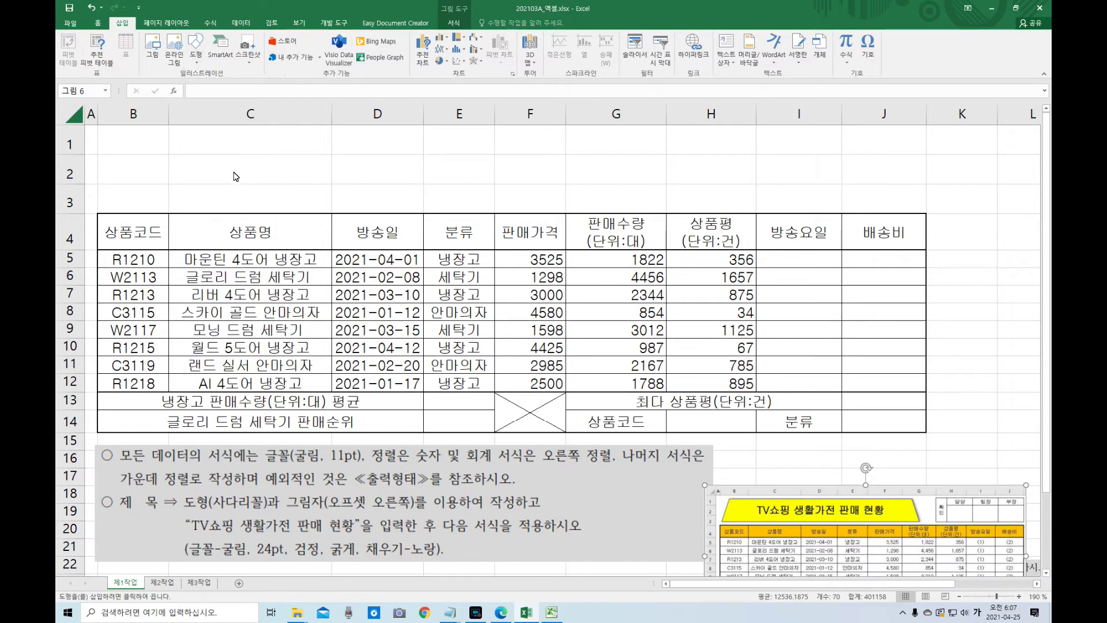
pyautogui.moveTo(102, 132)
pyautogui.mouseDown()
pyautogui.moveTo(222, 161)
pyautogui.moveTo(583, 186)
pyautogui.moveTo(639, 215)
pyautogui.moveTo(626, 212)
pyautogui.mouseUp()
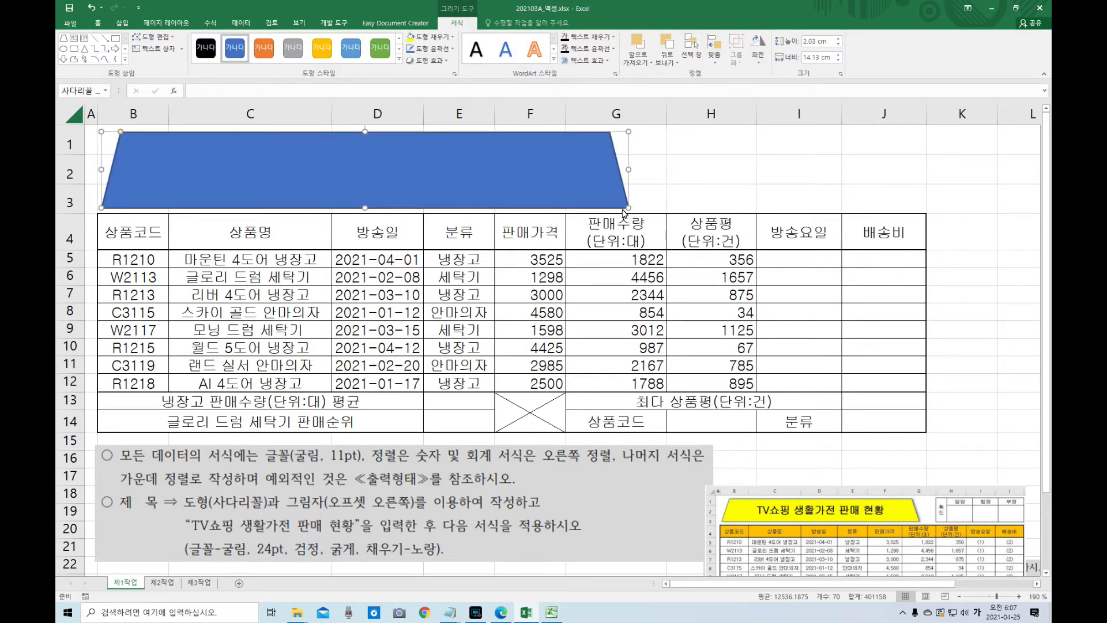
# - Enter the title "TV쇼핑 생활가전 판매 현황" in the trapezoid
pyautogui.write('ㅆ')
pyautogui.press('BackSpace')
pyautogui.write('TV쇼핑 생활가전 판매')
pyautogui.write(' 현호')
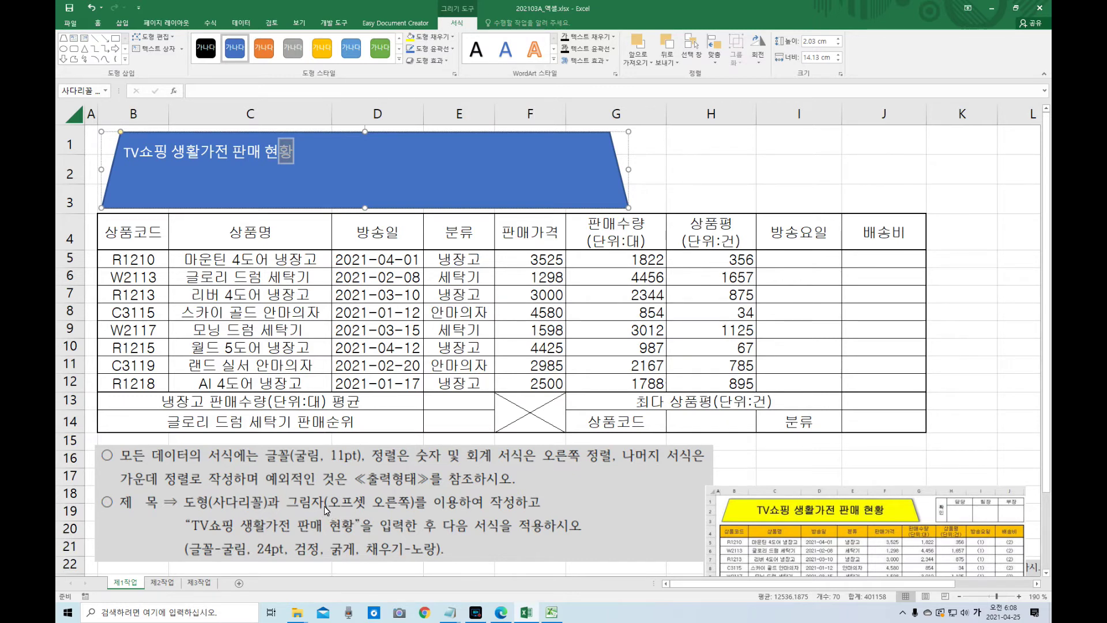
pyautogui.click(407, 146)
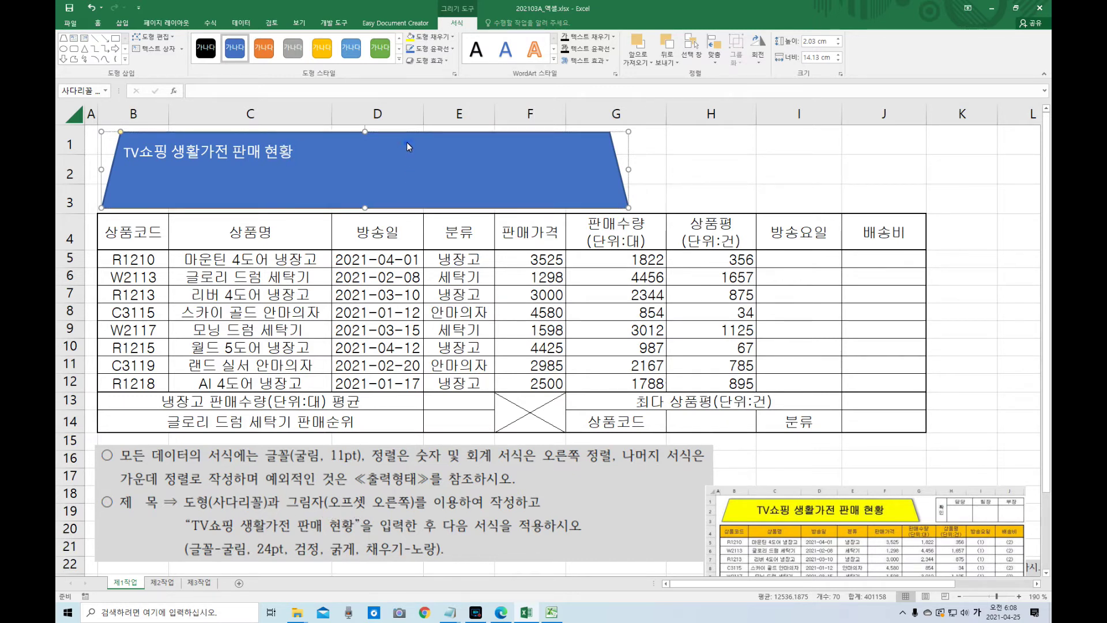
pyautogui.click(685, 174)
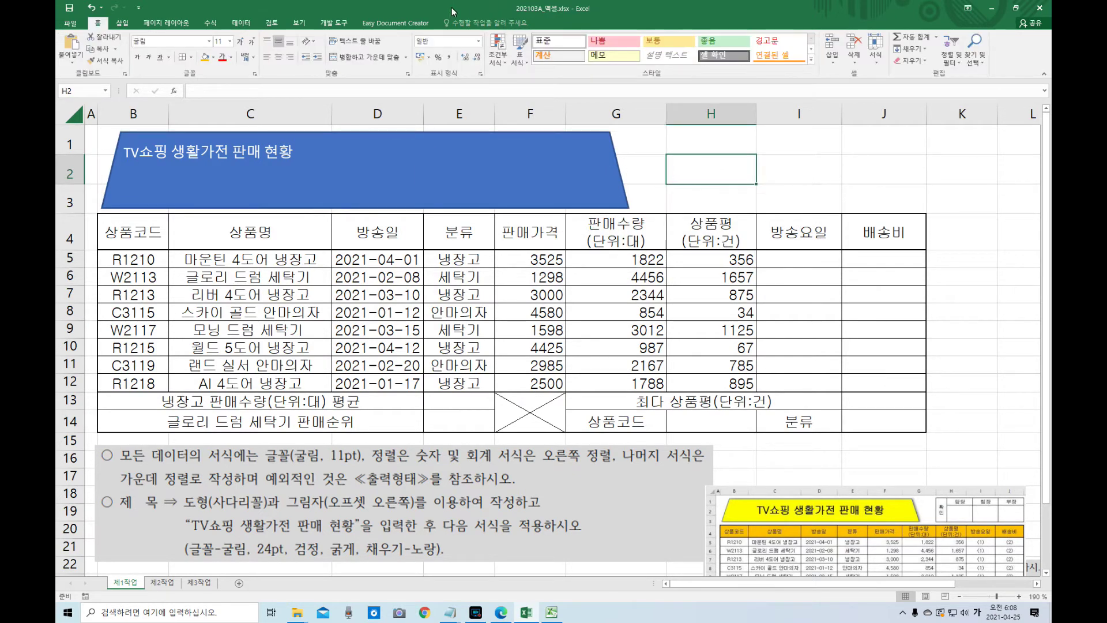
# - Apply the outer offset-right shadow (오프셋 오른쪽) to the title trapezoid
pyautogui.click(490, 137)
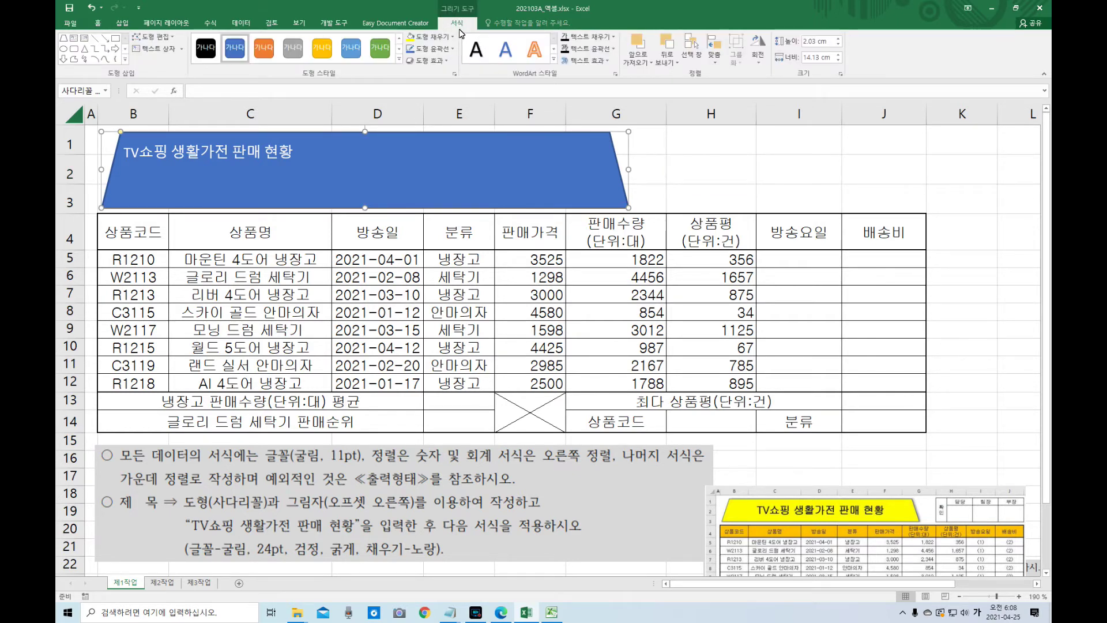
pyautogui.click(447, 67)
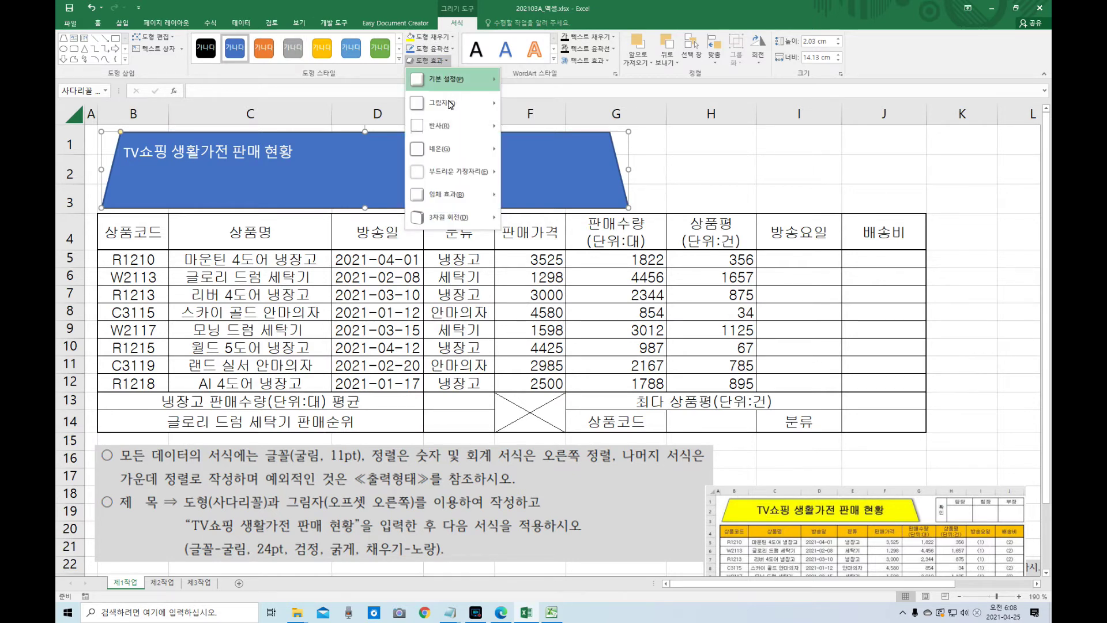
pyautogui.moveTo(451, 113)
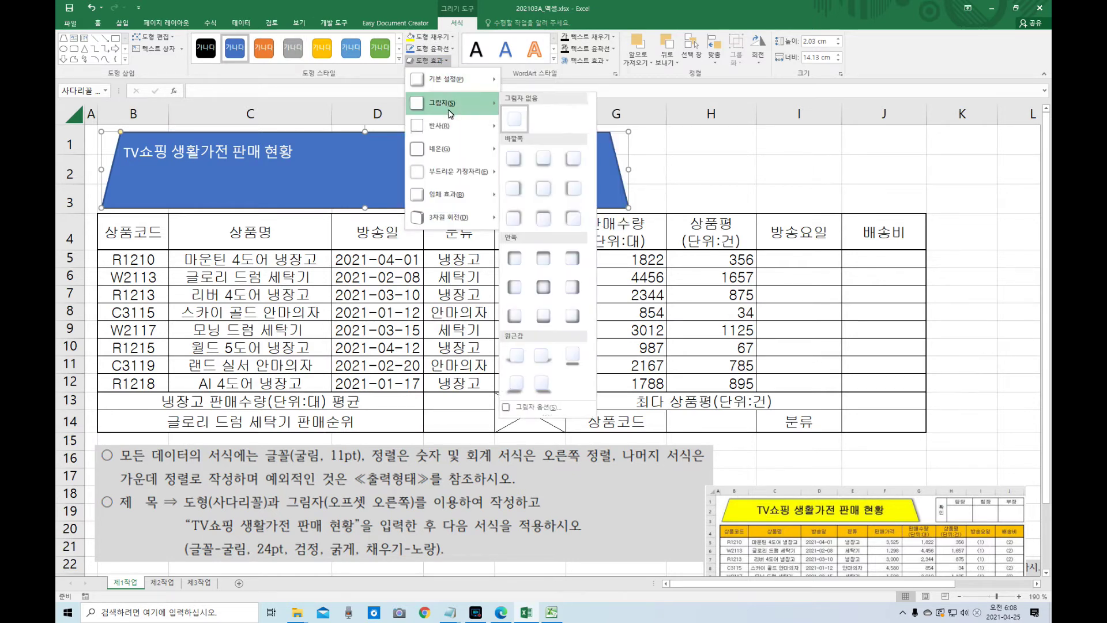
pyautogui.click(516, 193)
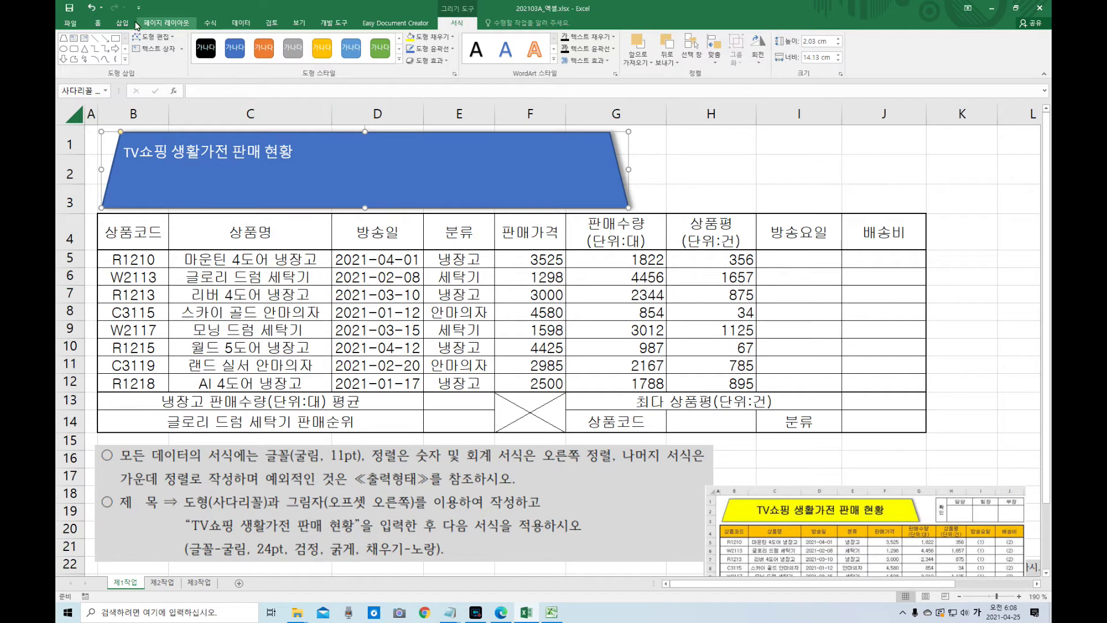
# - Set the trapezoid's title text to the 굴림 font at 24 pt
pyautogui.click(98, 23)
pyautogui.click(171, 42)
pyautogui.write('굴림')
pyautogui.press('Return')
pyautogui.click(219, 41)
pyautogui.write('24')
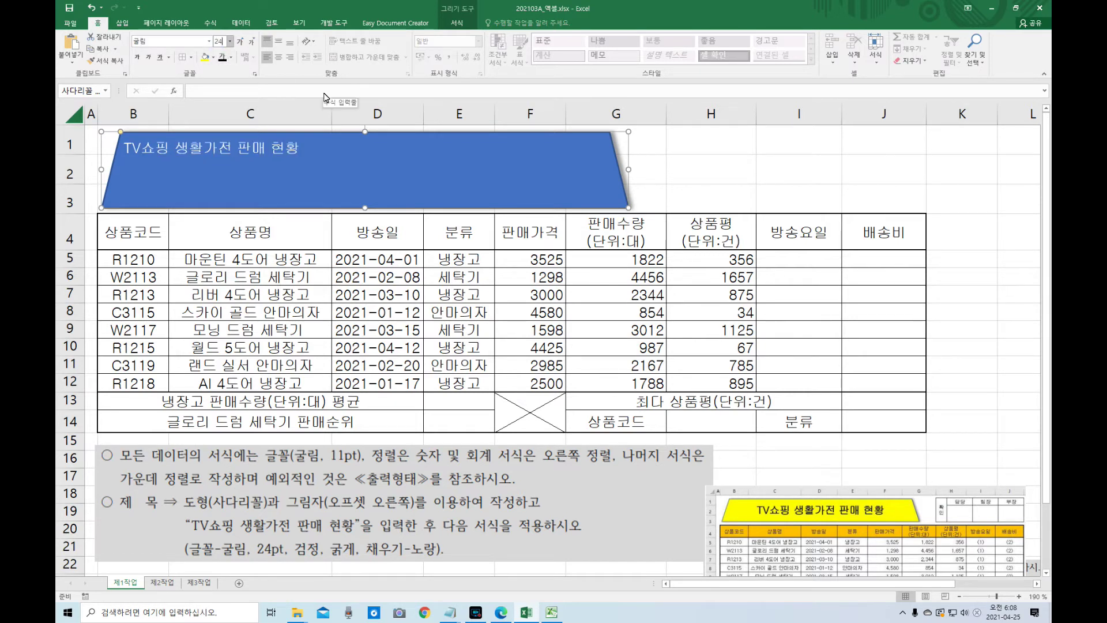
pyautogui.press('Return')
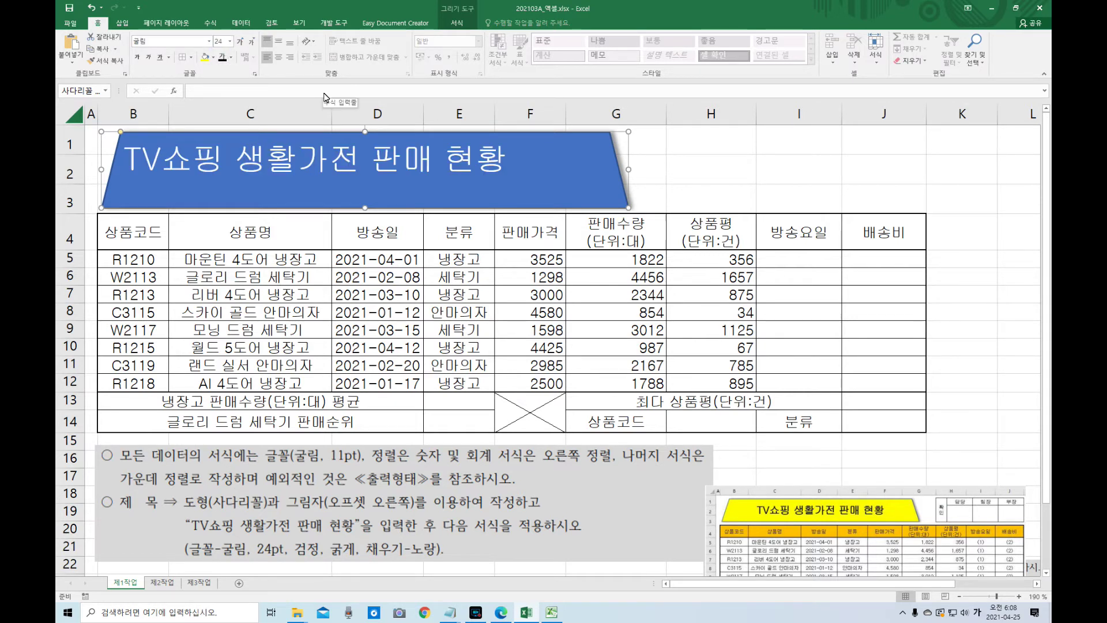
# - Color the title text black and fill the trapezoid with standard yellow
pyautogui.click(222, 58)
pyautogui.click(213, 58)
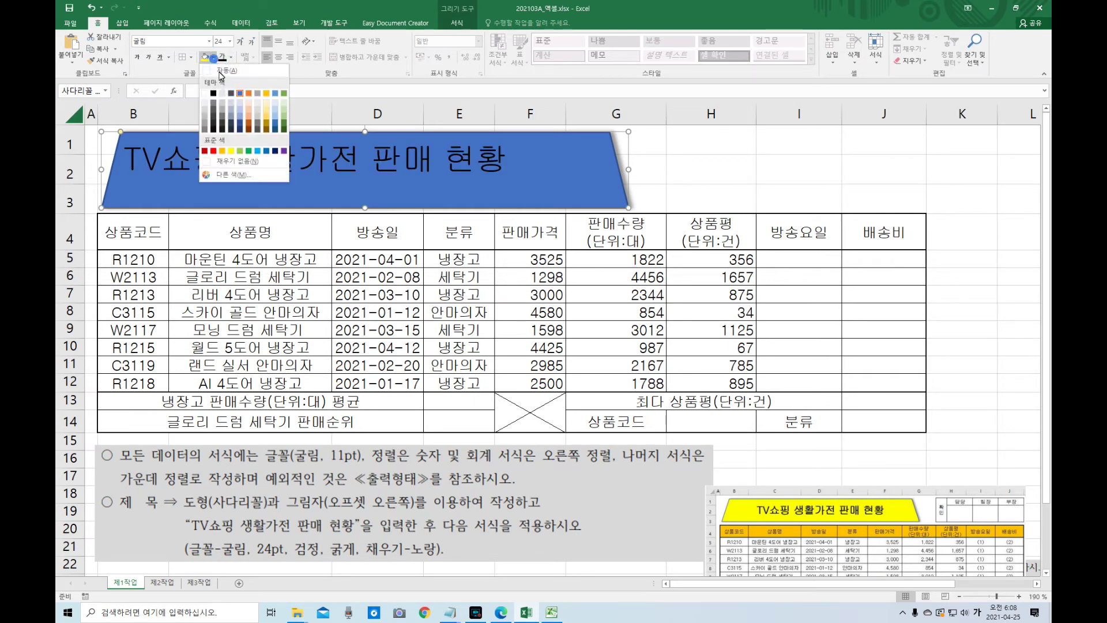
pyautogui.click(231, 152)
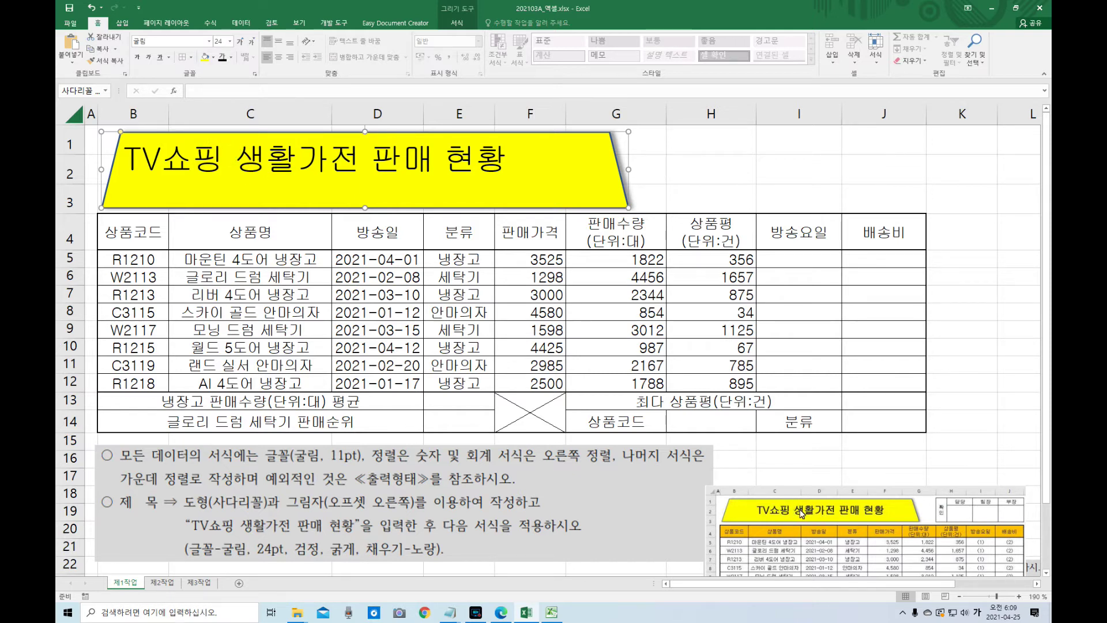
# - Center the title text vertically and horizontally in the trapezoid
pyautogui.click(278, 40)
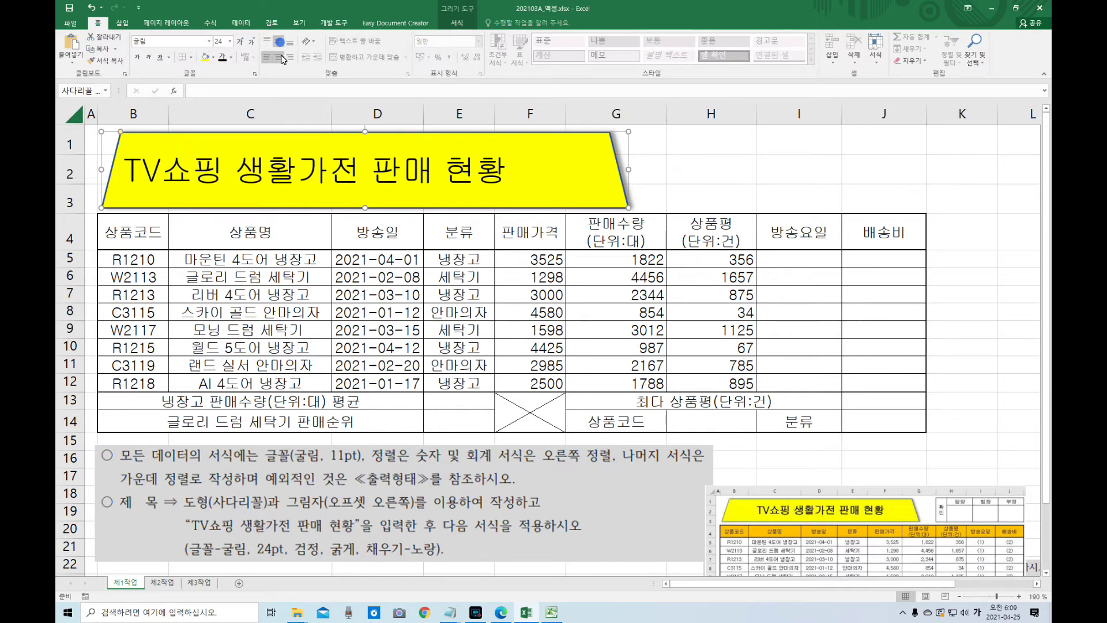
pyautogui.click(281, 57)
pyautogui.click(328, 479)
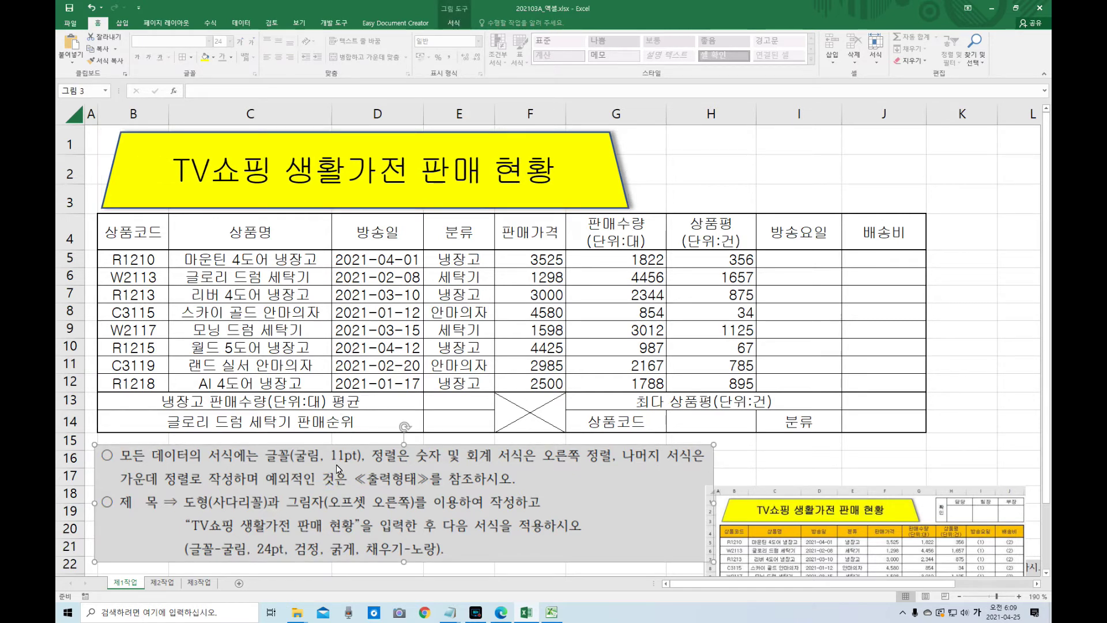
# - Delete the finished instruction picture, then place the next instruction picture below the table and enlarge it for reading
pyautogui.press('Delete')
pyautogui.moveTo(746, 542); pyautogui.dragTo(773, 538)
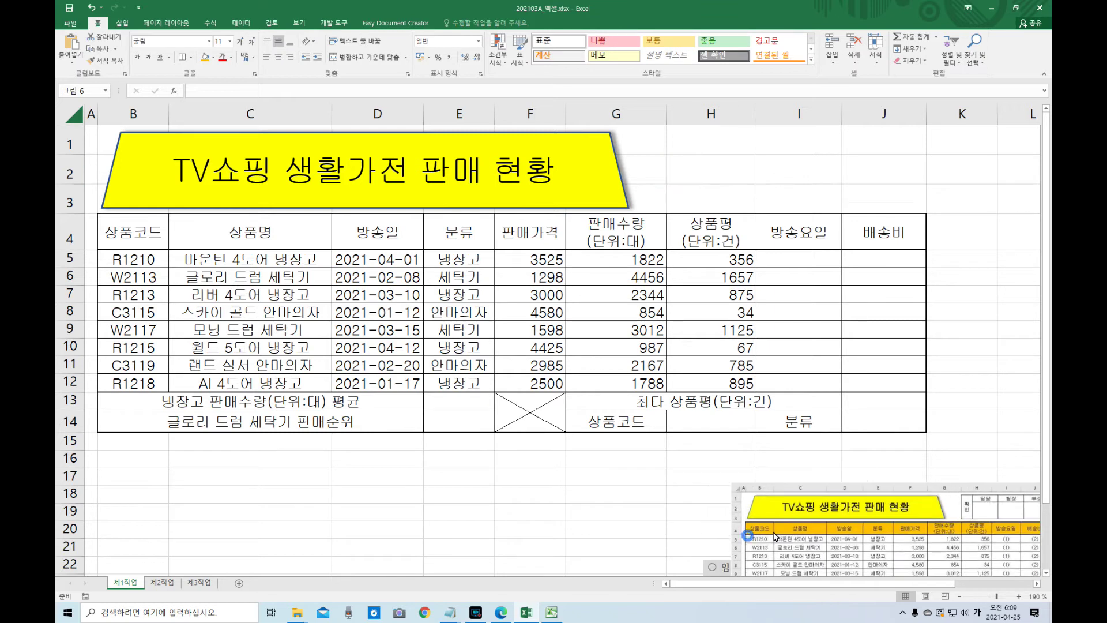
pyautogui.moveTo(215, 466); pyautogui.dragTo(117, 462)
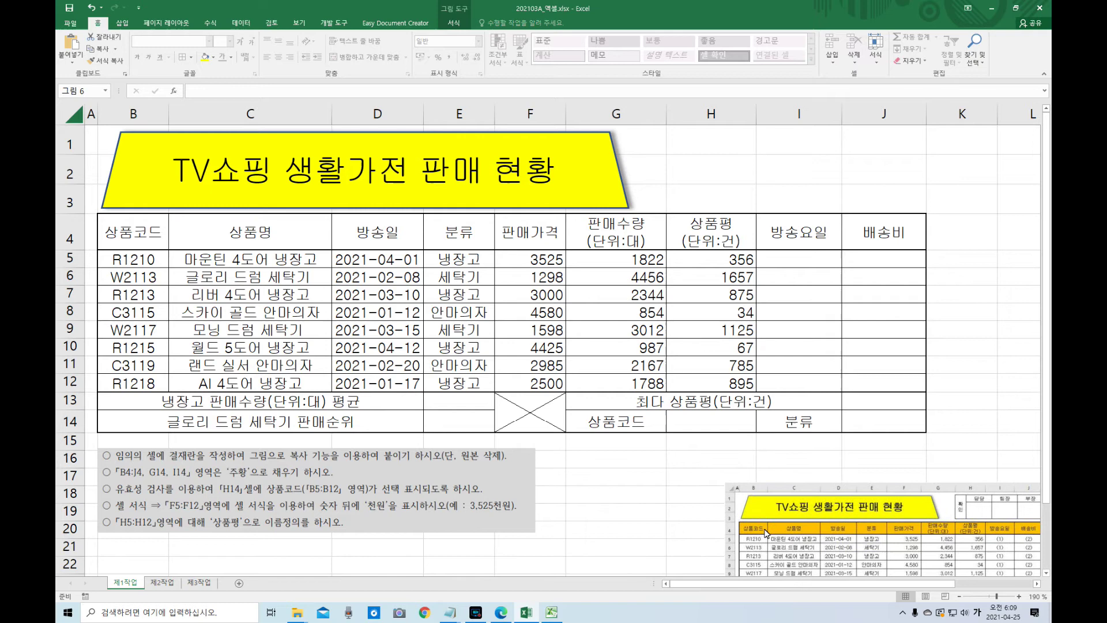
pyautogui.moveTo(536, 532); pyautogui.dragTo(663, 568)
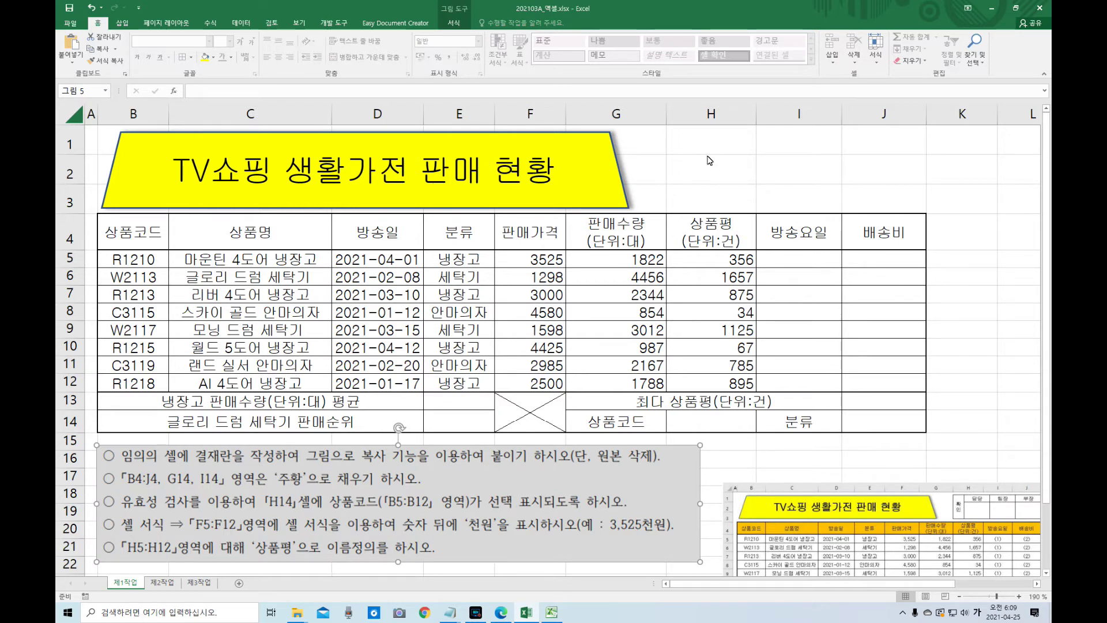
# - AutoFit the width of column H to its contents
pyautogui.moveTo(757, 113); pyautogui.dragTo(705, 116)
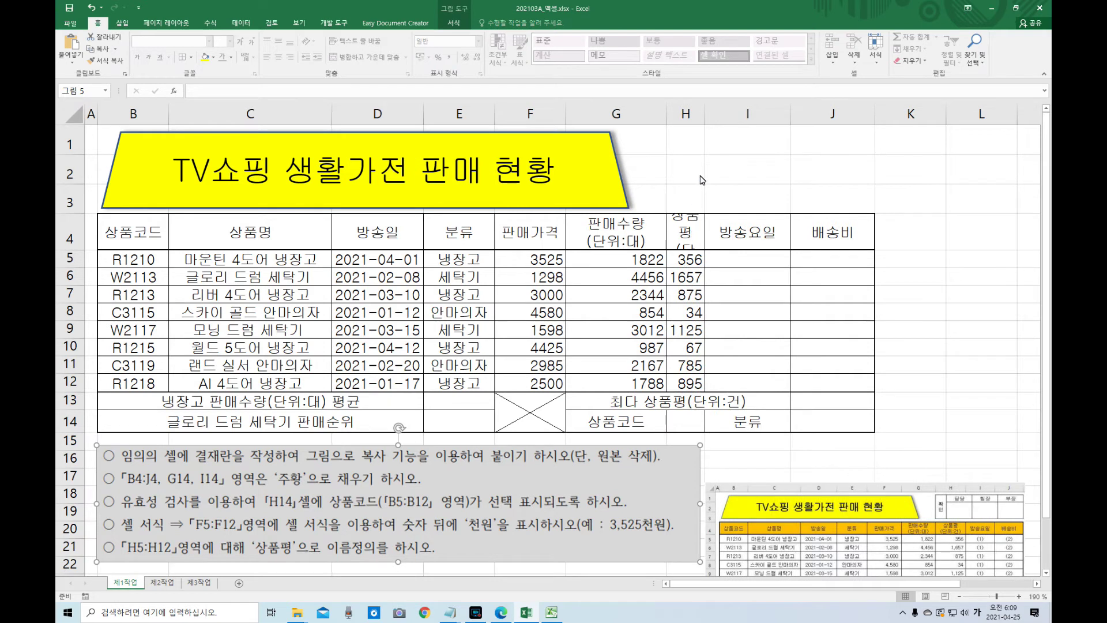
pyautogui.doubleClick(706, 115)
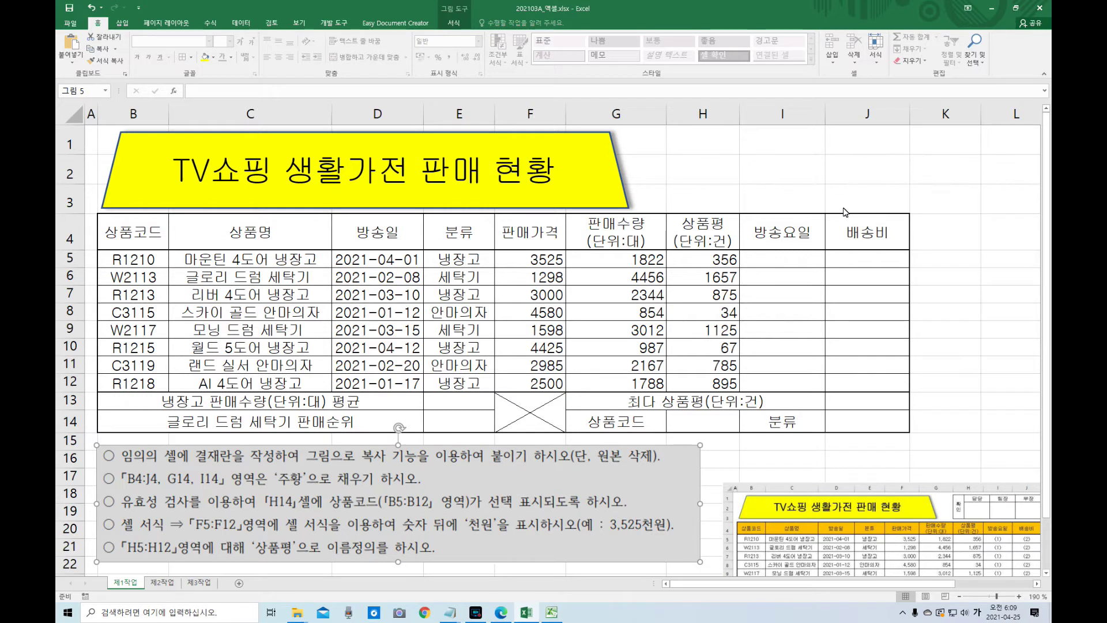
pyautogui.moveTo(943, 262); pyautogui.dragTo(1012, 282)
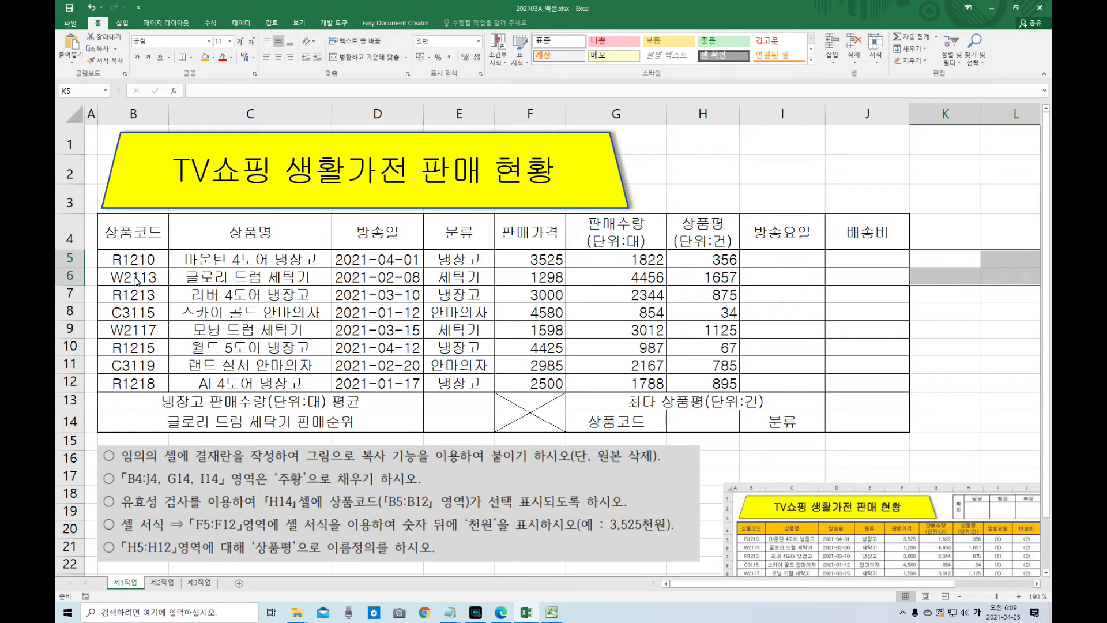
pyautogui.moveTo(80, 268); pyautogui.dragTo(80, 294)
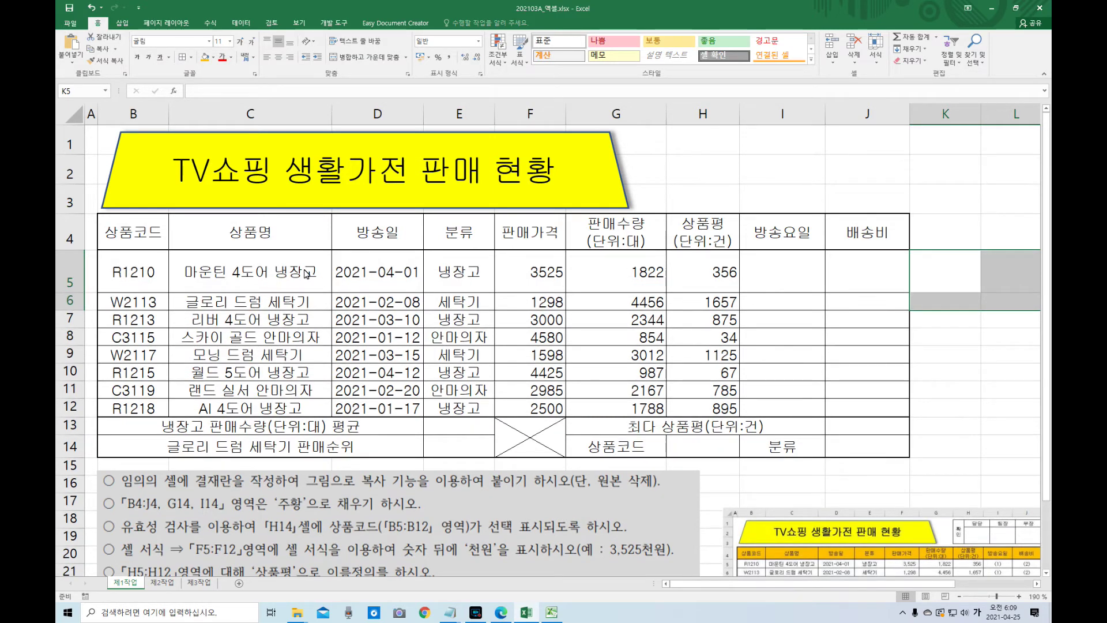
pyautogui.click(90, 8)
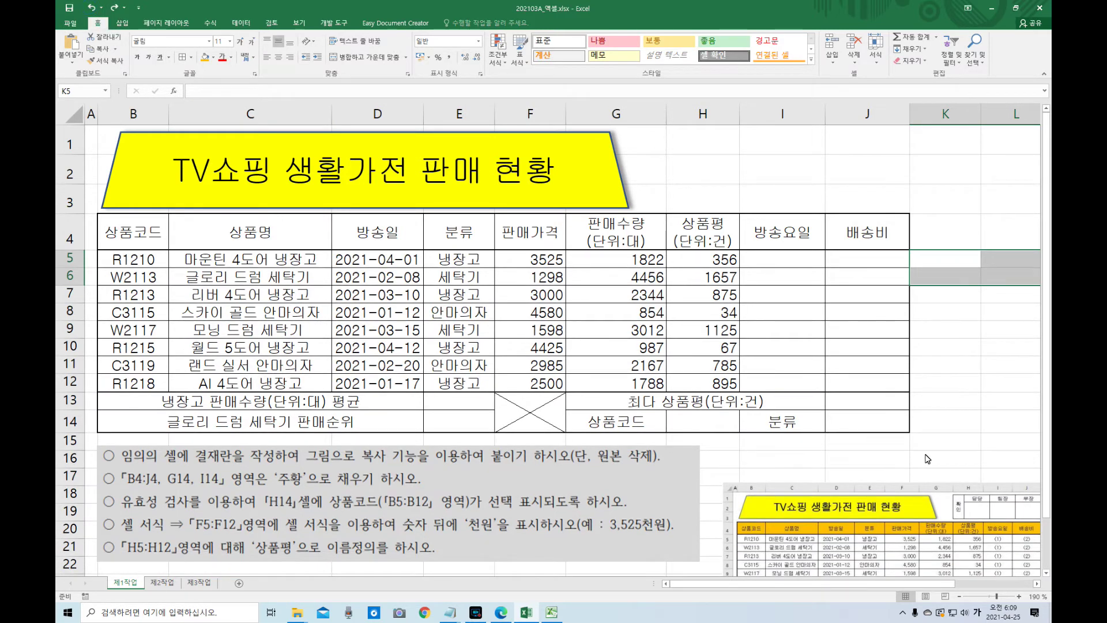
# - Enter the approval box labels 확인, 담당, 팀장 and 부장 in cells K15 to N15
pyautogui.click(945, 445)
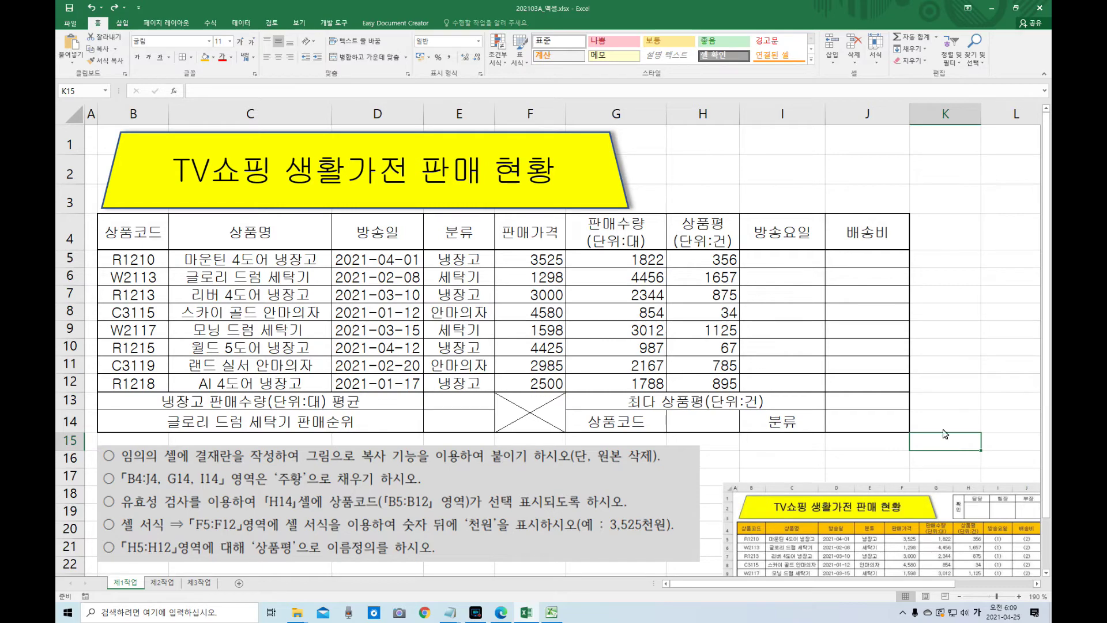
pyautogui.click(960, 596)
pyautogui.click(960, 596)
pyautogui.click(960, 597)
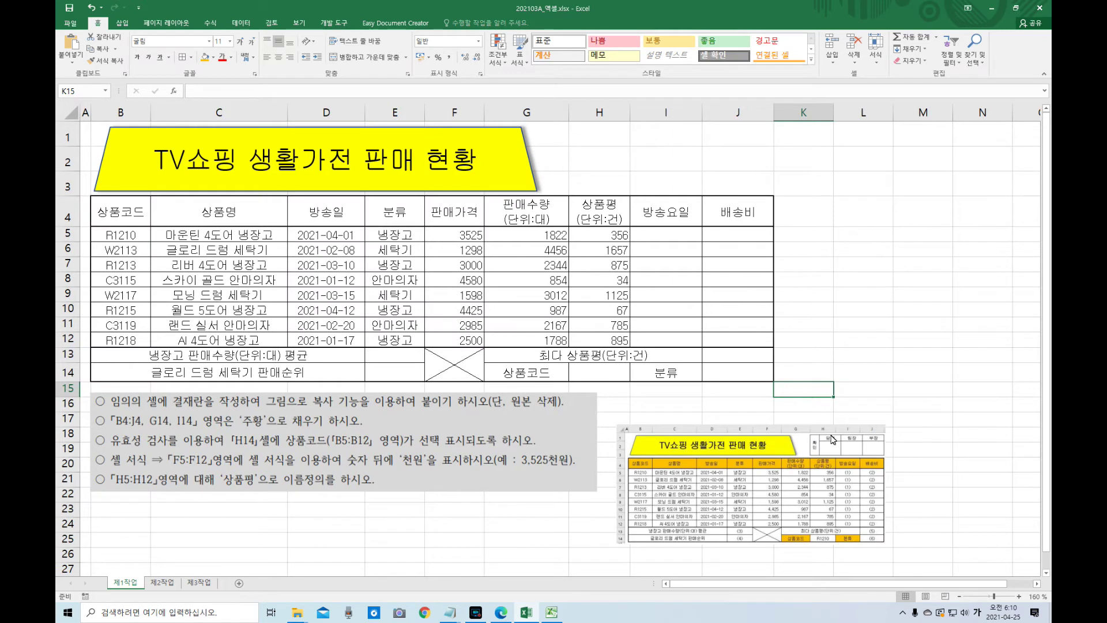
pyautogui.write('확인')
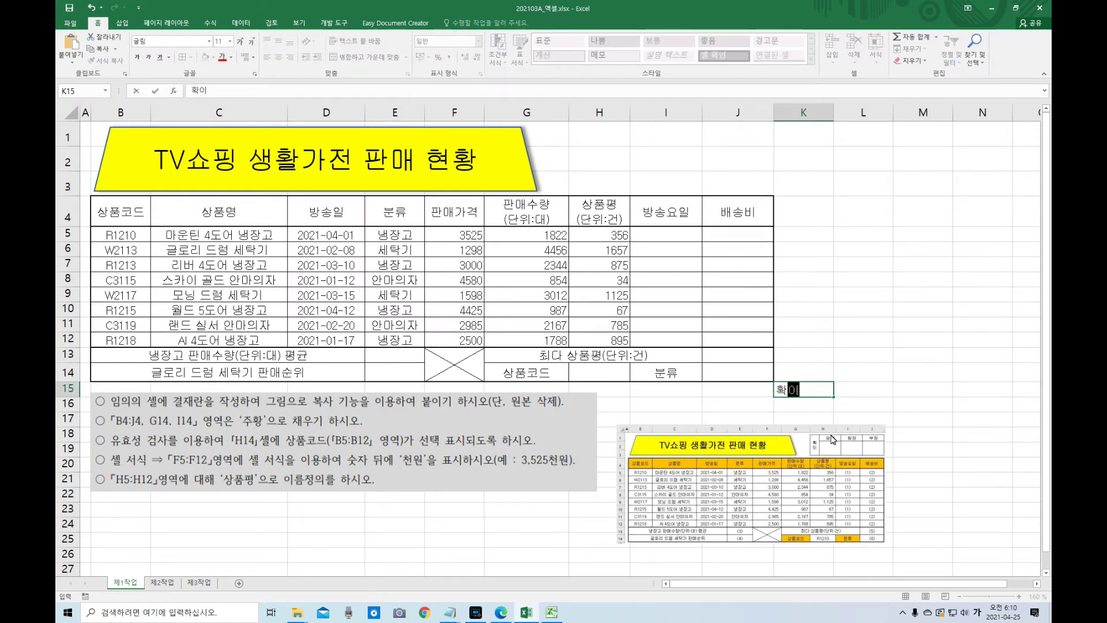
pyautogui.press('Tab')
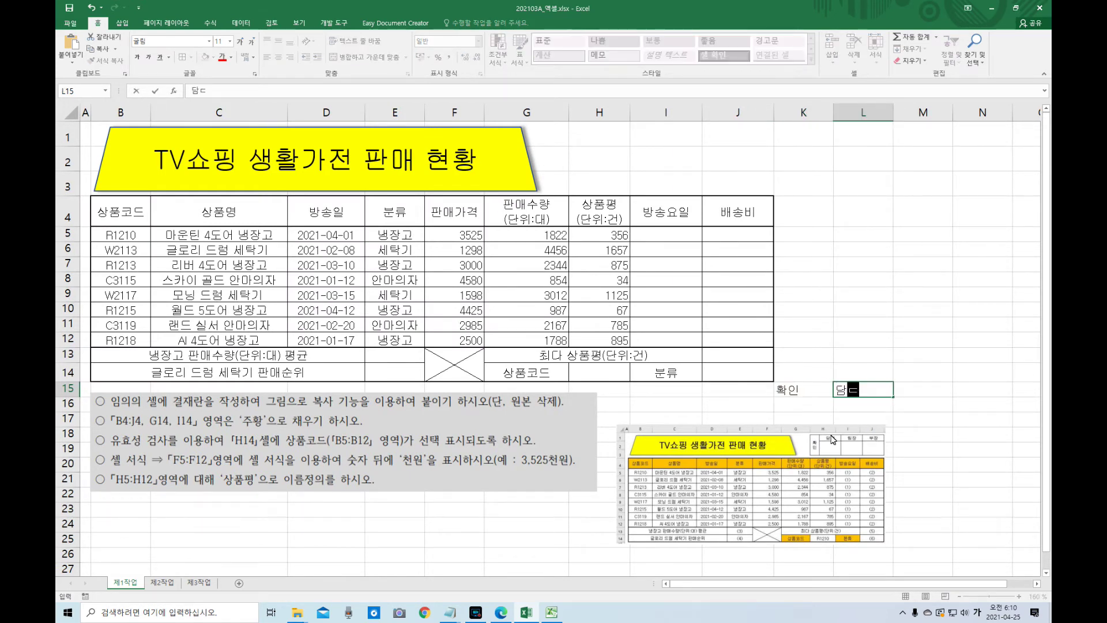
pyautogui.write('당')
pyautogui.press('Tab')
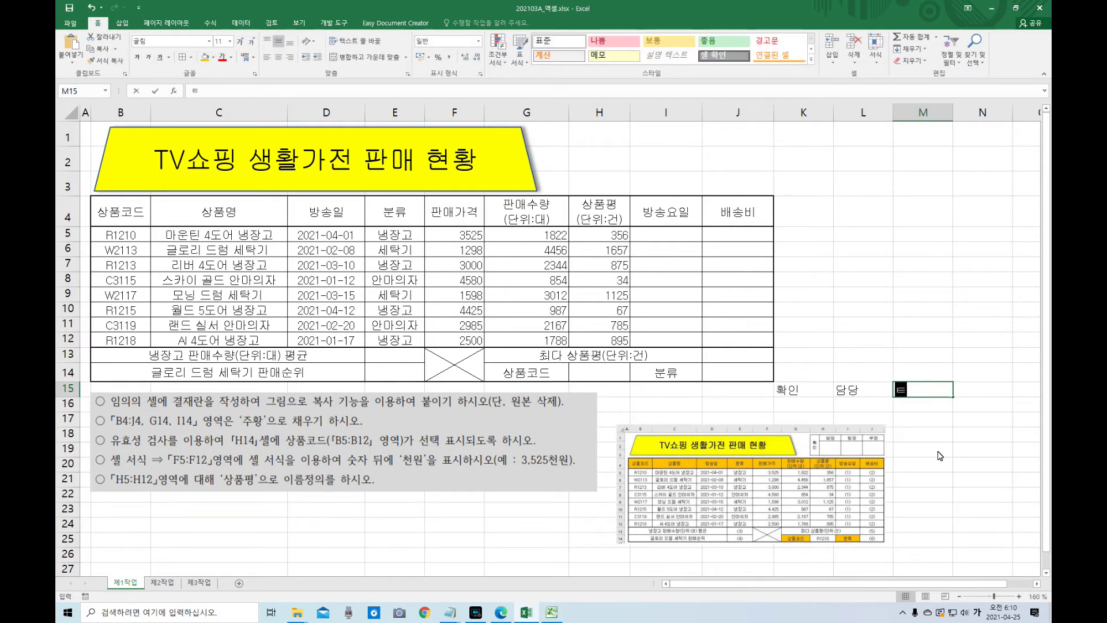
pyautogui.write('팀장')
pyautogui.press('Tab')
pyautogui.write('부나')
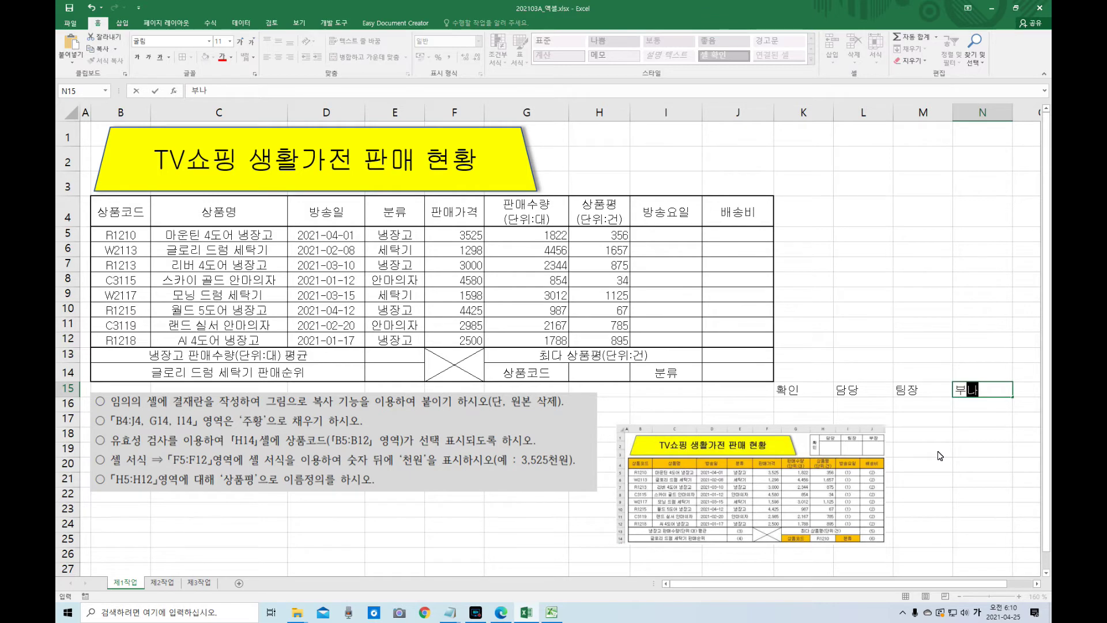
pyautogui.press('BackSpace')
pyautogui.write('자')
# - Enlarge the reference picture of the finished sheet and reposition it below the approval box labels
pyautogui.moveTo(824, 535); pyautogui.dragTo(950, 579)
pyautogui.moveTo(903, 472); pyautogui.dragTo(722, 500)
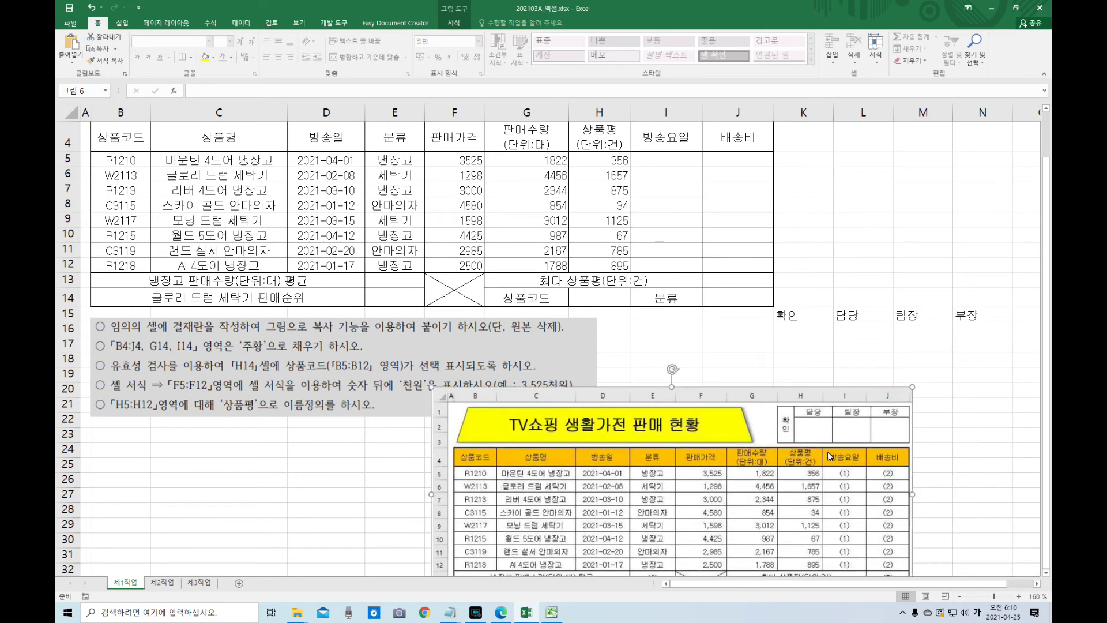
# - Merge and center K15:K16 and set the 확인 label to vertical text (세로 쓰기)
pyautogui.moveTo(815, 323); pyautogui.dragTo(807, 331)
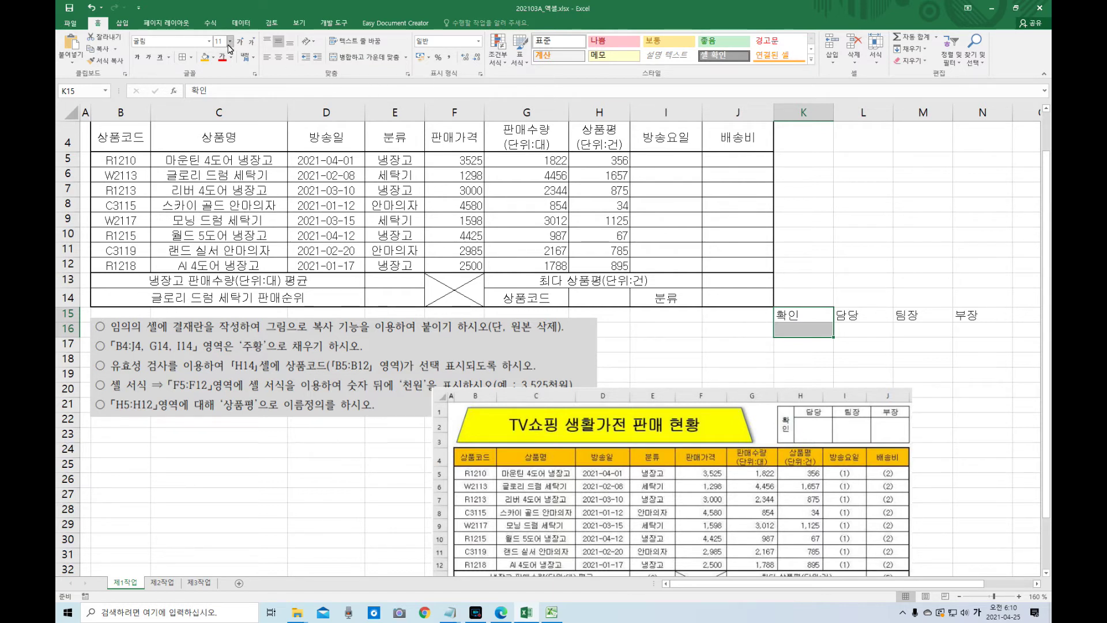
pyautogui.click(364, 60)
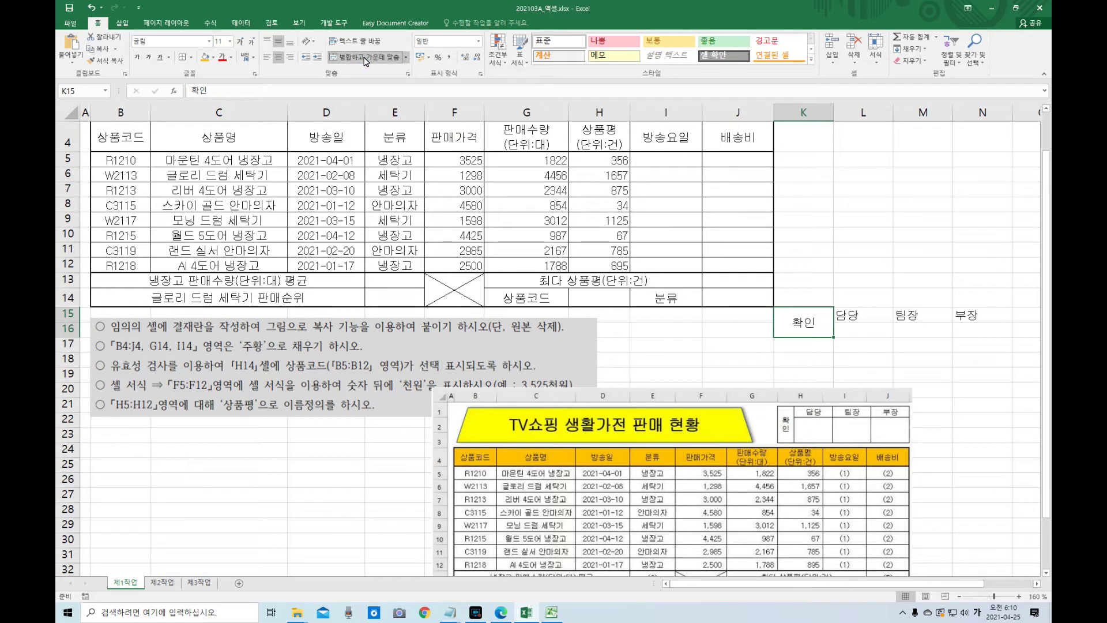
pyautogui.click(316, 45)
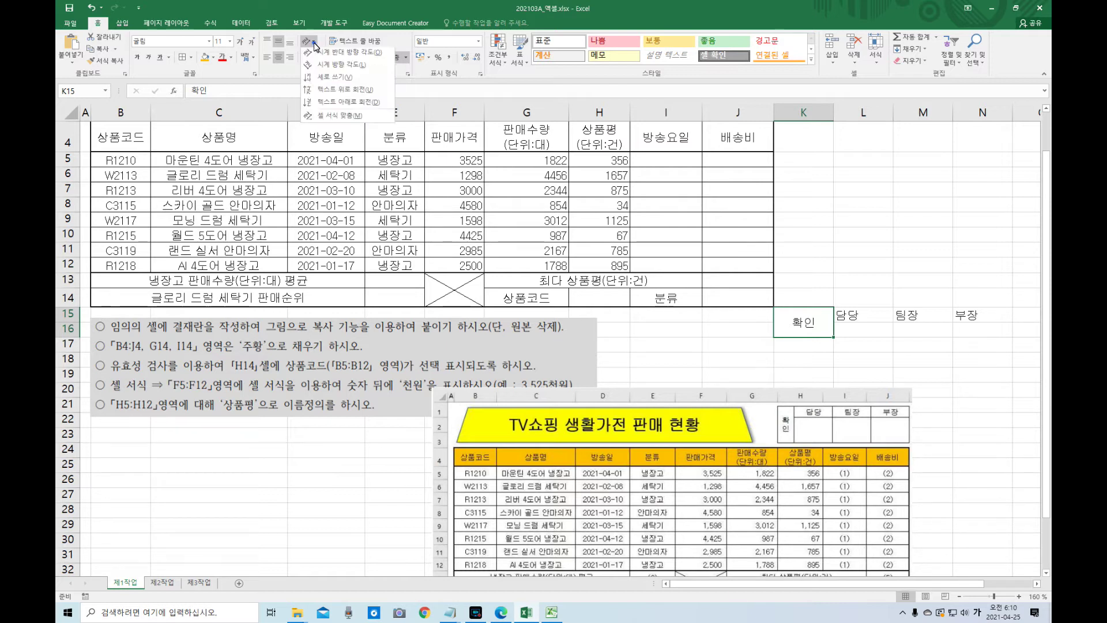
pyautogui.click(327, 83)
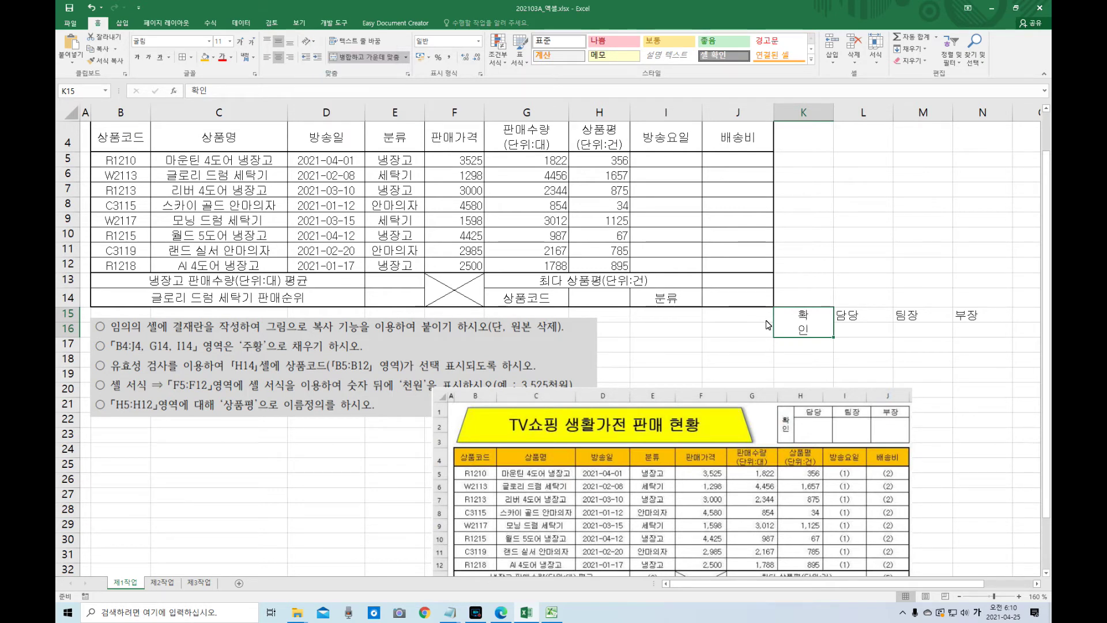
# - Increase the height of row 16 and center the 담당, 팀장 and 부장 labels in L15:N15
pyautogui.moveTo(857, 335); pyautogui.dragTo(913, 344)
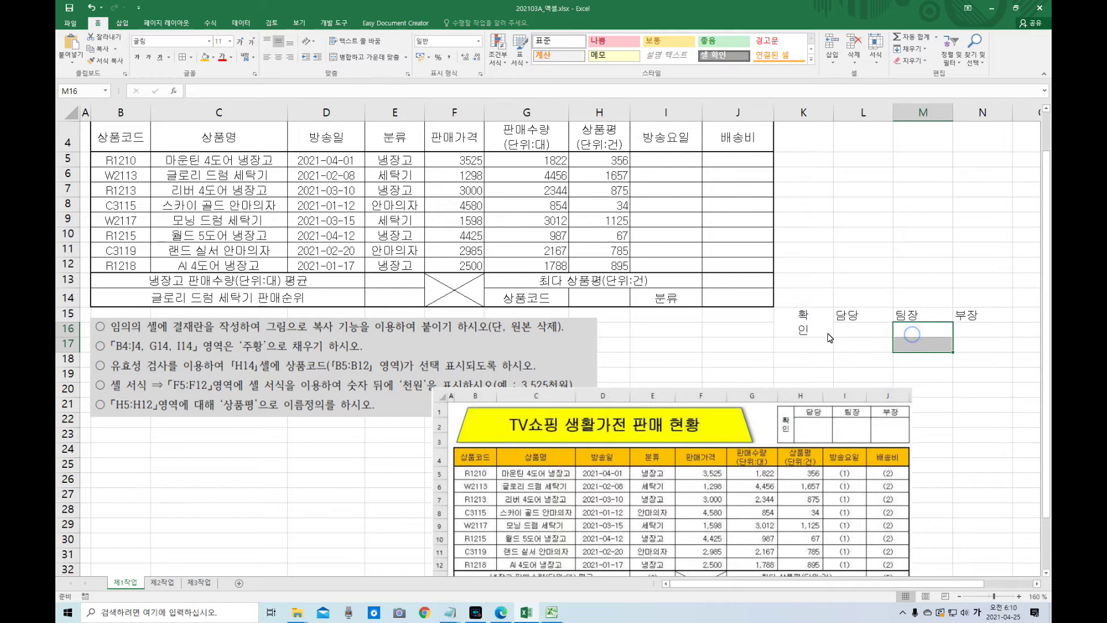
pyautogui.click(829, 338)
pyautogui.moveTo(78, 337); pyautogui.dragTo(78, 352)
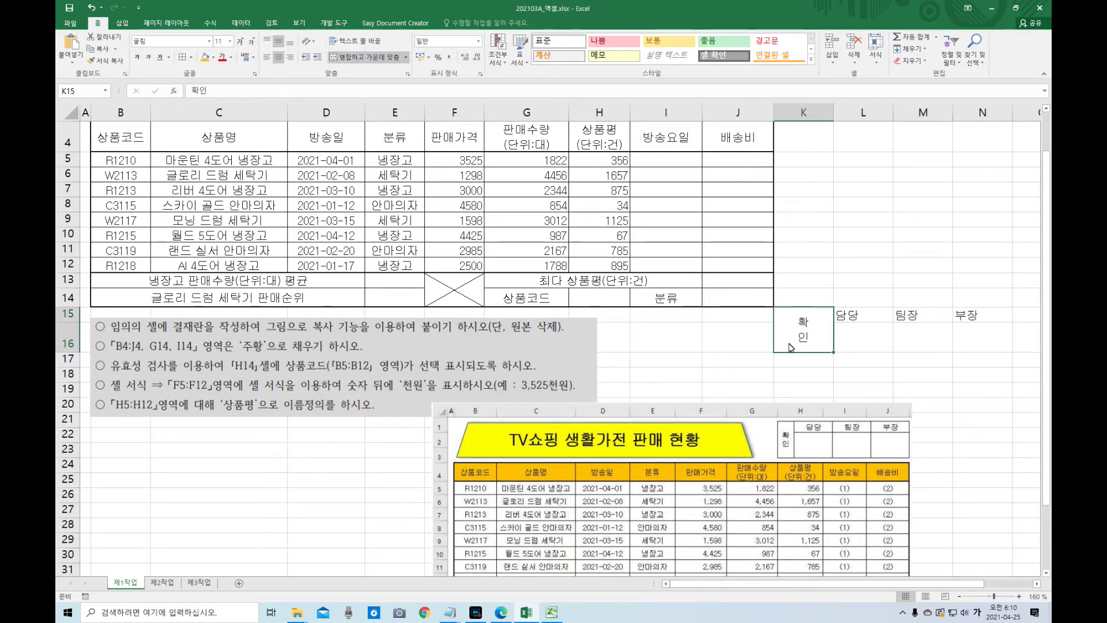
pyautogui.moveTo(885, 320); pyautogui.dragTo(984, 316)
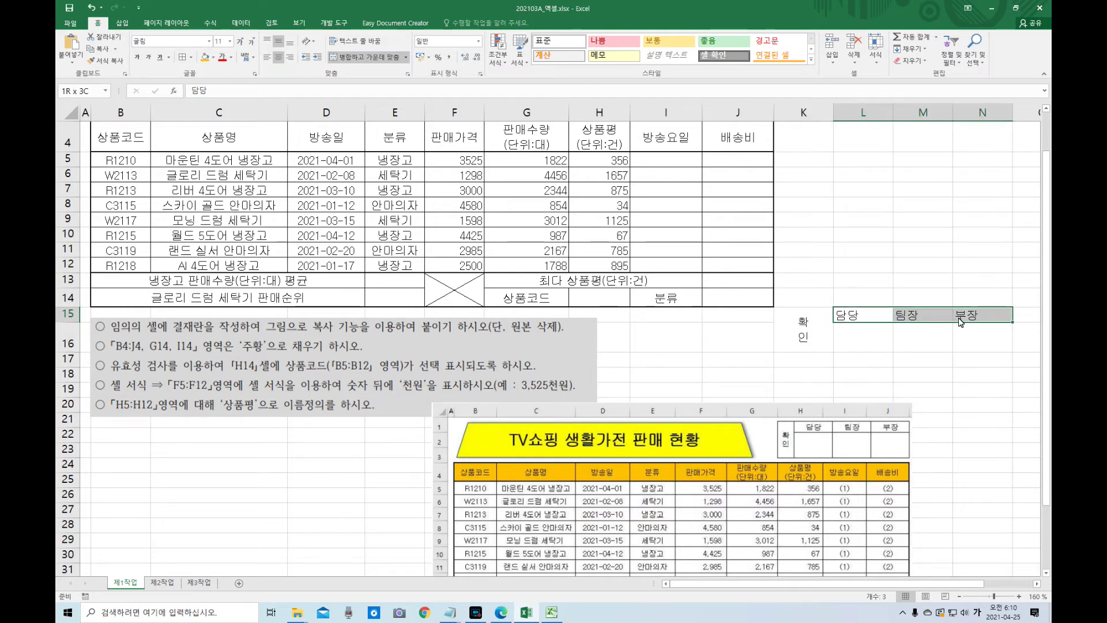
pyautogui.click(278, 57)
# - Apply all borders (모든 테두리) to the approval box K15:N16 and narrow column K
pyautogui.moveTo(822, 339); pyautogui.dragTo(991, 341)
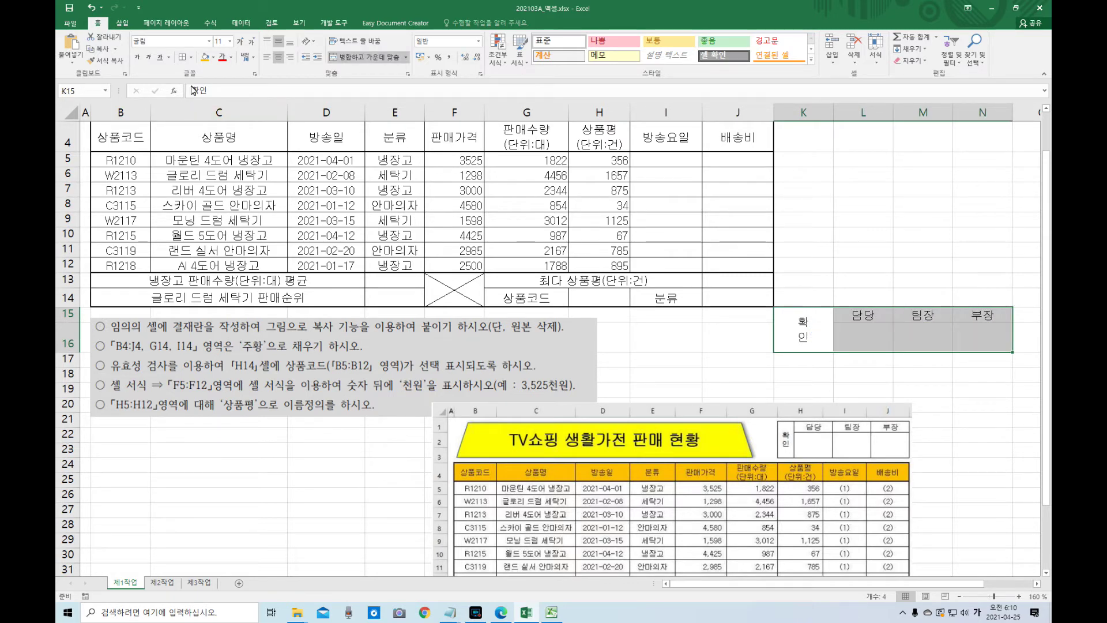
pyautogui.click(183, 58)
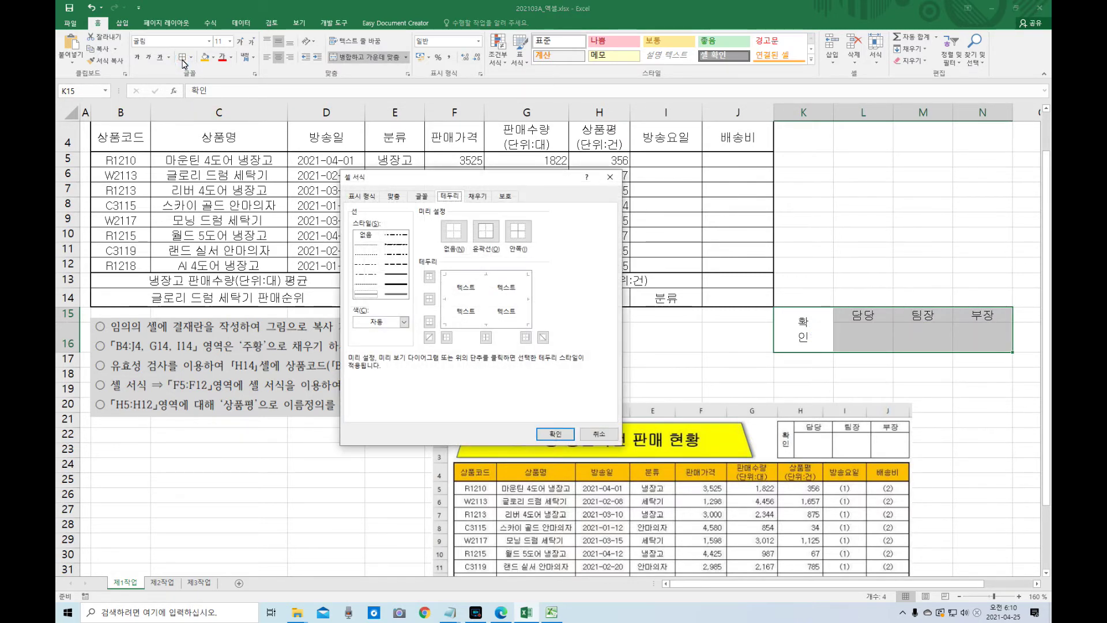
pyautogui.click(554, 433)
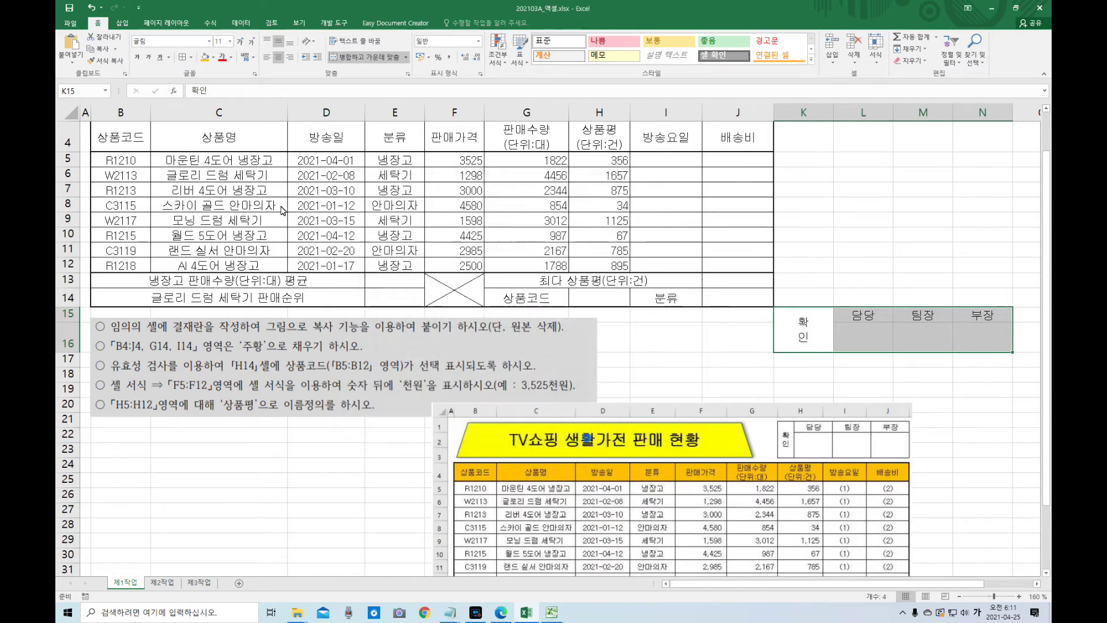
pyautogui.click(191, 58)
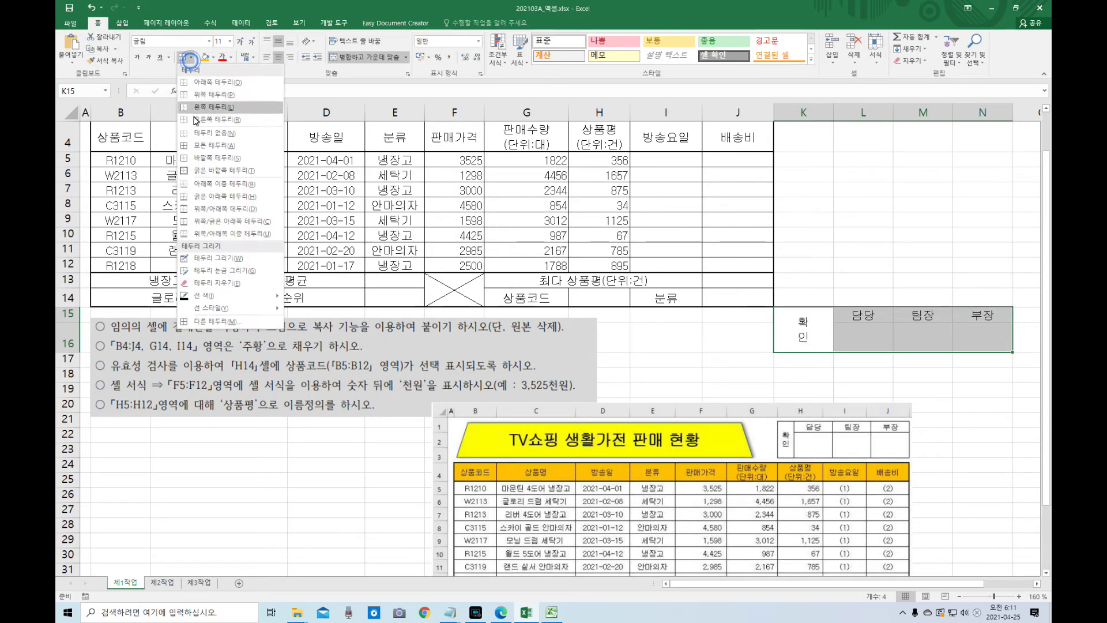
pyautogui.click(203, 147)
pyautogui.moveTo(833, 112); pyautogui.dragTo(801, 112)
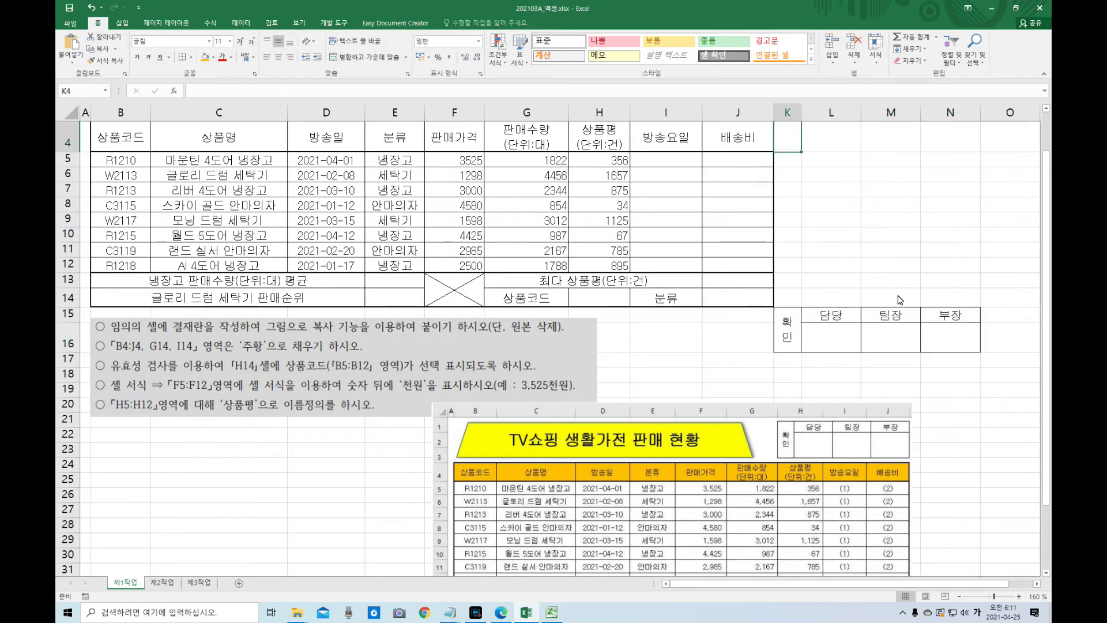
# - Copy the approval box K15:N16 as a picture, using the as-shown-on-screen appearance and the picture format
pyautogui.click(937, 377)
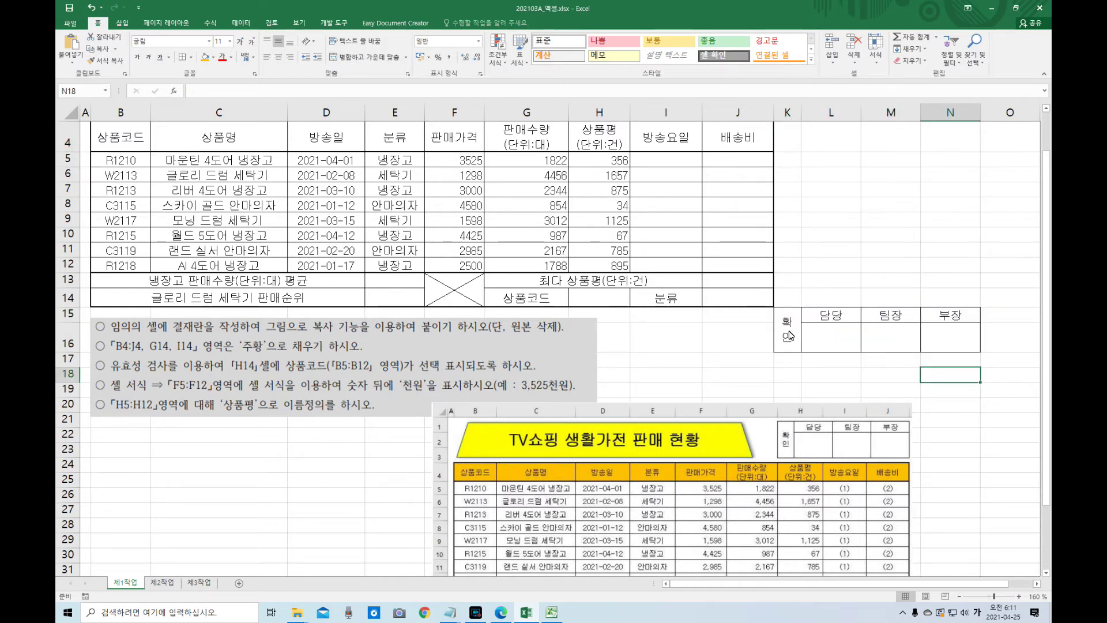
pyautogui.moveTo(789, 335); pyautogui.dragTo(941, 337)
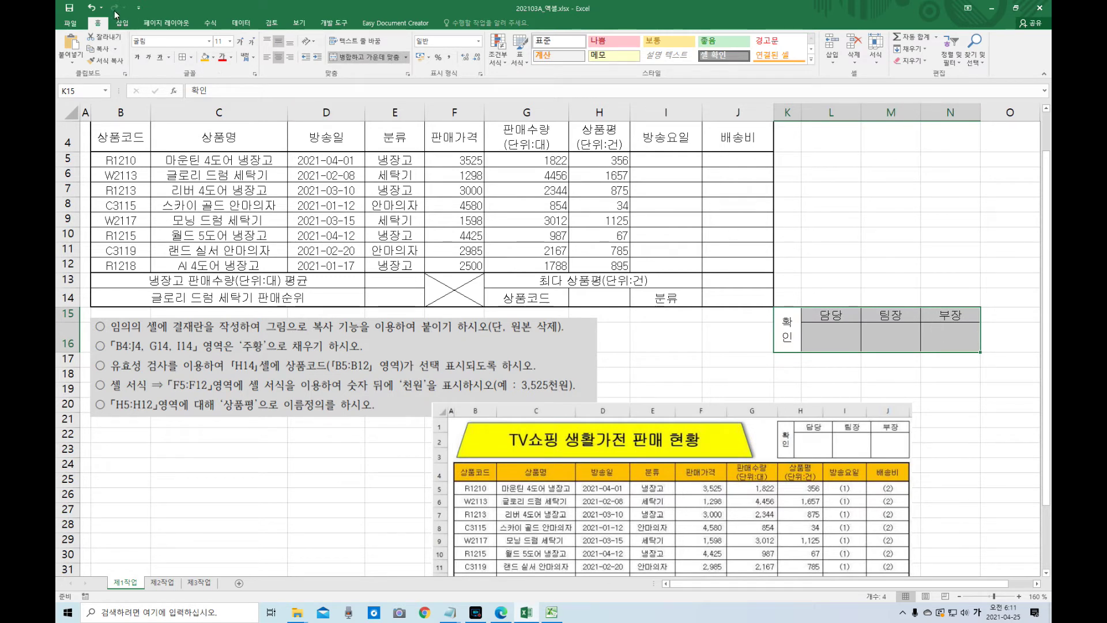
pyautogui.click(117, 53)
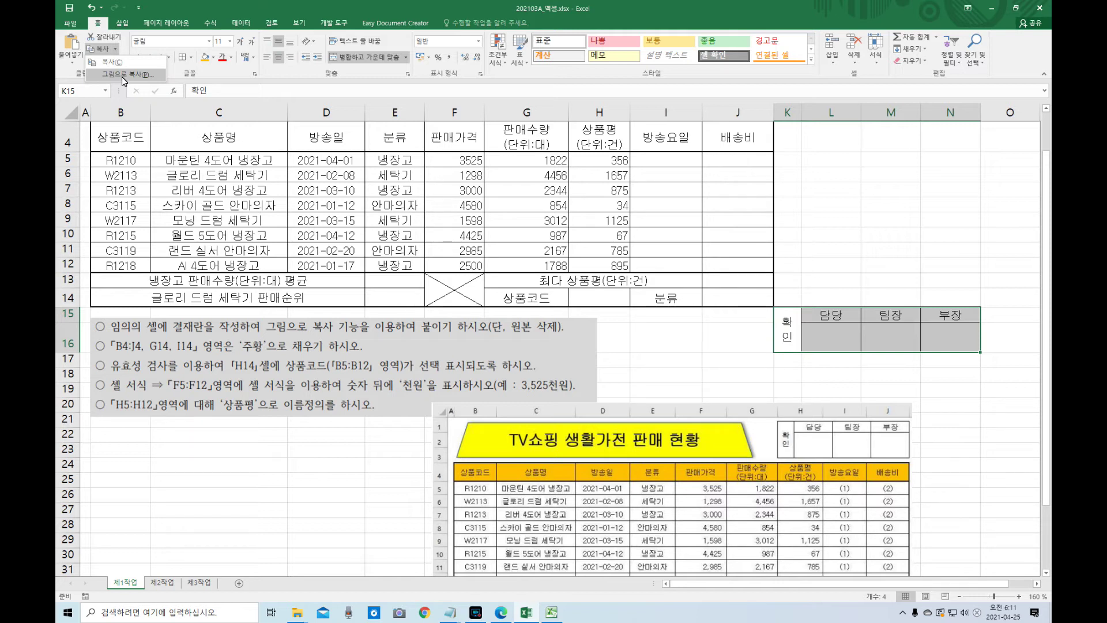
pyautogui.click(123, 75)
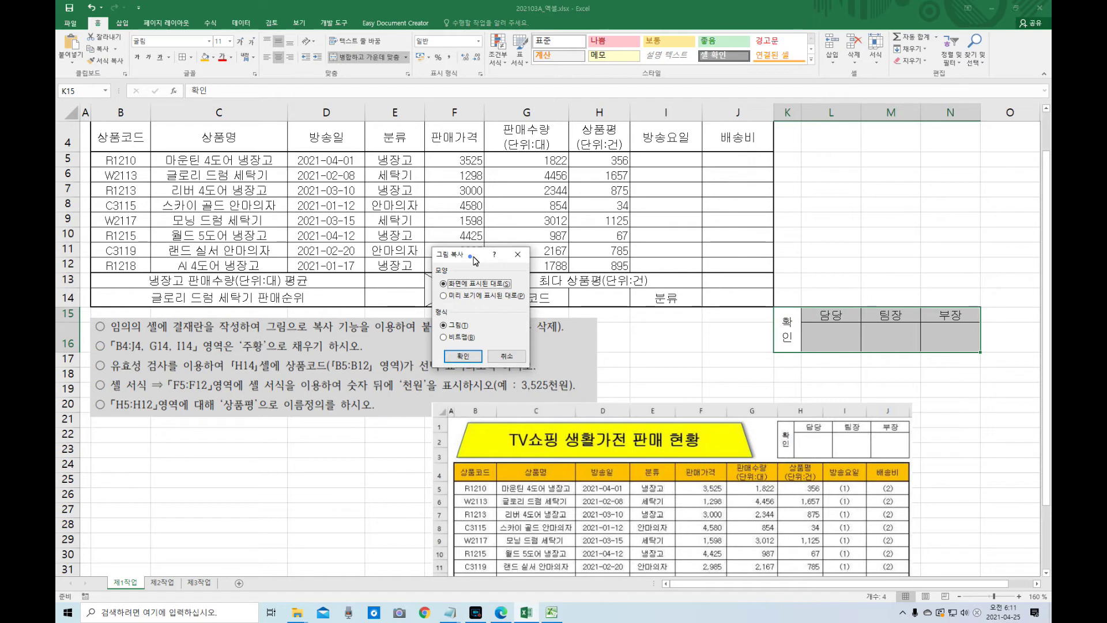
pyautogui.moveTo(471, 257); pyautogui.dragTo(695, 282)
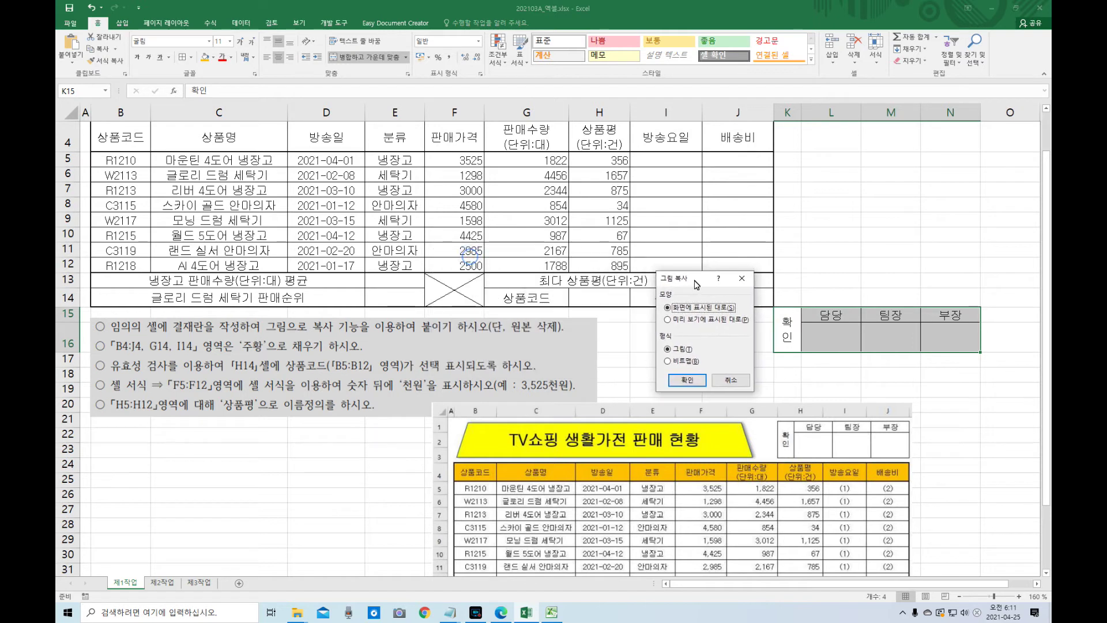
pyautogui.click(695, 380)
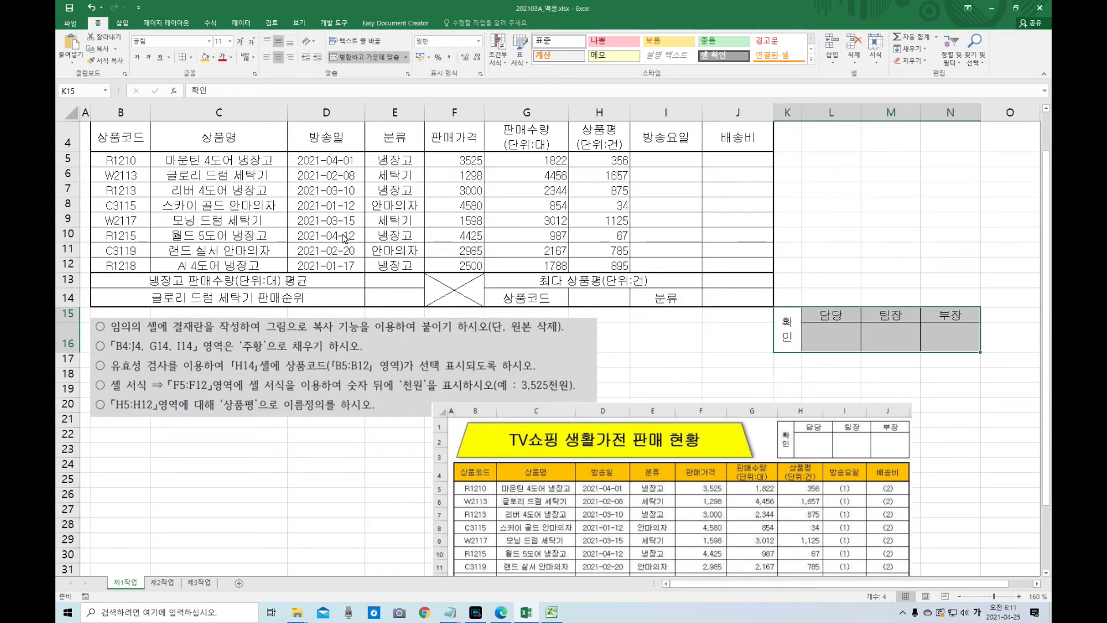
# - Paste the approval box picture and move it beside the title trapezoid, above columns H to J of the table
pyautogui.click(73, 47)
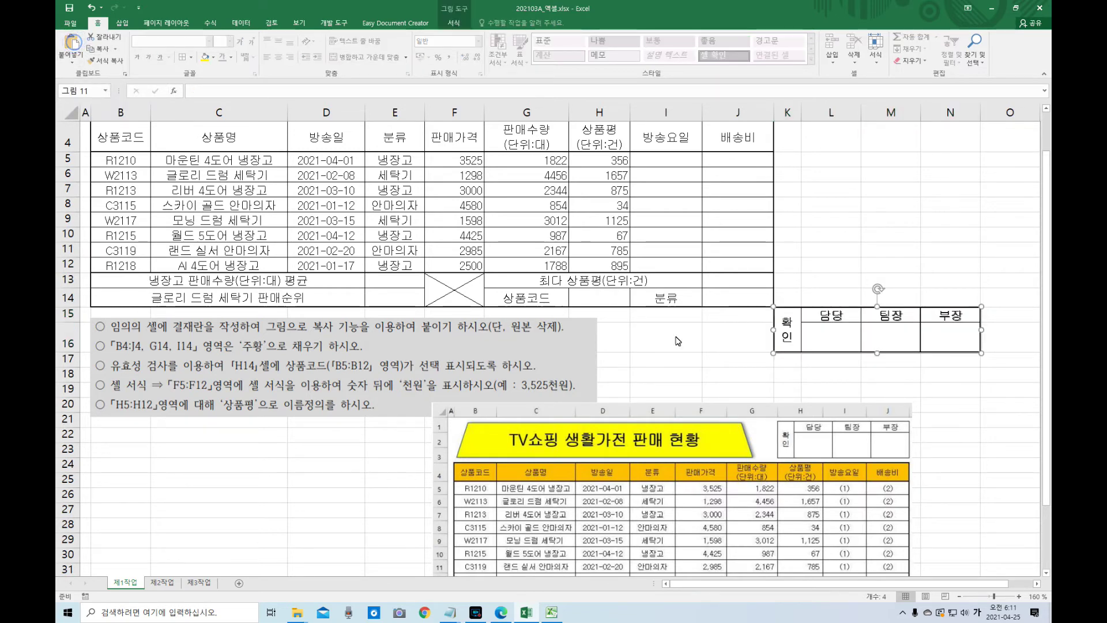
pyautogui.scroll(1, 697, 361)
pyautogui.moveTo(811, 401); pyautogui.dragTo(601, 147)
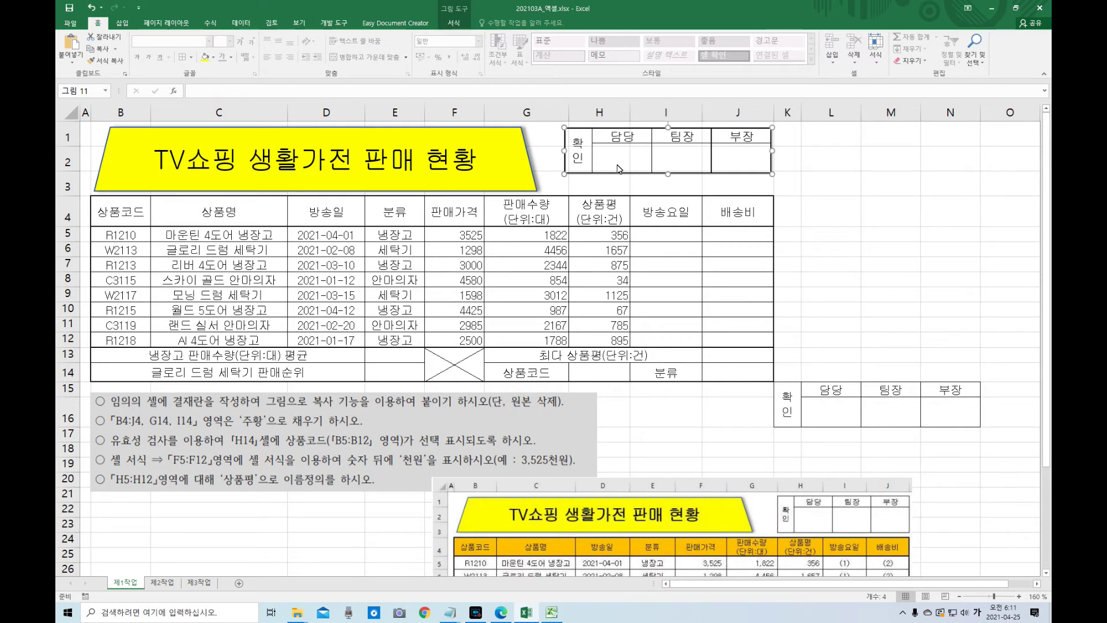
# - Narrow the approval box picture slightly and make it taller to fill the space above table columns H to J
pyautogui.moveTo(641, 150); pyautogui.dragTo(642, 153)
pyautogui.moveTo(565, 154); pyautogui.dragTo(574, 154)
pyautogui.moveTo(673, 177); pyautogui.dragTo(673, 186)
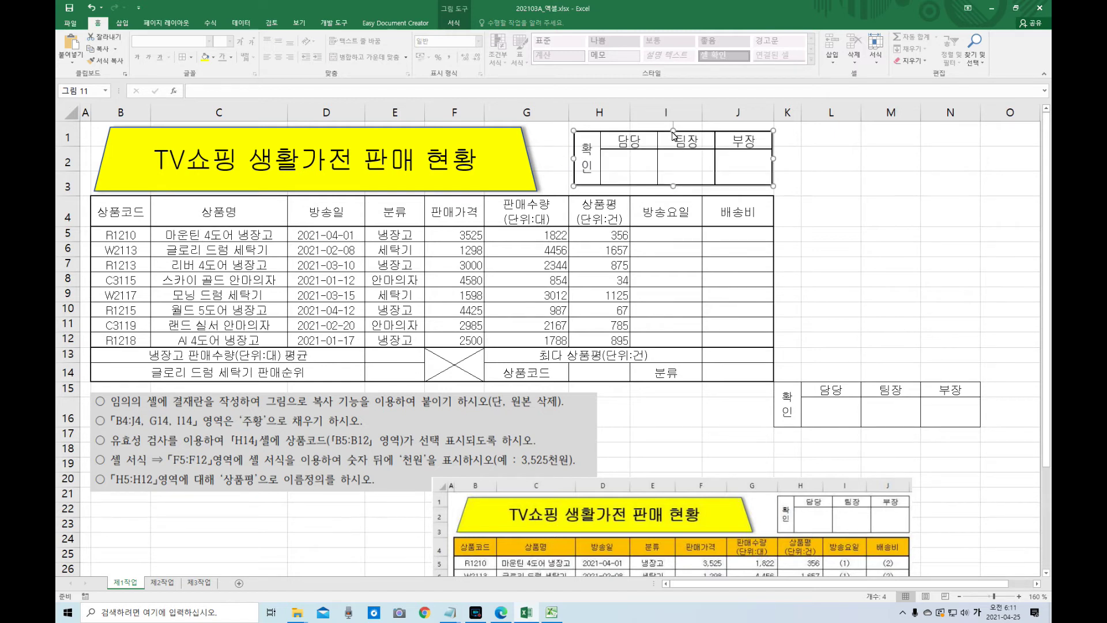
# - Widen column H and stretch the approval box picture to the table's outer edge and the title shape's height
pyautogui.moveTo(630, 113); pyautogui.dragTo(647, 113)
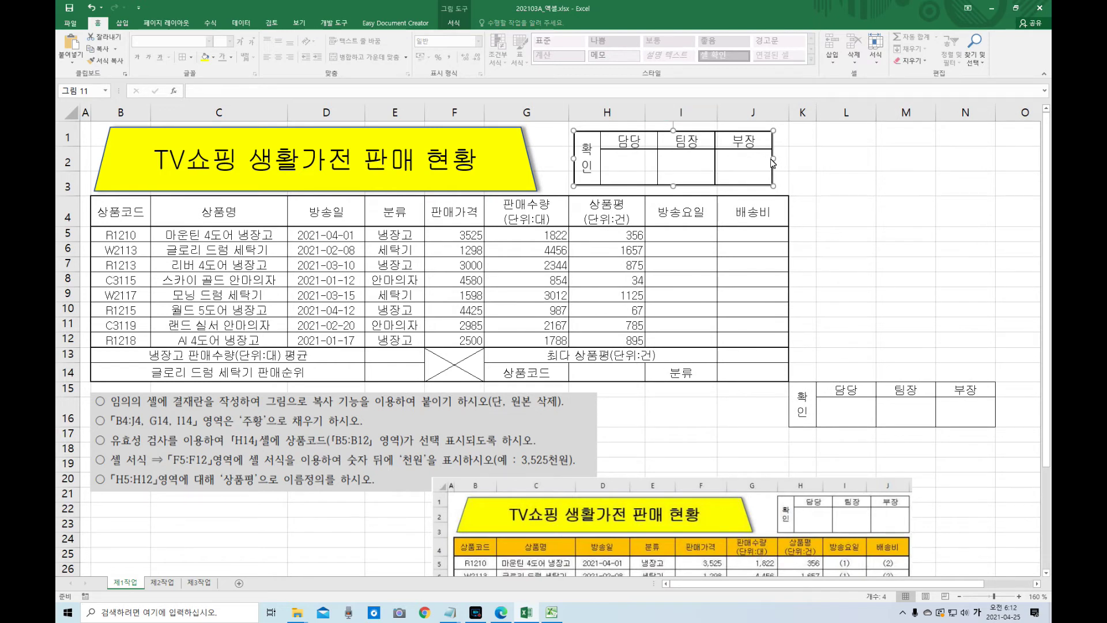
pyautogui.moveTo(773, 159); pyautogui.dragTo(787, 158)
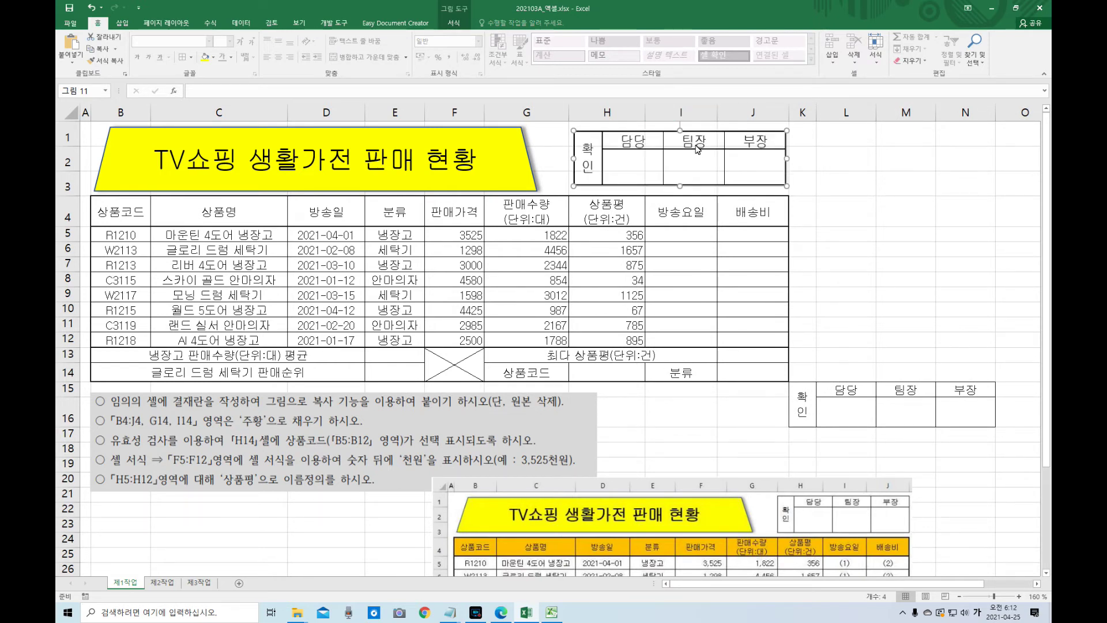
pyautogui.moveTo(679, 131); pyautogui.dragTo(680, 126)
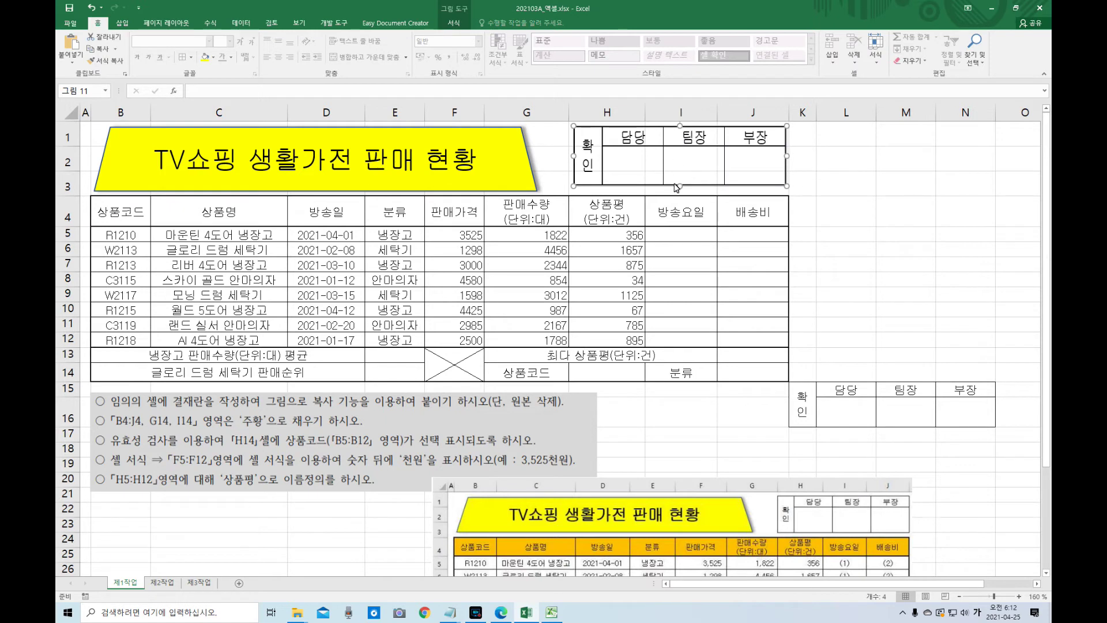
pyautogui.moveTo(680, 187); pyautogui.dragTo(680, 190)
pyautogui.click(849, 281)
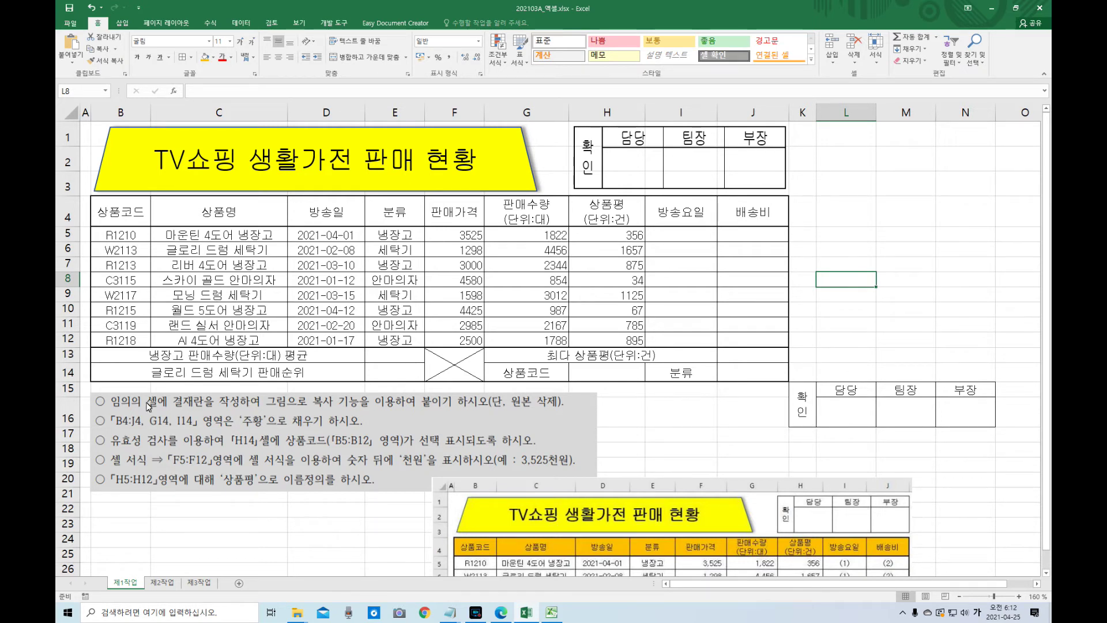
# - Delete rows 15 and 16 to remove the original approval box
pyautogui.moveTo(71, 392); pyautogui.dragTo(73, 419)
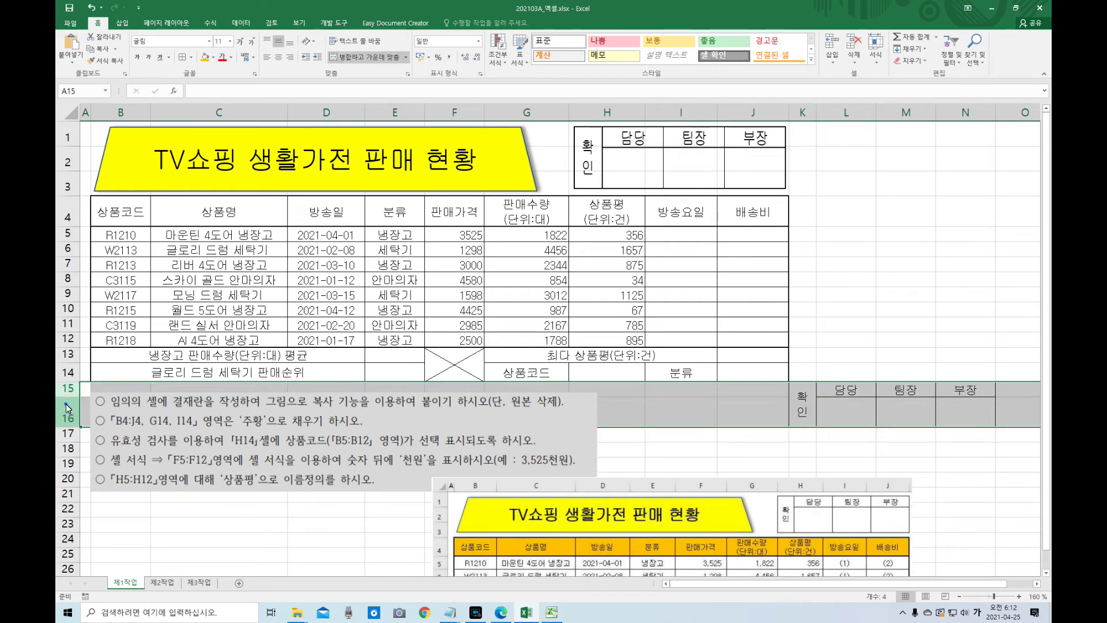
pyautogui.rightClick(66, 405)
pyautogui.click(105, 492)
# - Rearrange the instructions image and the reference table image side by side directly below the table
pyautogui.moveTo(558, 544); pyautogui.dragTo(698, 453)
pyautogui.moveTo(581, 384); pyautogui.dragTo(686, 432)
pyautogui.moveTo(735, 480); pyautogui.dragTo(647, 436)
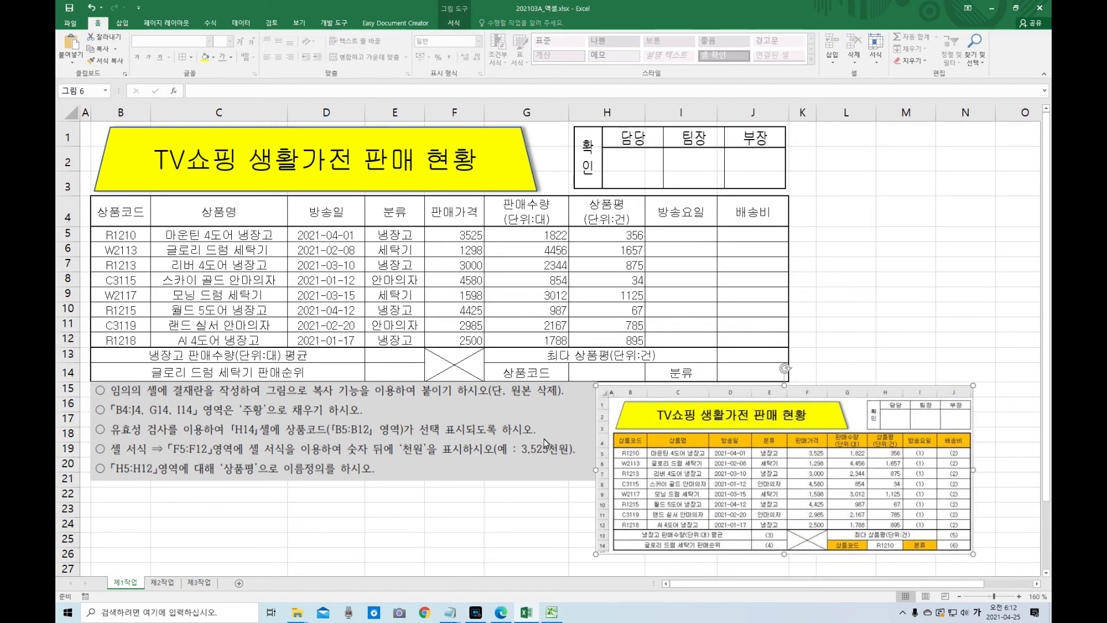
# - Fill the header cells B4:J4 with the standard orange color (주황)
pyautogui.click(1019, 596)
pyautogui.click(1019, 596)
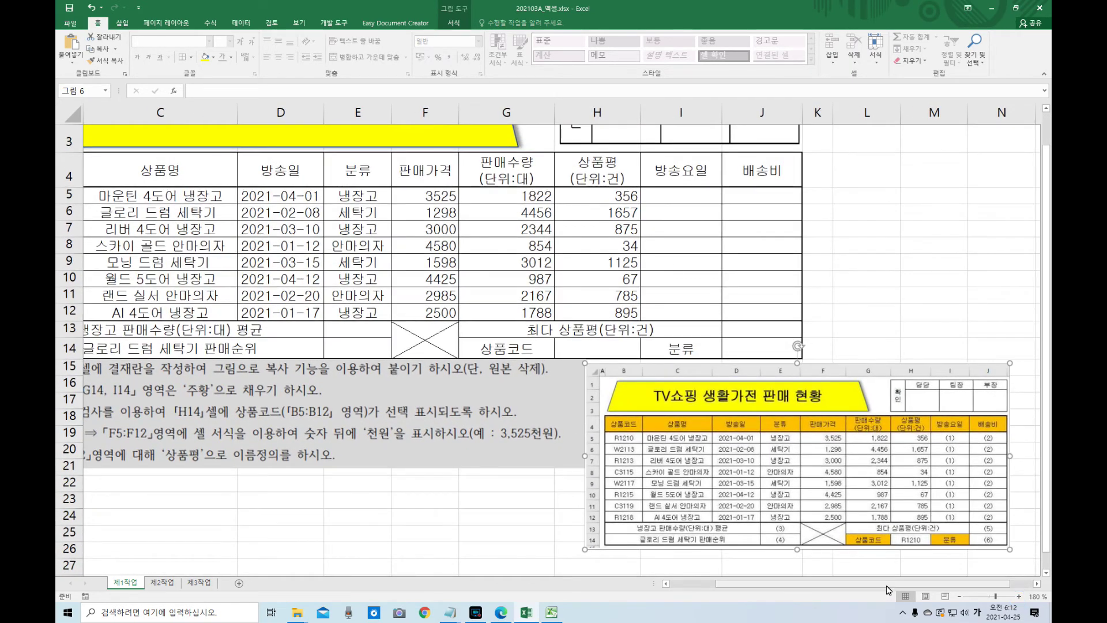
pyautogui.hscroll(-2, 749, 531)
pyautogui.scroll(1, 734, 516)
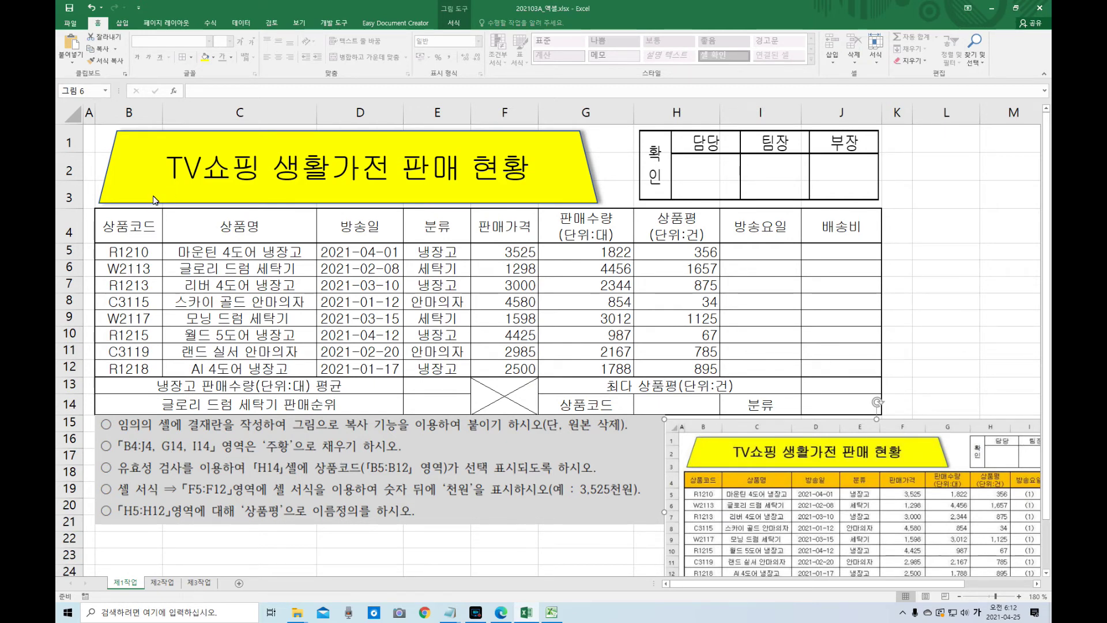
pyautogui.moveTo(149, 225); pyautogui.dragTo(831, 240)
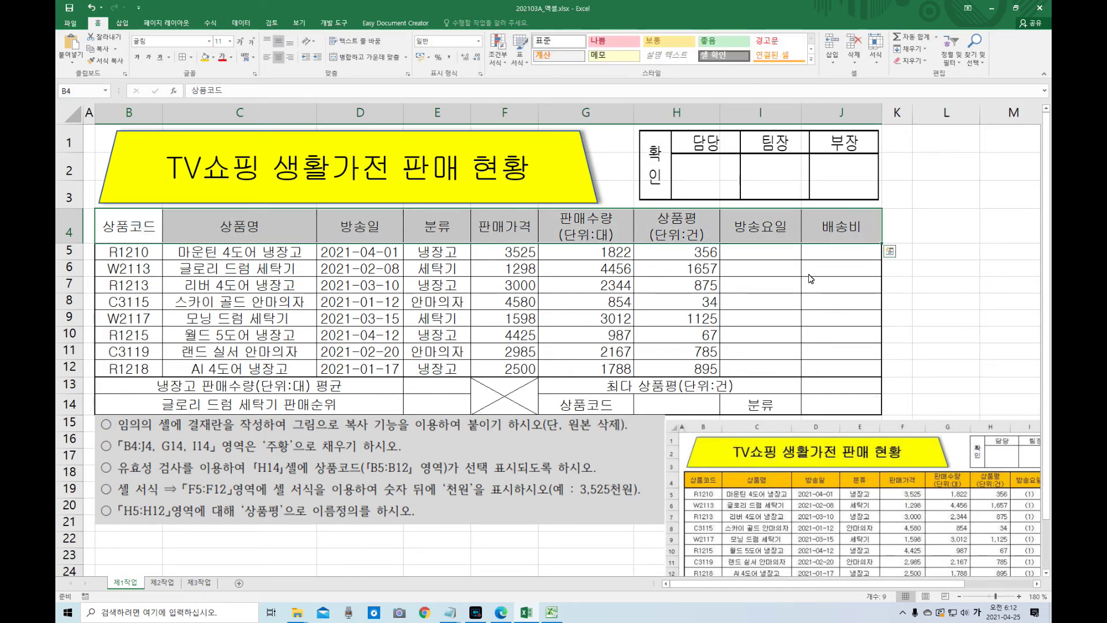
pyautogui.keyDown('ctrl'); pyautogui.click(606, 413); pyautogui.keyUp('ctrl')
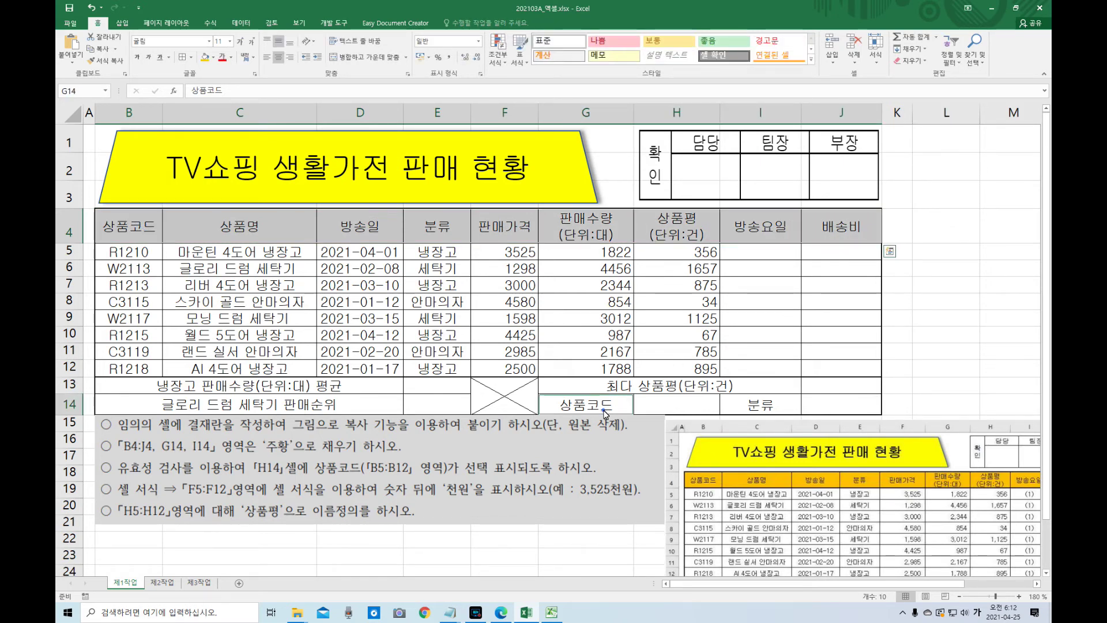
pyautogui.keyDown('ctrl'); pyautogui.click(767, 410); pyautogui.keyUp('ctrl')
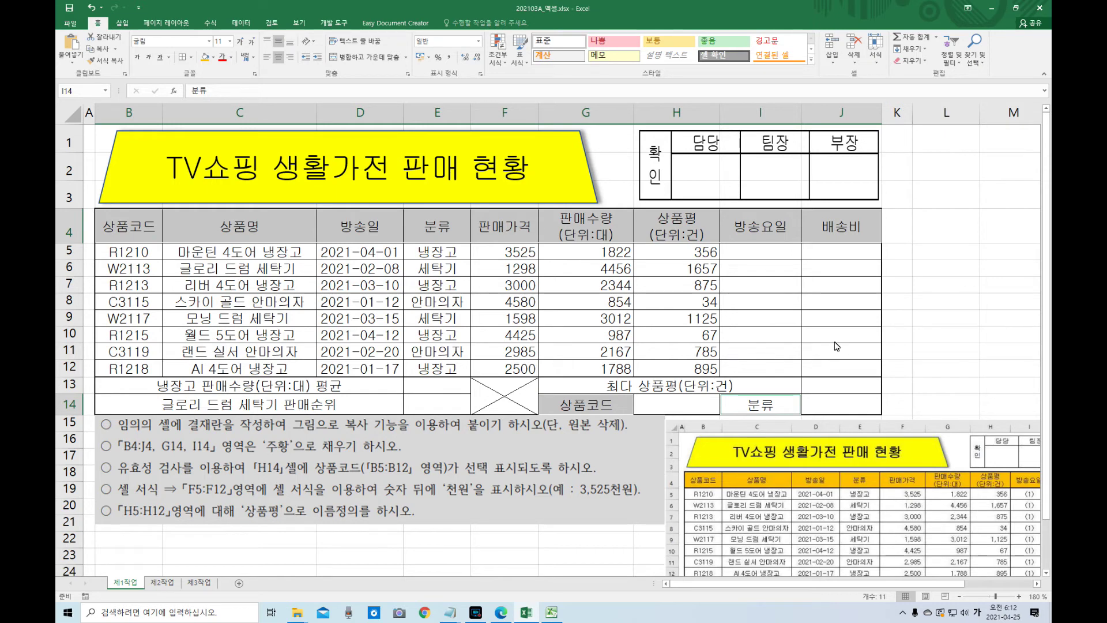
pyautogui.moveTo(137, 229); pyautogui.dragTo(822, 233)
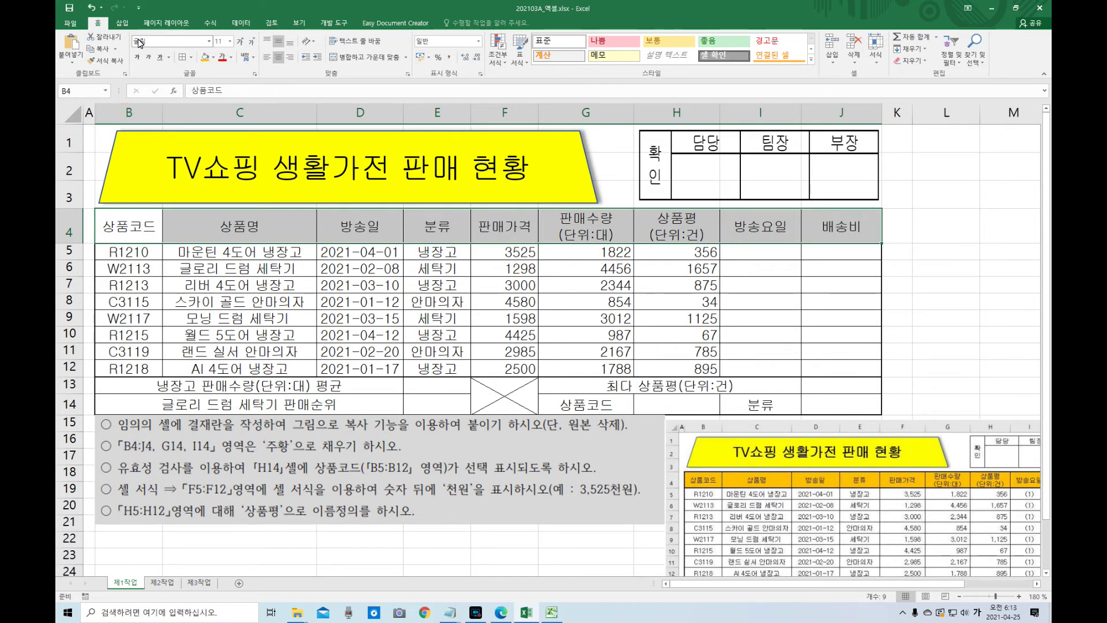
pyautogui.click(214, 60)
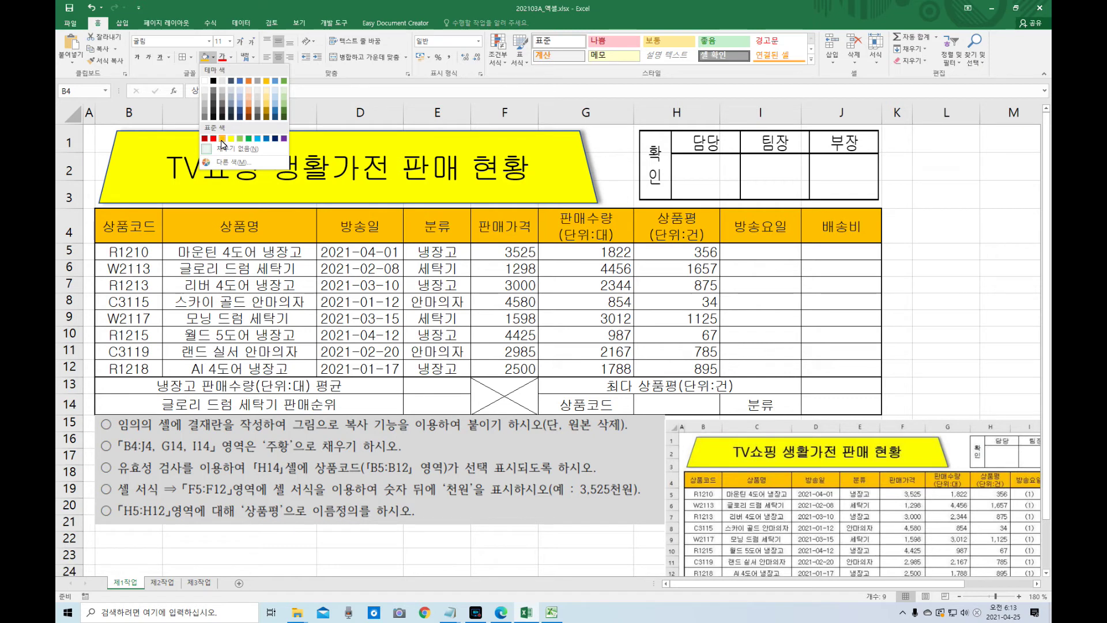
pyautogui.click(221, 140)
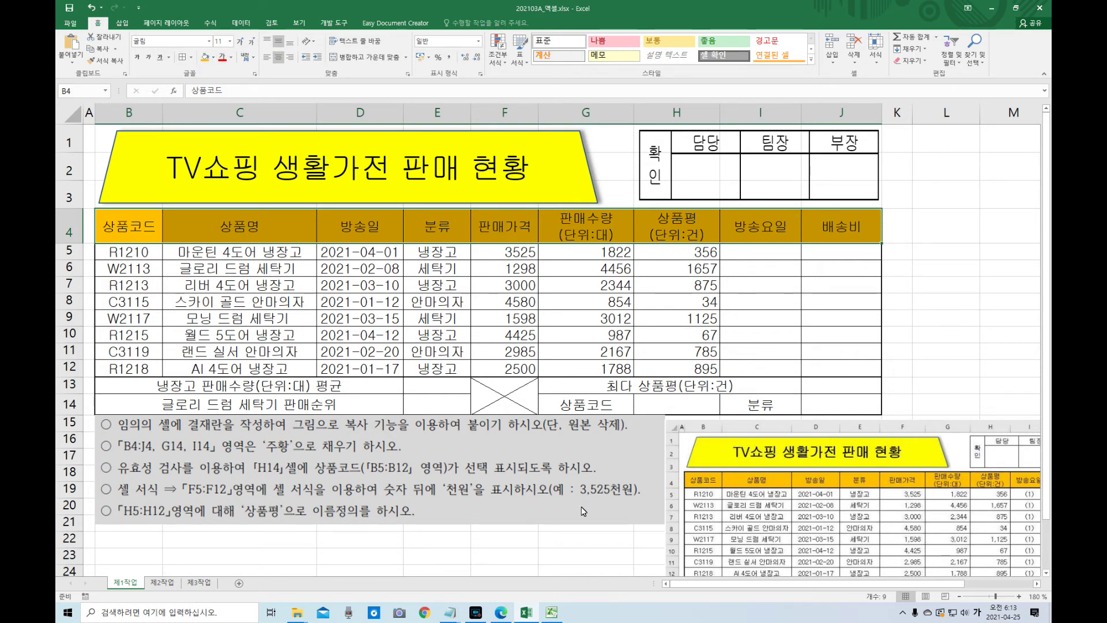
# - Fill the label cells G14 (상품코드) and I14 (분류) with orange, keeping the reference image clear of the instructions
pyautogui.moveTo(772, 519); pyautogui.dragTo(683, 443)
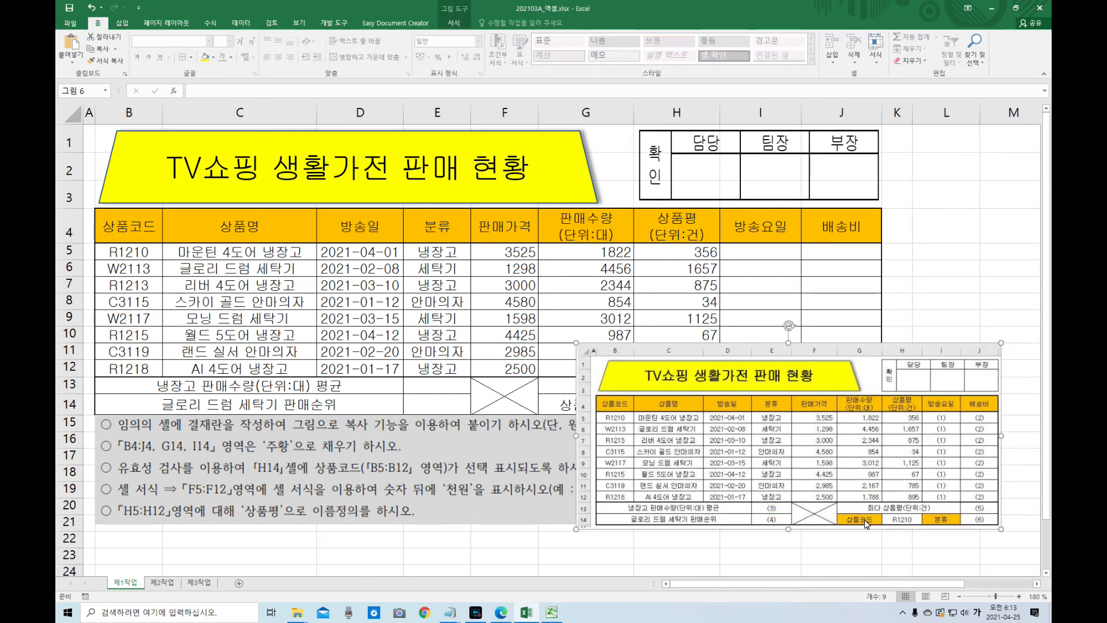
pyautogui.moveTo(880, 477); pyautogui.dragTo(916, 576)
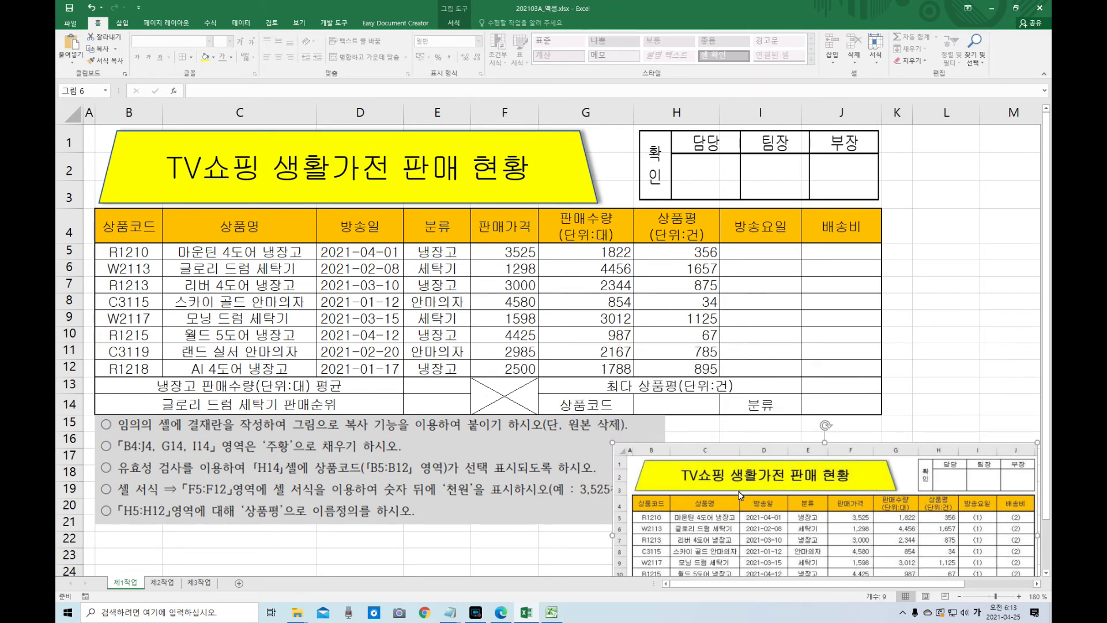
pyautogui.click(602, 407)
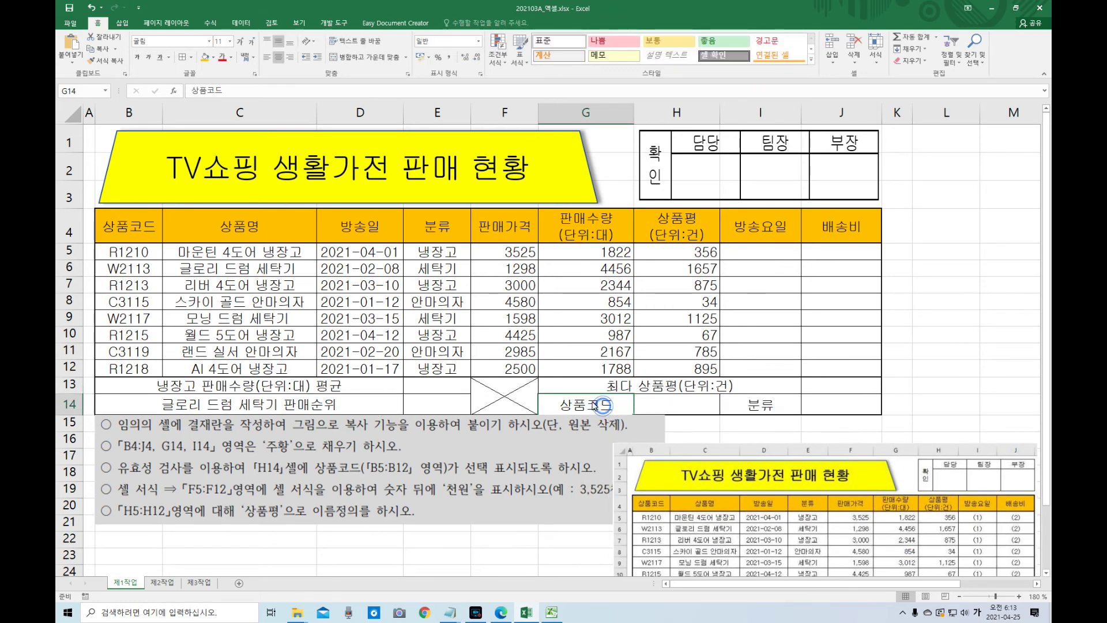
pyautogui.click(205, 57)
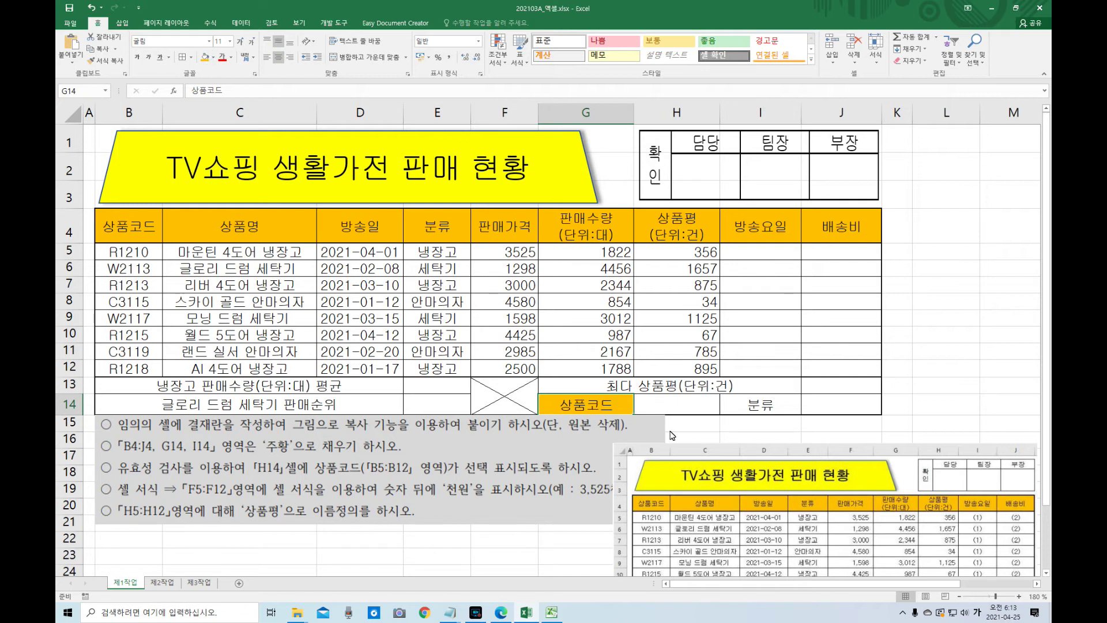
pyautogui.click(764, 411)
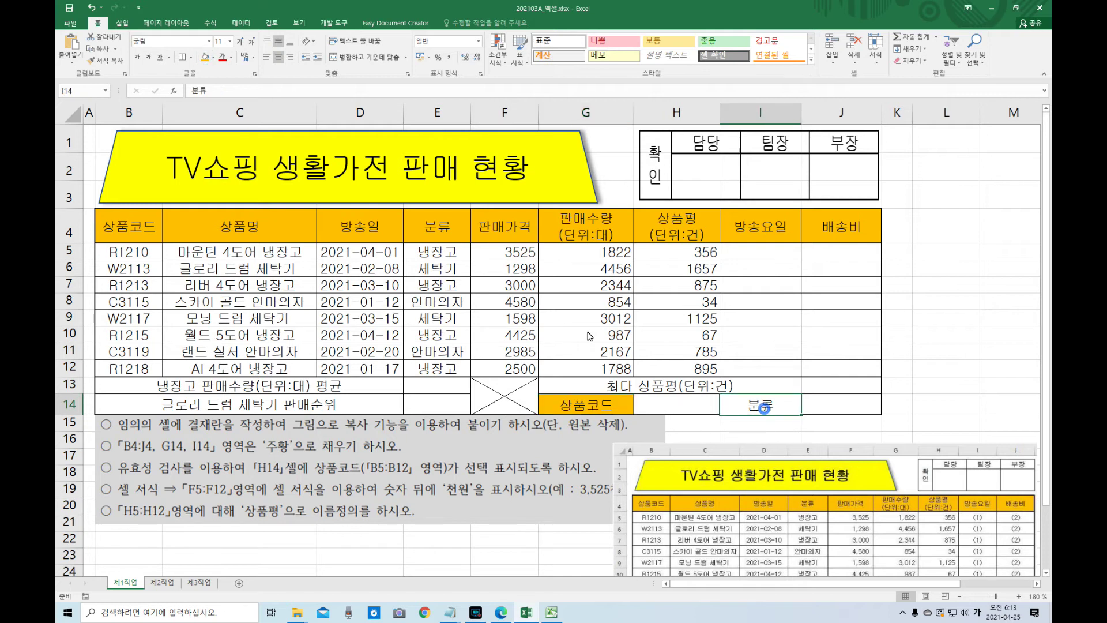
pyautogui.click(205, 57)
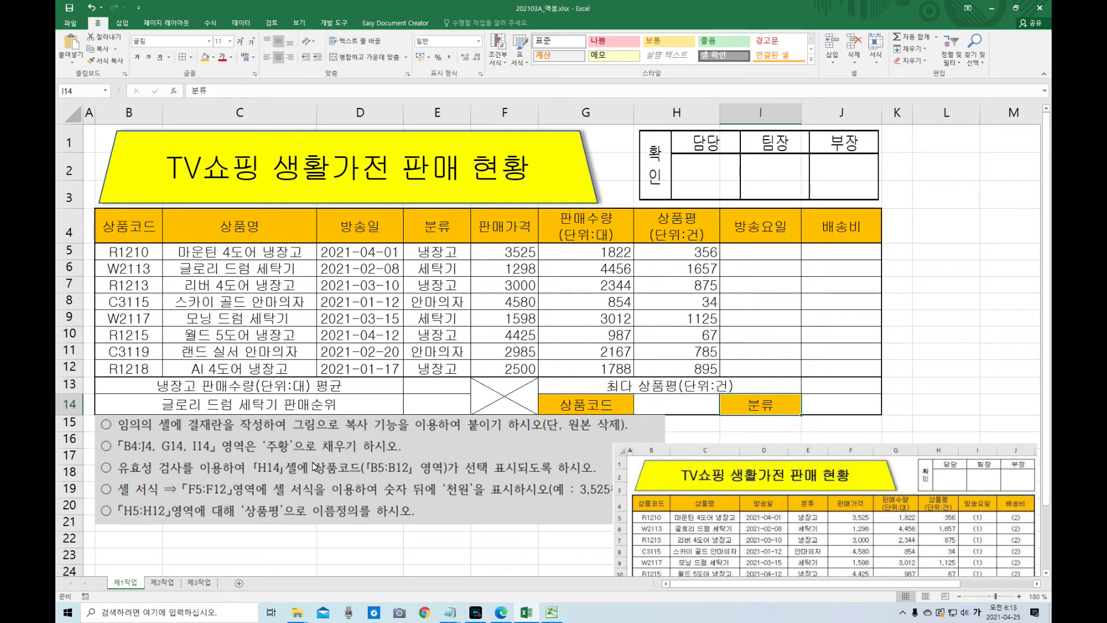
pyautogui.moveTo(688, 509); pyautogui.dragTo(640, 429)
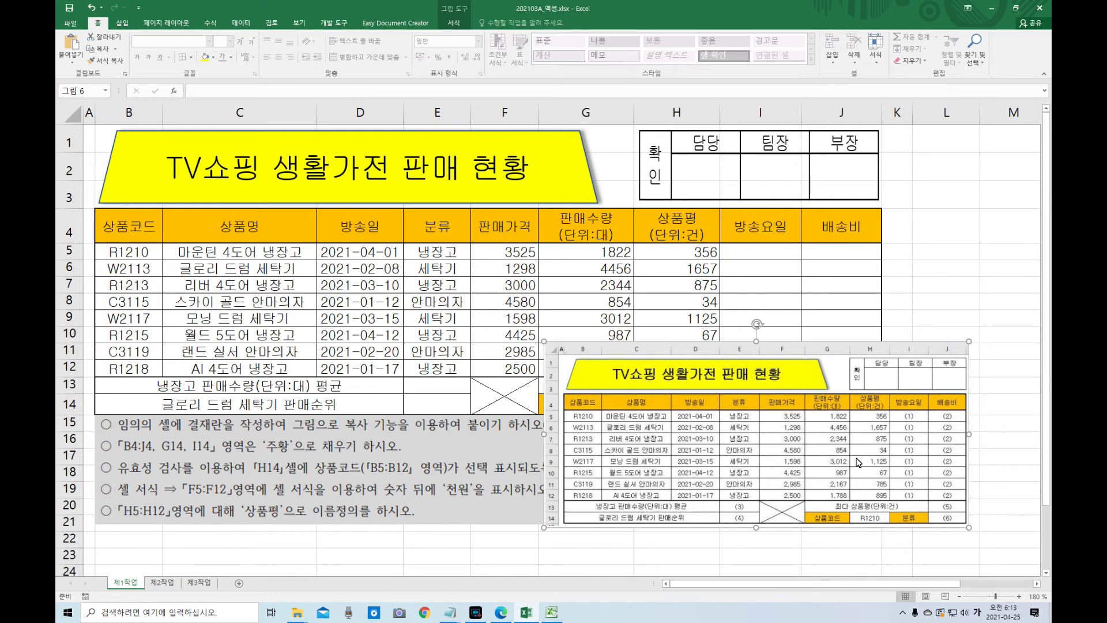
pyautogui.moveTo(858, 461); pyautogui.dragTo(980, 539)
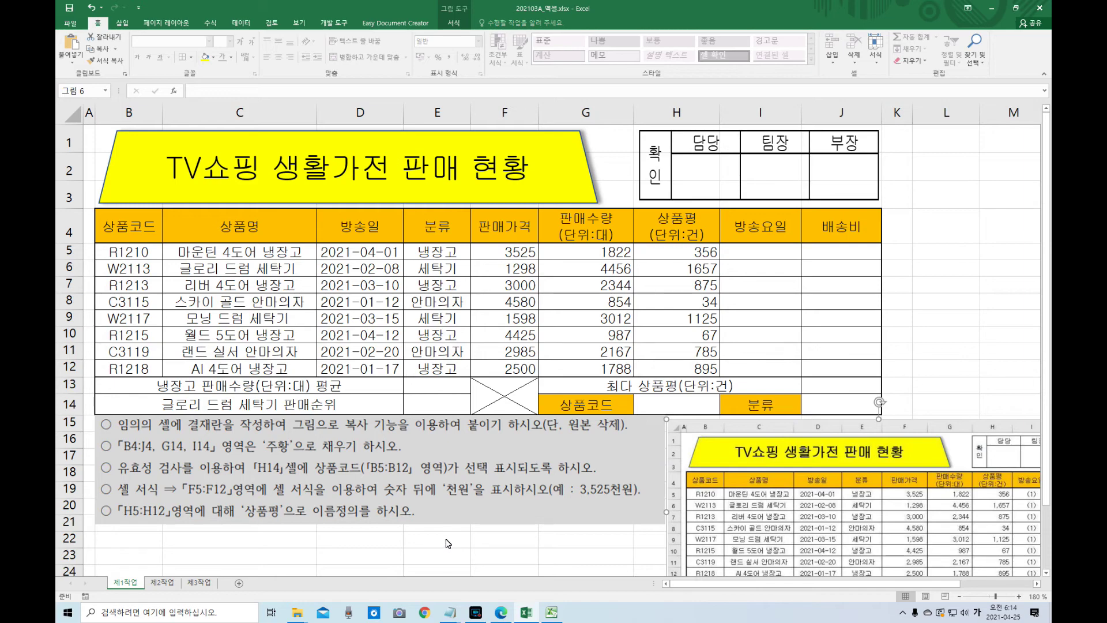
# - Open data validation for cell H14 and set its allowed values to a list (목록)
pyautogui.click(88, 135)
pyautogui.click(1019, 597)
pyautogui.click(1019, 597)
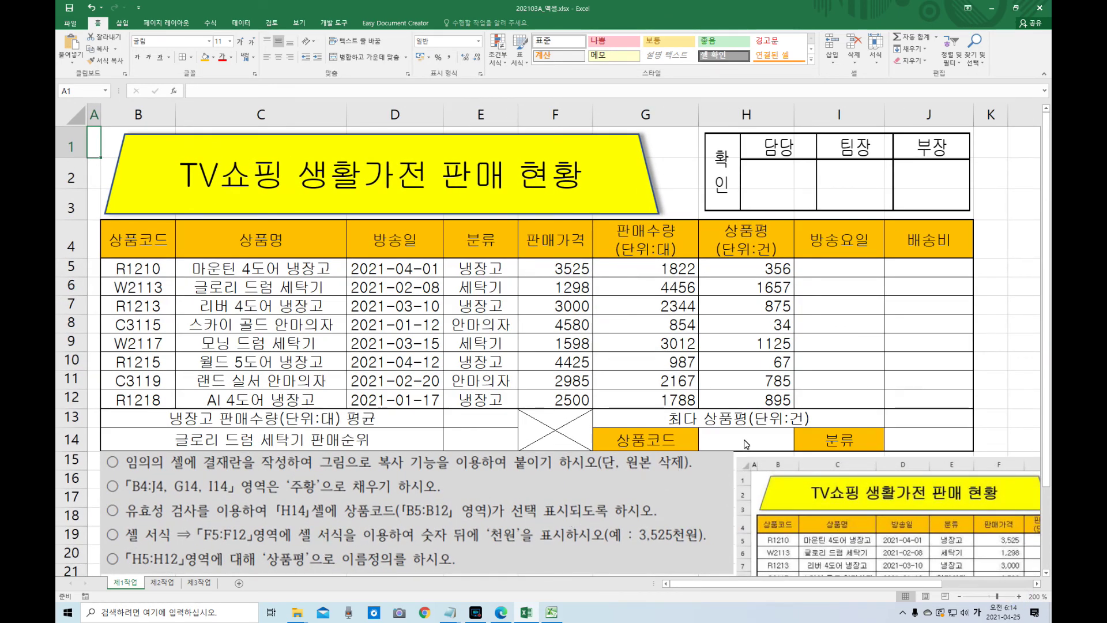
pyautogui.click(746, 441)
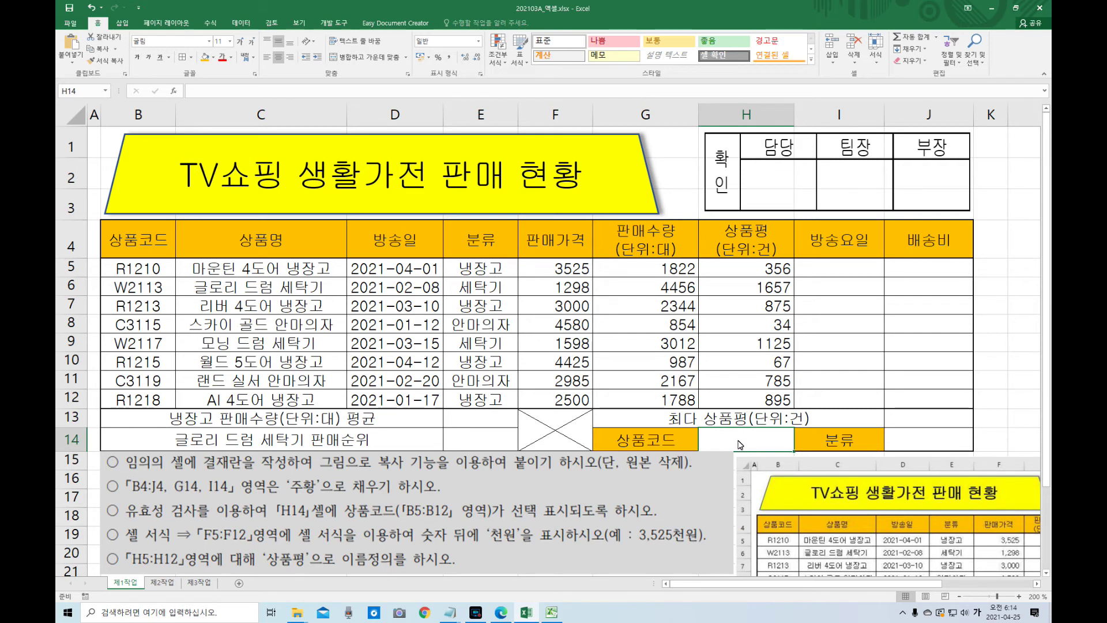
pyautogui.click(249, 27)
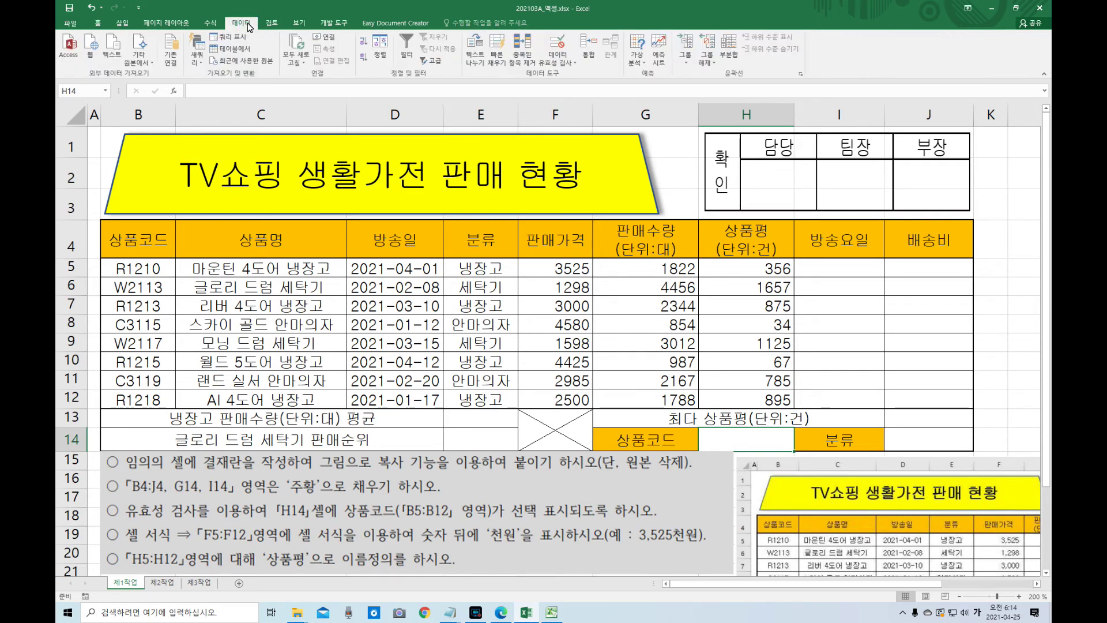
pyautogui.click(569, 42)
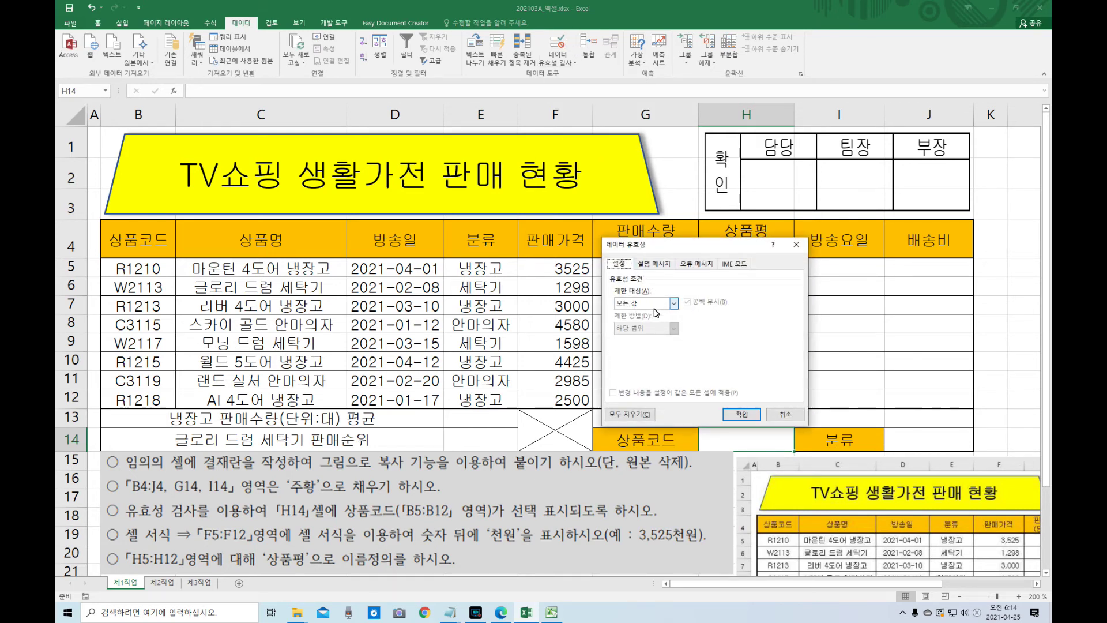
pyautogui.click(673, 303)
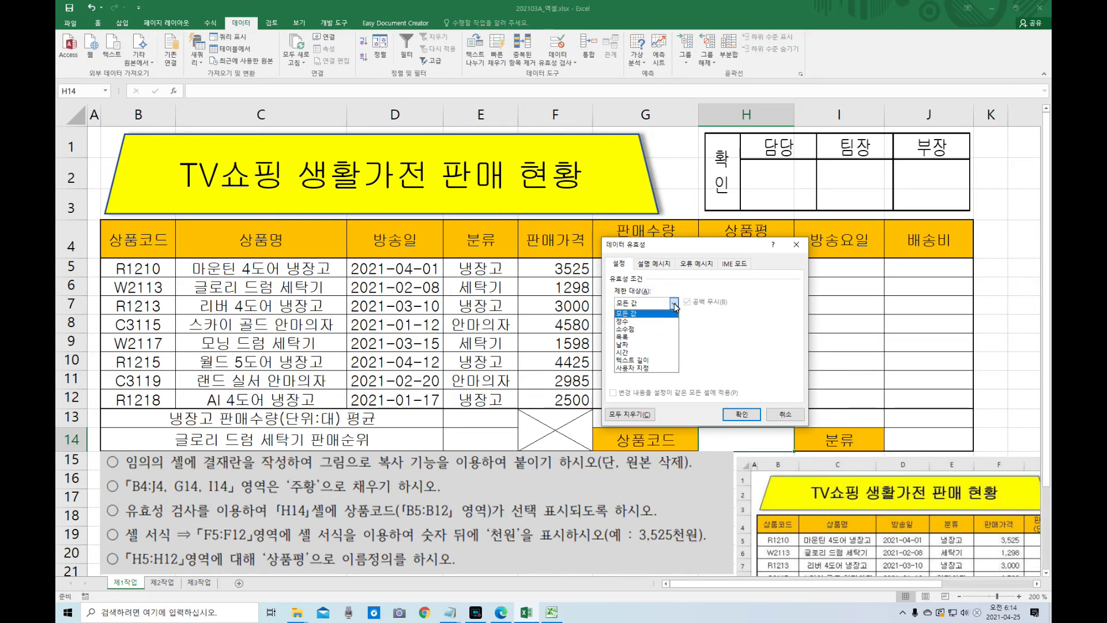
pyautogui.click(660, 337)
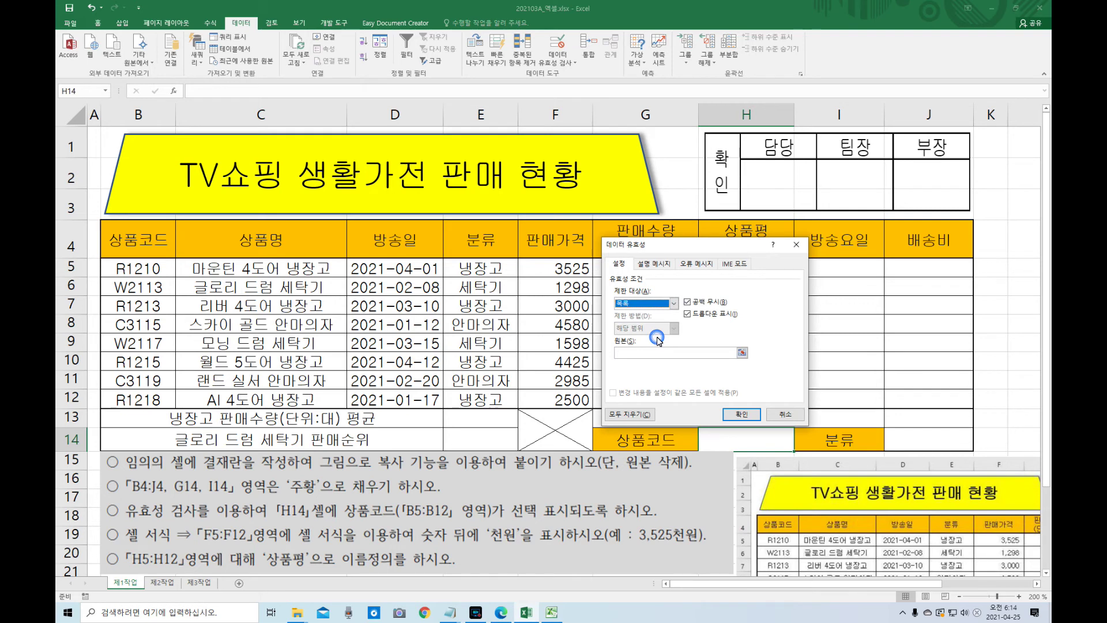
pyautogui.click(674, 305)
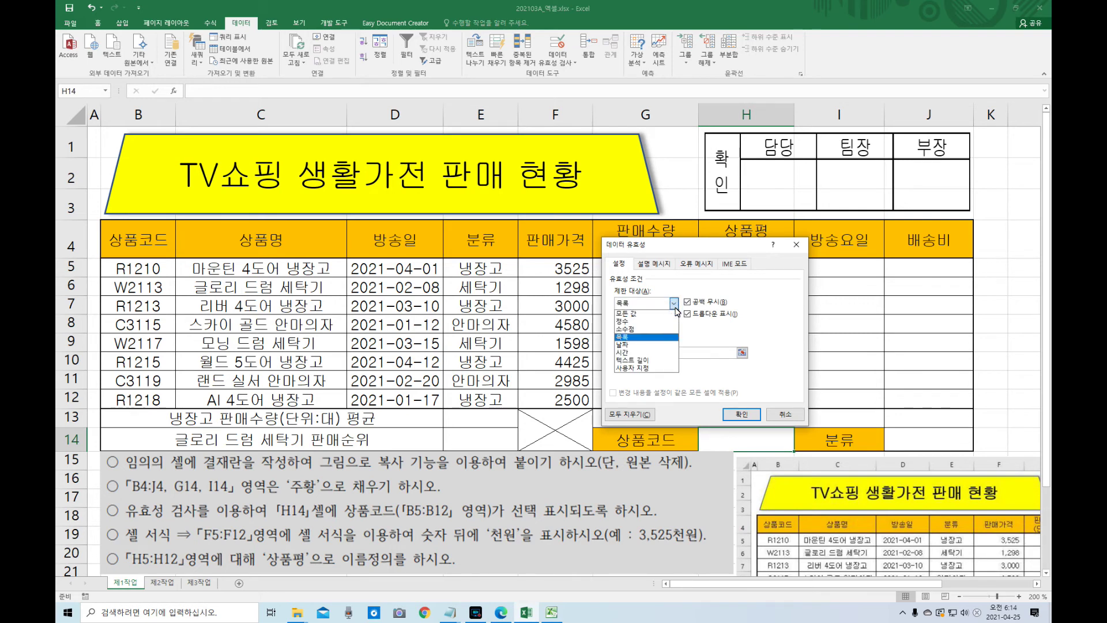
pyautogui.click(676, 307)
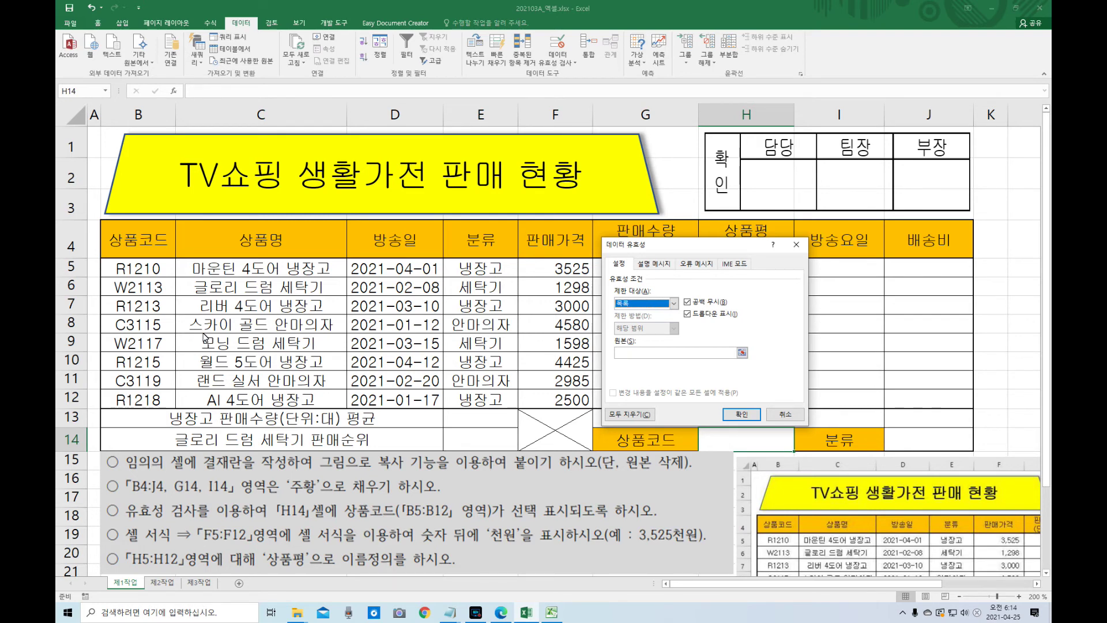
# - Set the validation list source to =$B$5:$B$12, apply it, and choose R1210 from the list in H14
pyautogui.click(634, 355)
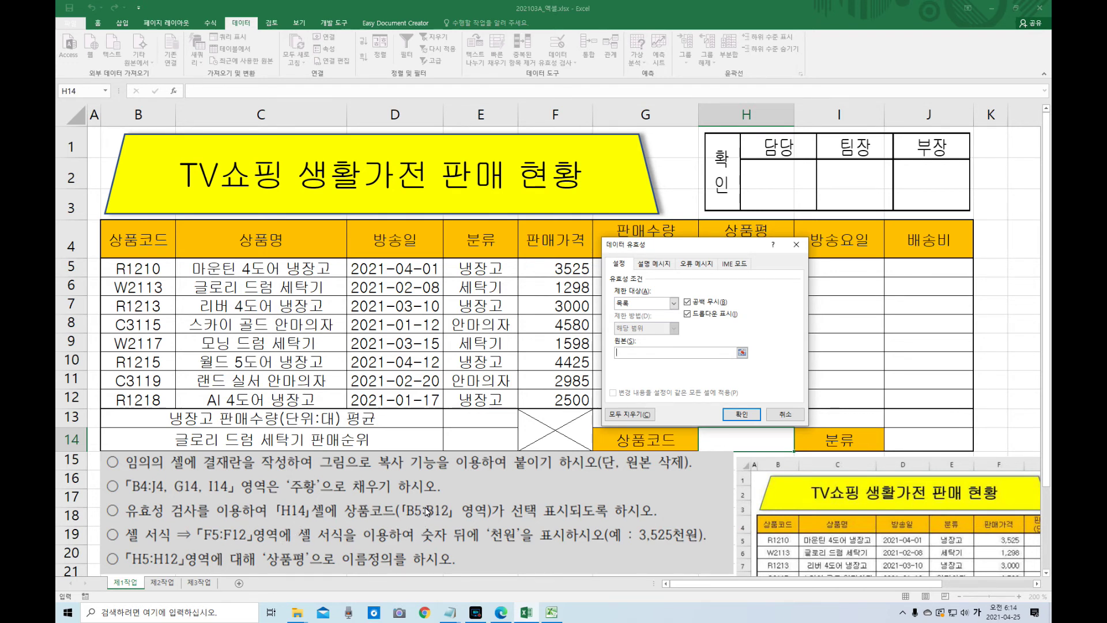
pyautogui.moveTo(144, 272); pyautogui.dragTo(160, 401)
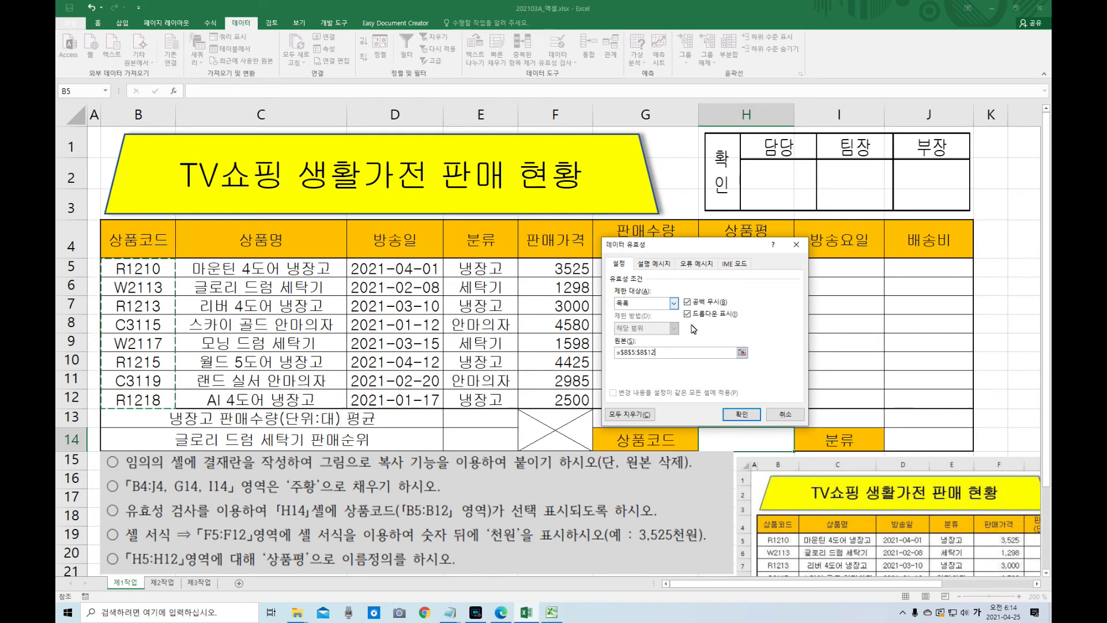
pyautogui.click(741, 414)
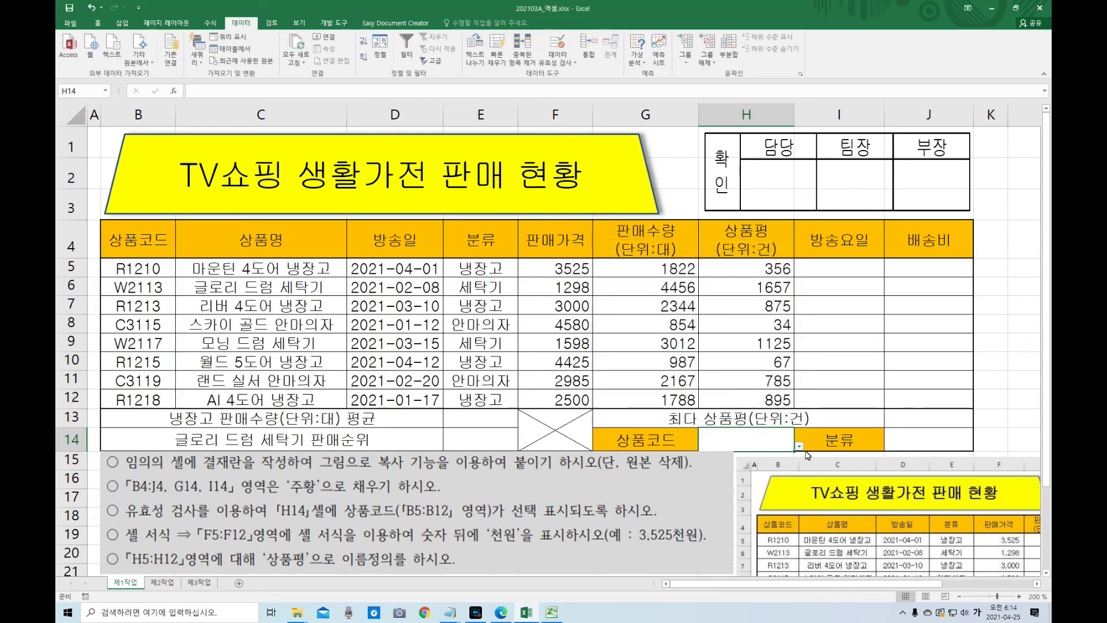
pyautogui.click(800, 447)
pyautogui.click(770, 459)
# - Open the cell formatting settings for the 판매가격 values F5:F12 and show the number format categories
pyautogui.click(545, 270)
pyautogui.moveTo(545, 287); pyautogui.dragTo(559, 402)
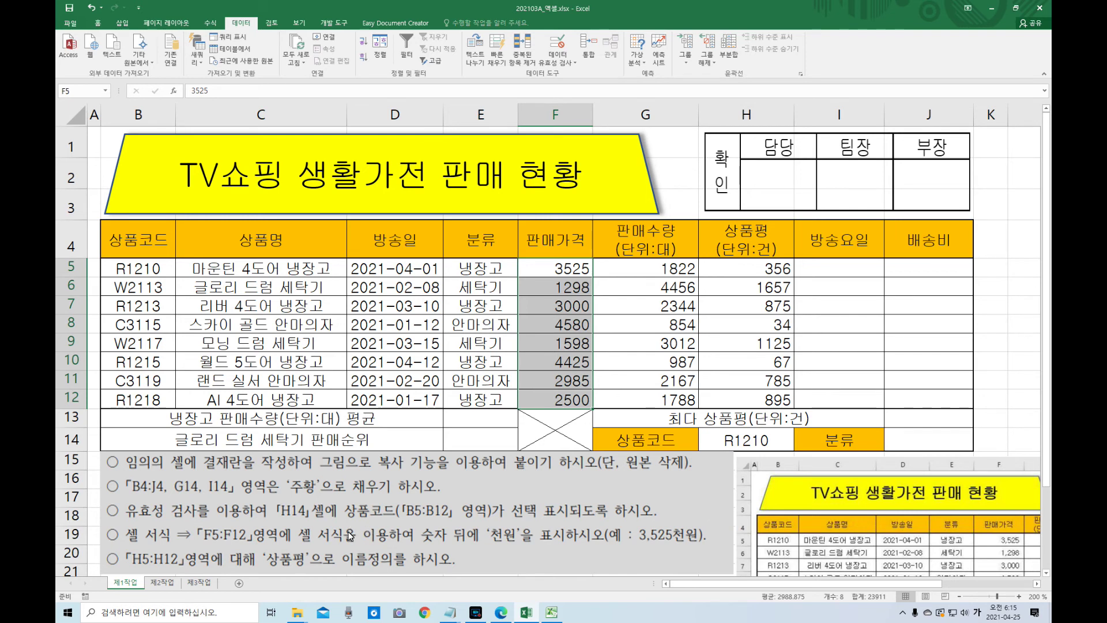
pyautogui.rightClick(558, 290)
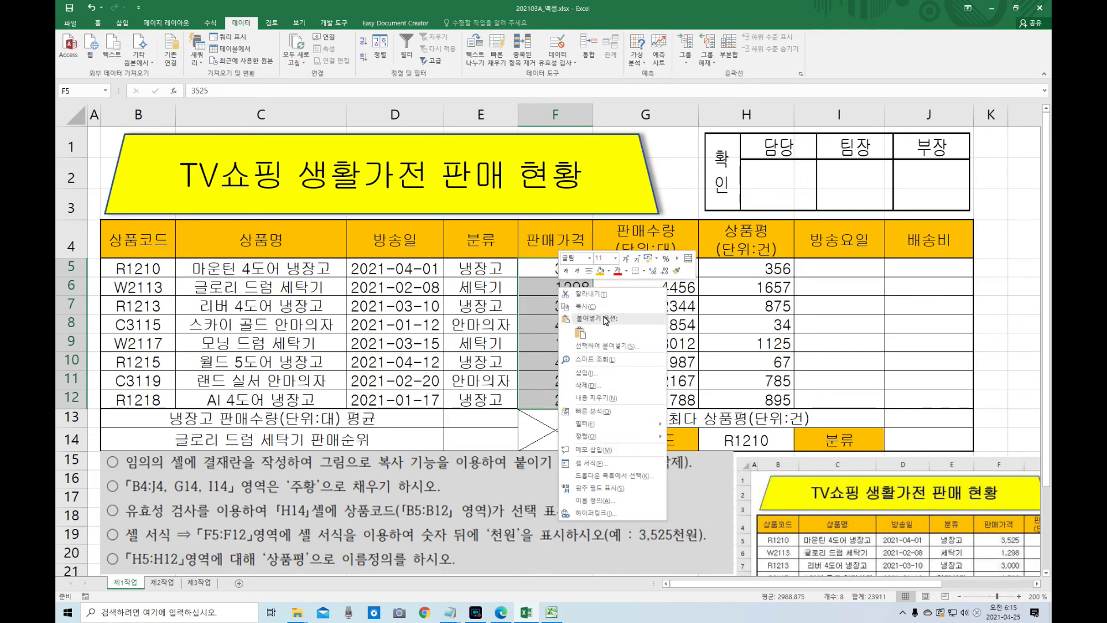
pyautogui.click(600, 464)
pyautogui.moveTo(584, 326); pyautogui.dragTo(738, 272)
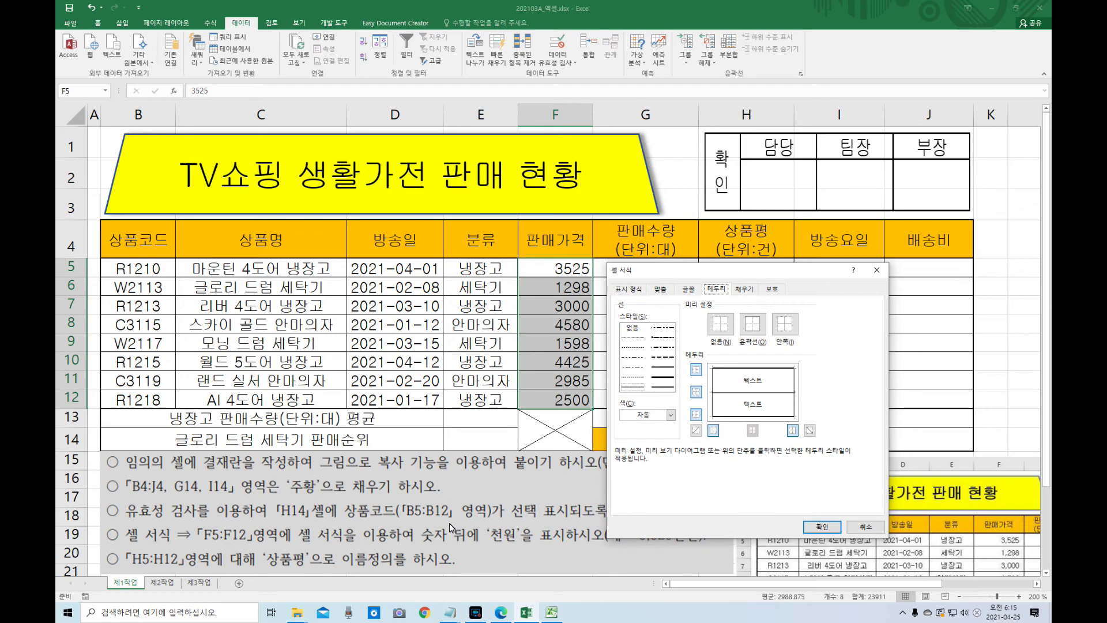
pyautogui.moveTo(664, 271); pyautogui.dragTo(684, 218)
pyautogui.click(641, 236)
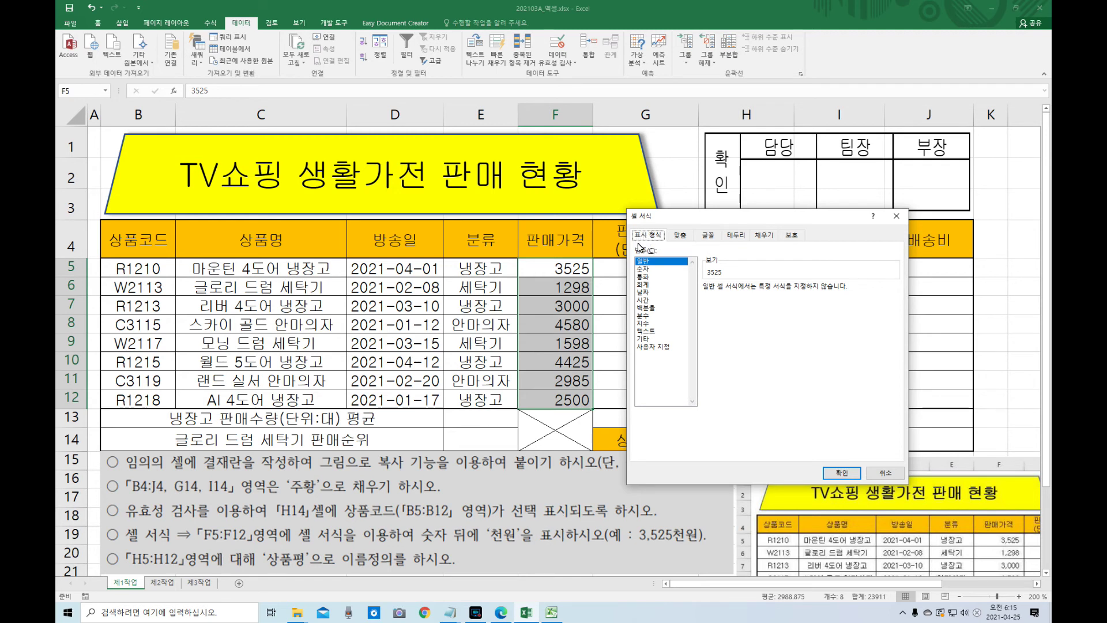
# - Try the number category with a thousands separator for F5:F12, inspect its custom format code, and return to the general category
pyautogui.click(649, 269)
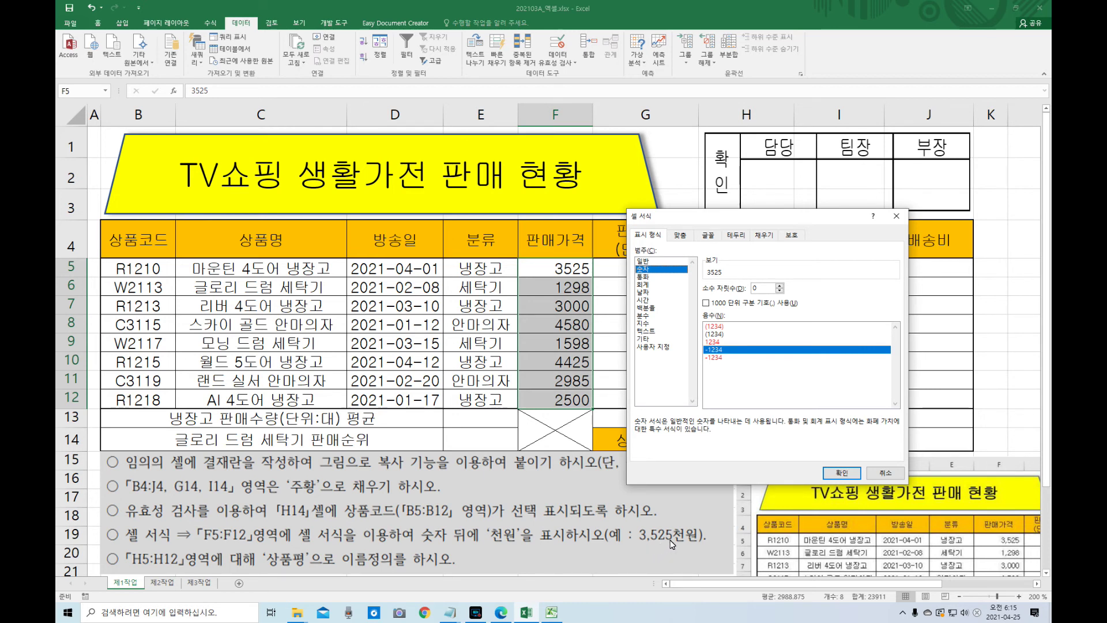
pyautogui.click(707, 305)
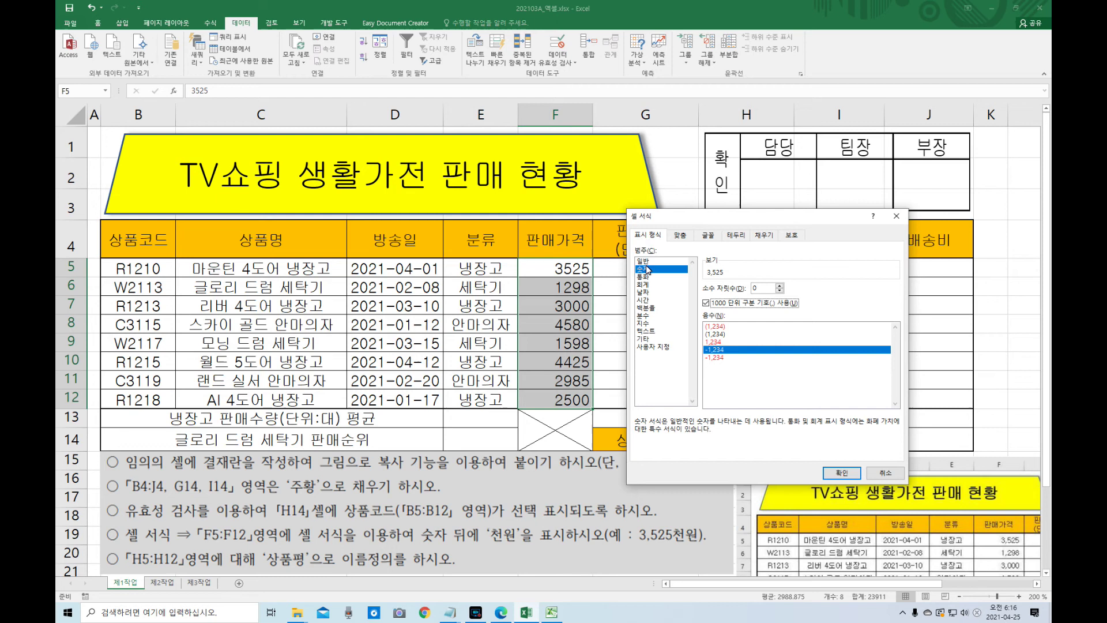
pyautogui.click(658, 349)
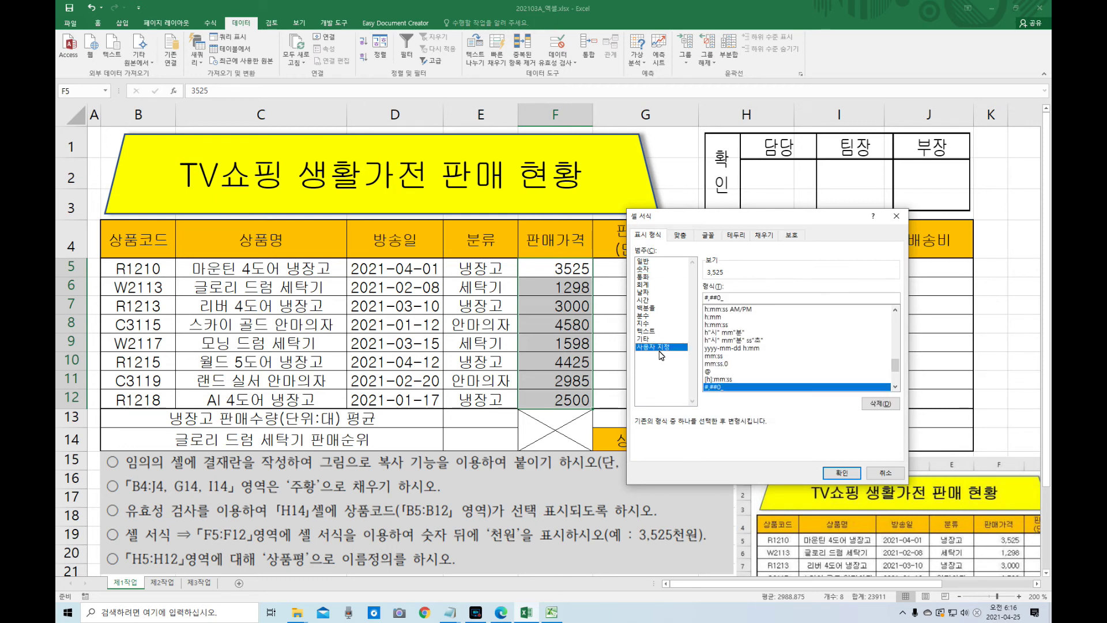
pyautogui.click(729, 299)
pyautogui.press('BackSpace')
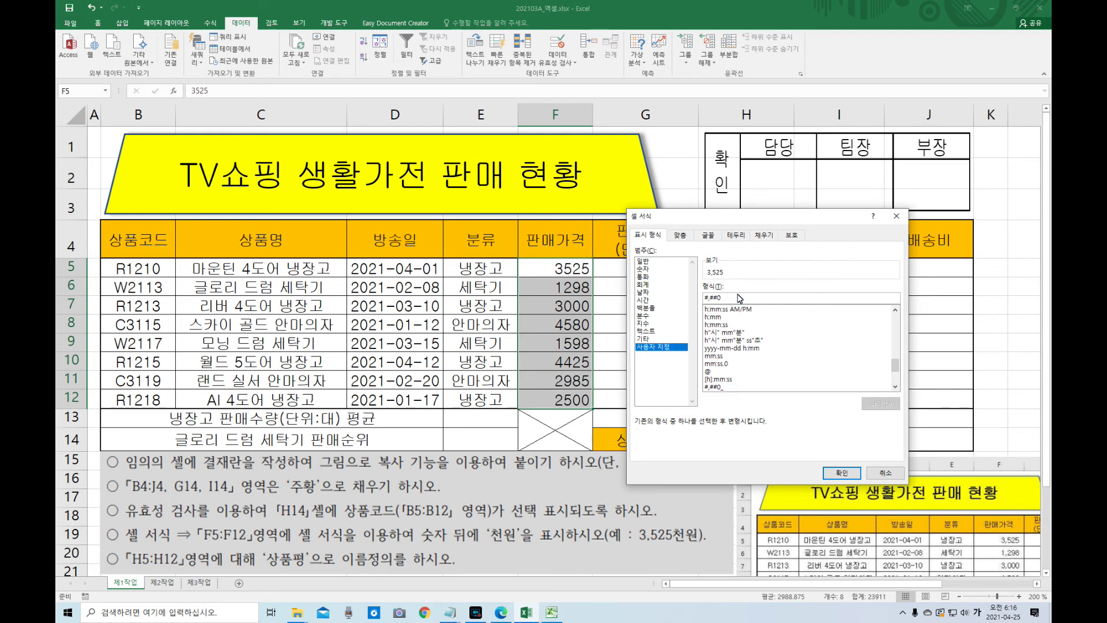
pyautogui.click(650, 269)
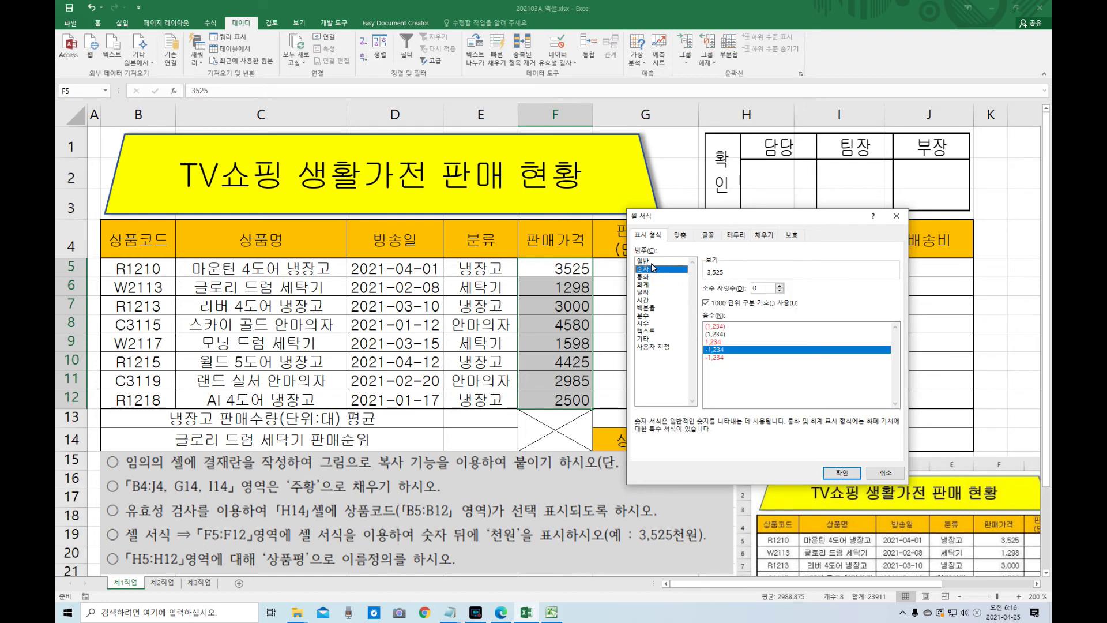
pyautogui.click(648, 262)
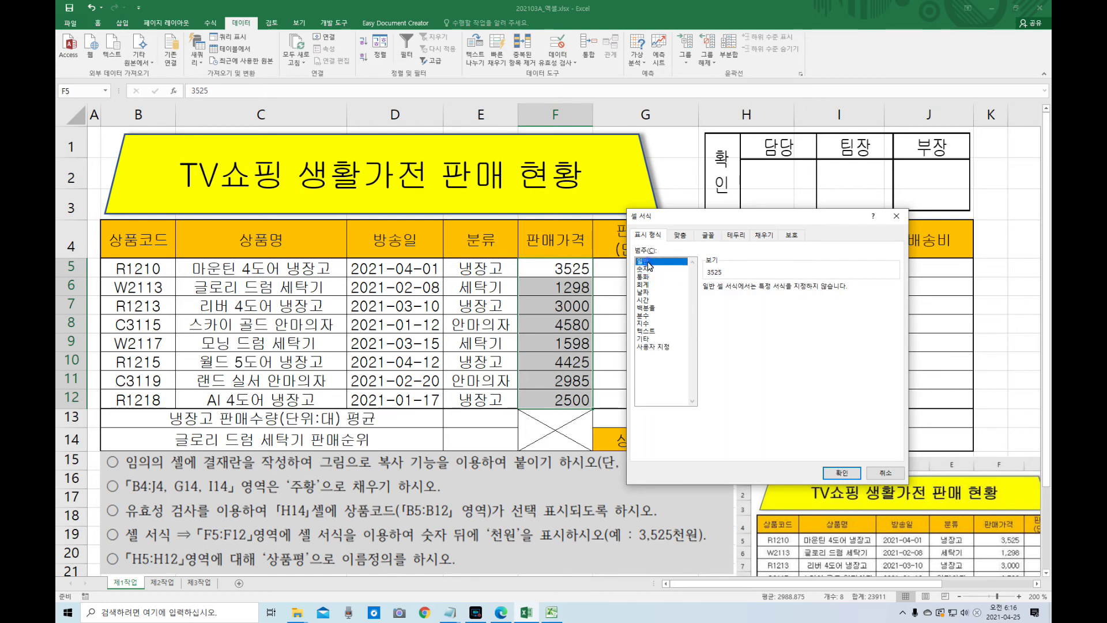
# - Apply the custom number format #,##0천원 to F5:F12 and fit column F's width to its contents
pyautogui.click(656, 347)
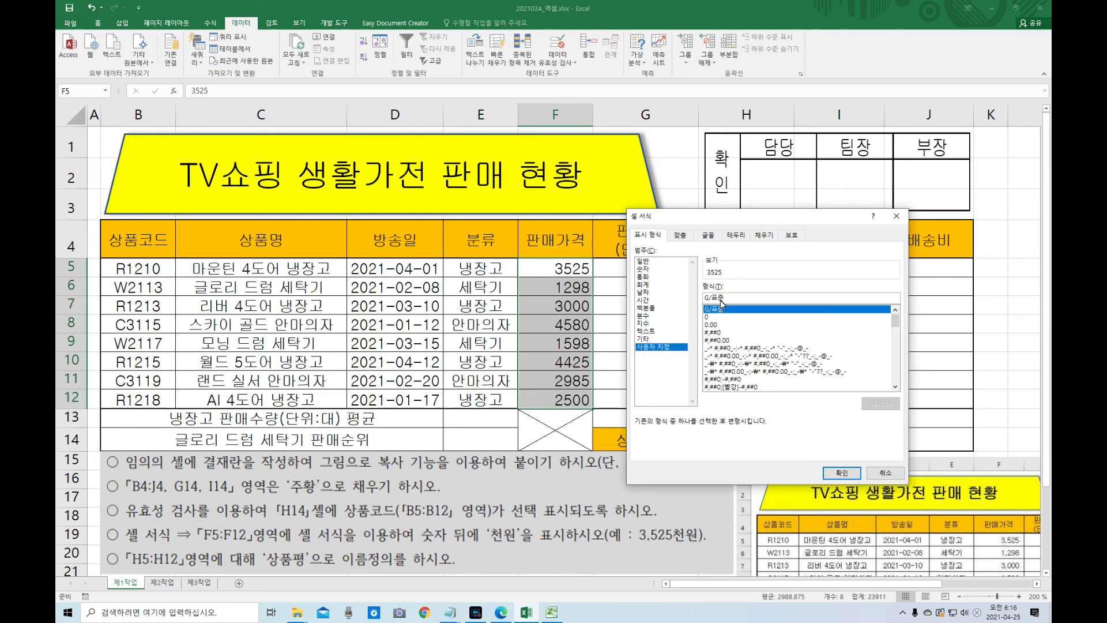
pyautogui.click(715, 333)
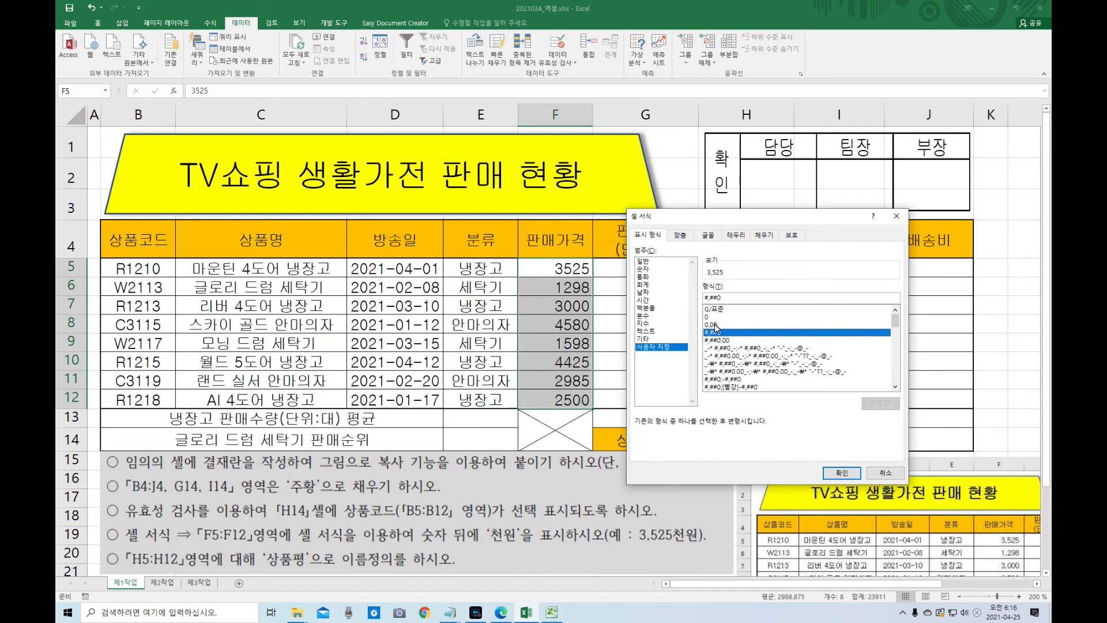
pyautogui.click(728, 299)
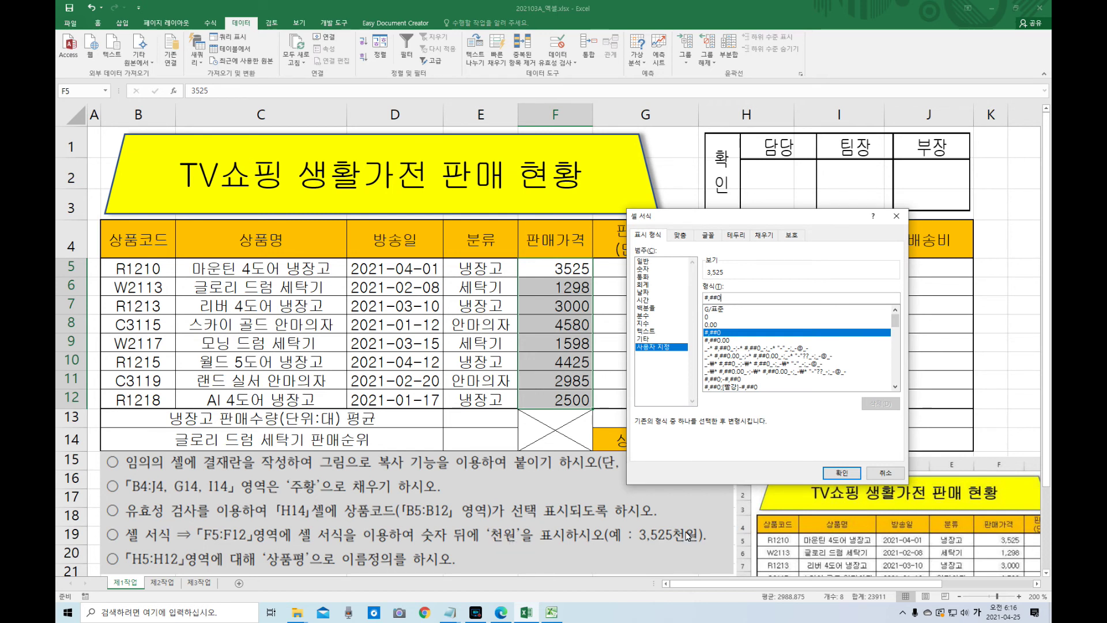
pyautogui.write('천ㅇ')
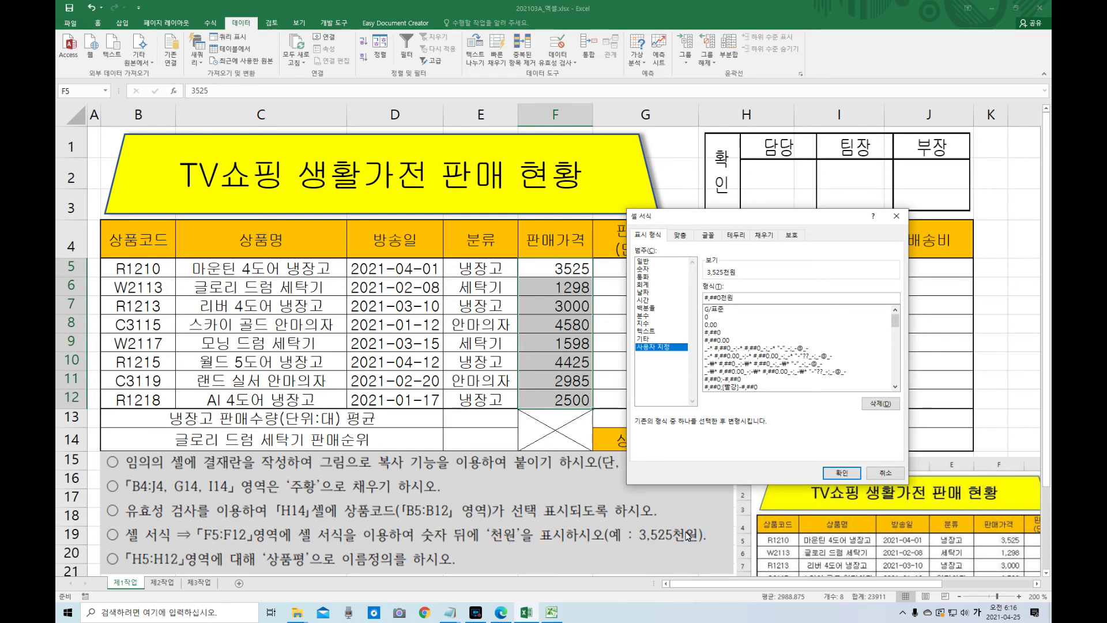
pyautogui.click(842, 473)
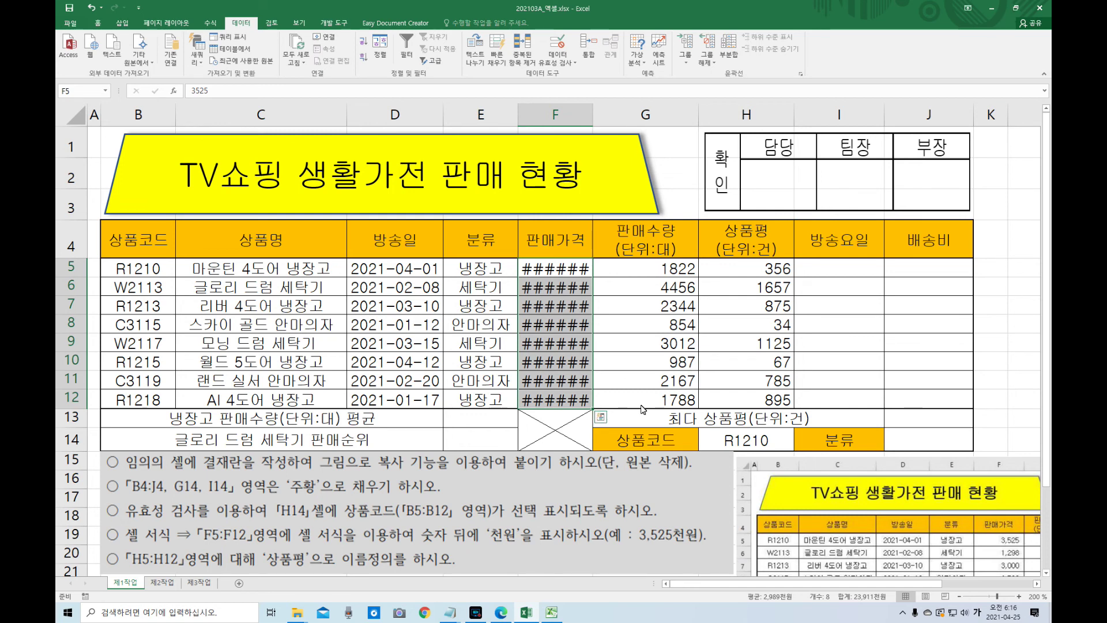
pyautogui.doubleClick(593, 116)
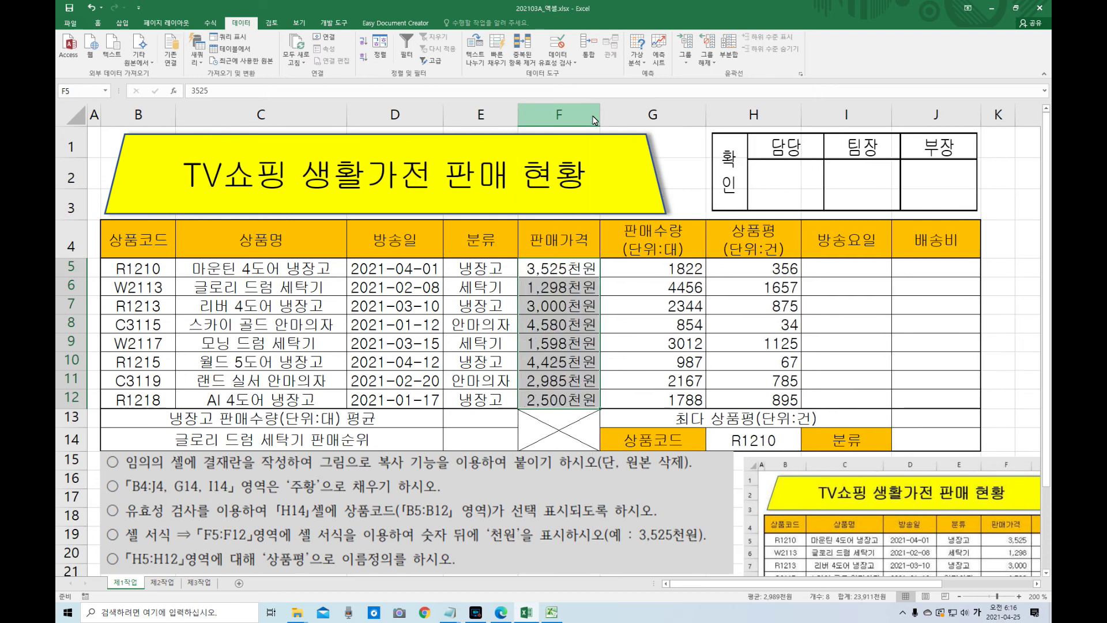
# - Rewrite the custom format code of F5:F12 as #,##0"천원" and apply it
pyautogui.rightClick(569, 273)
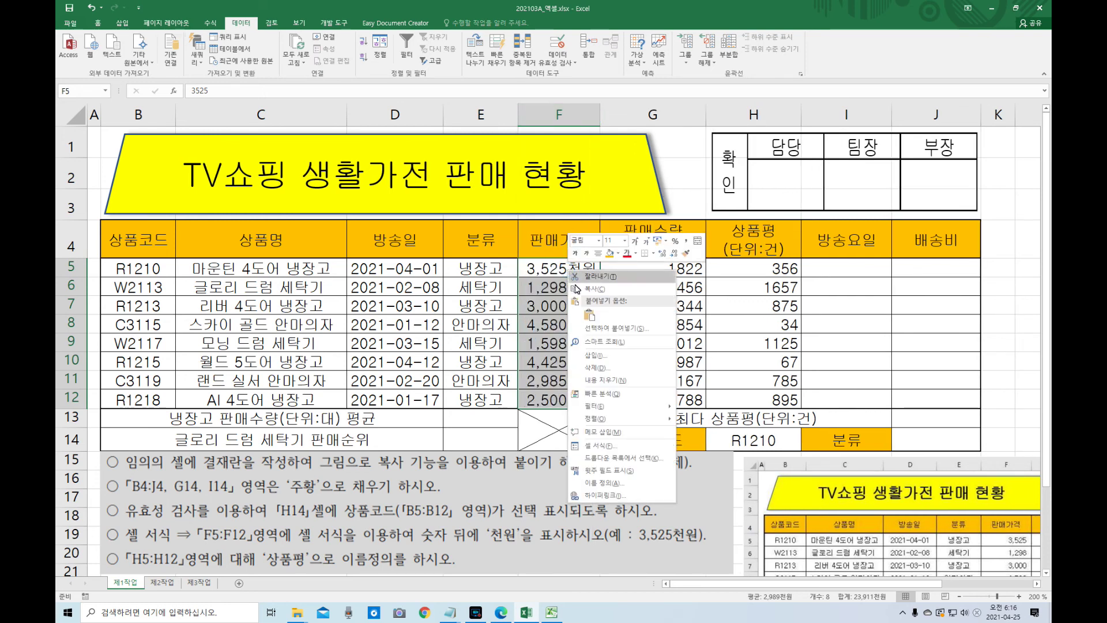
pyautogui.click(617, 448)
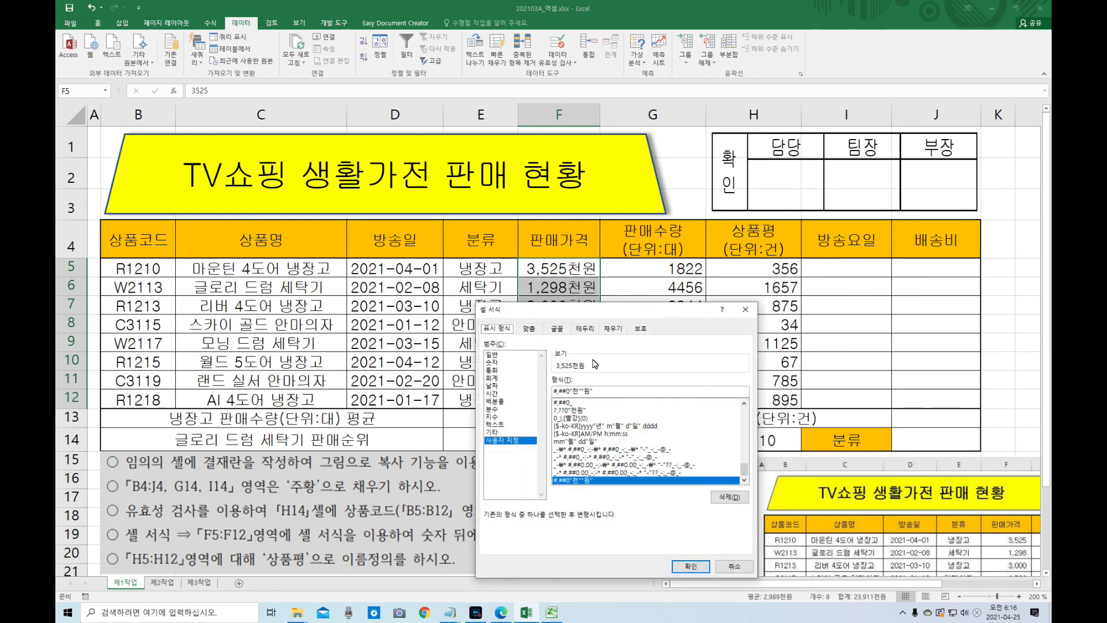
pyautogui.moveTo(606, 314); pyautogui.dragTo(709, 234)
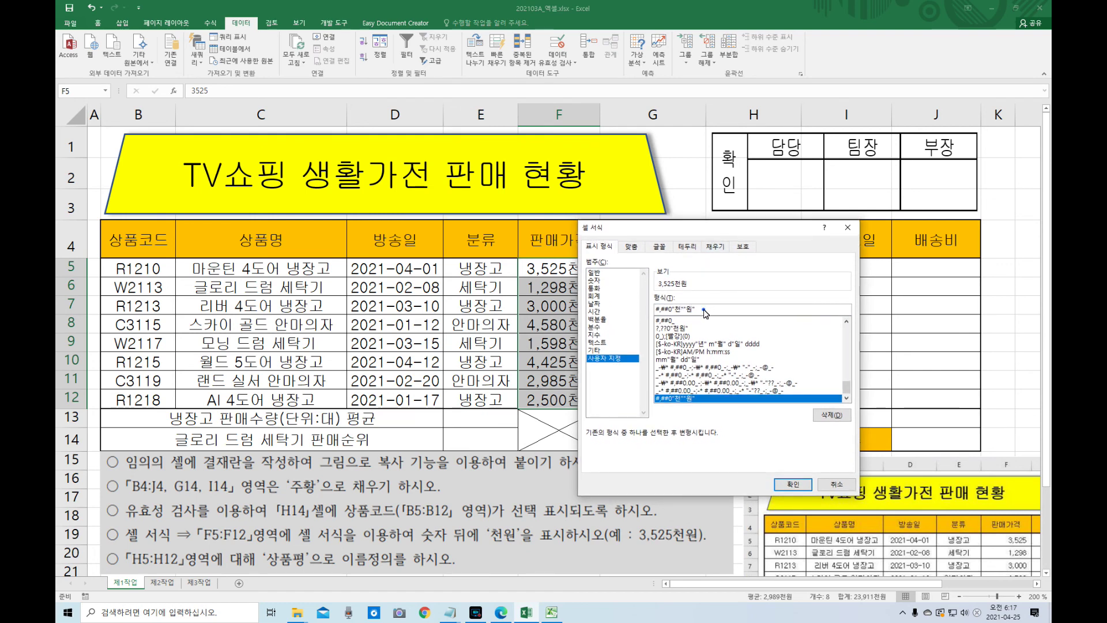
pyautogui.moveTo(696, 310); pyautogui.dragTo(674, 311)
pyautogui.press('Hangul')
pyautogui.write('천ㅇ')
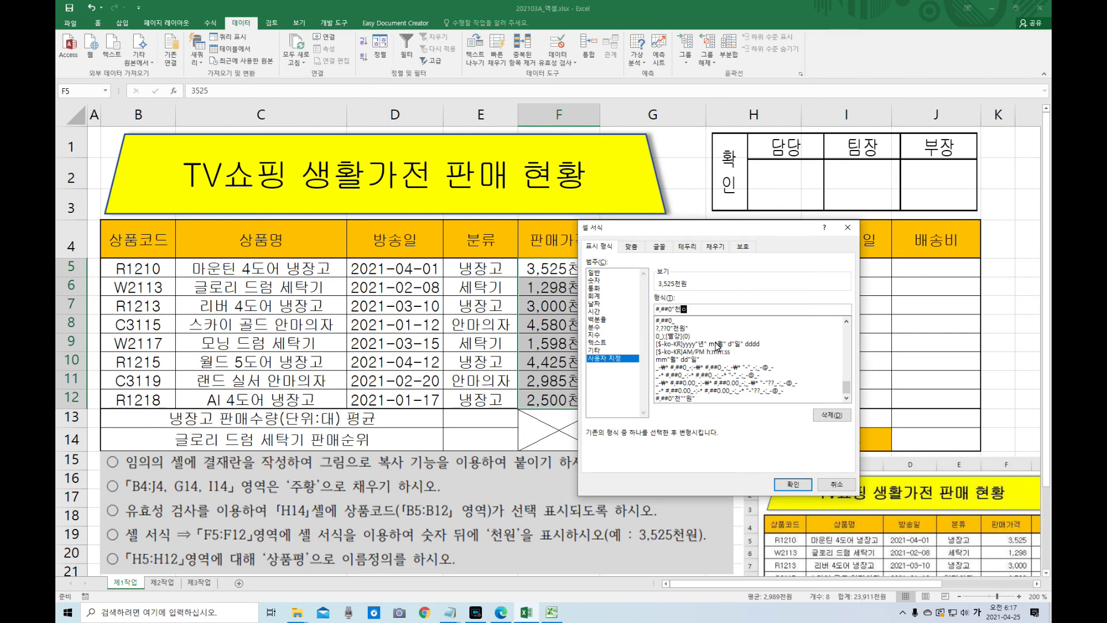
pyautogui.write('"')
pyautogui.click(793, 485)
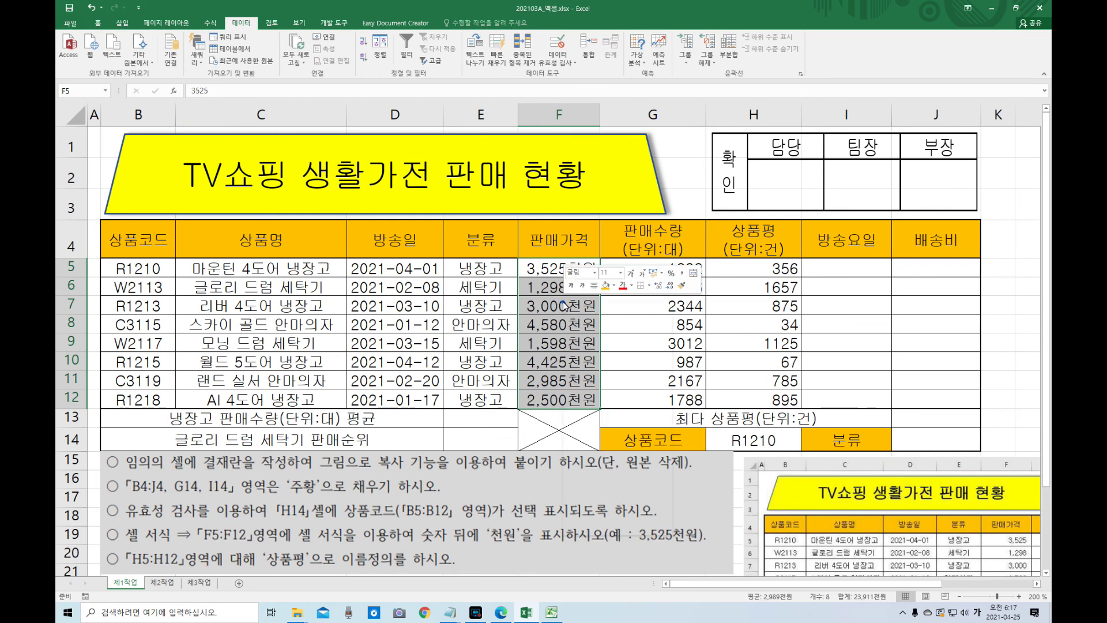
# - Check the custom format code stored for F5:F12 in the cell formatting settings
pyautogui.click(605, 487)
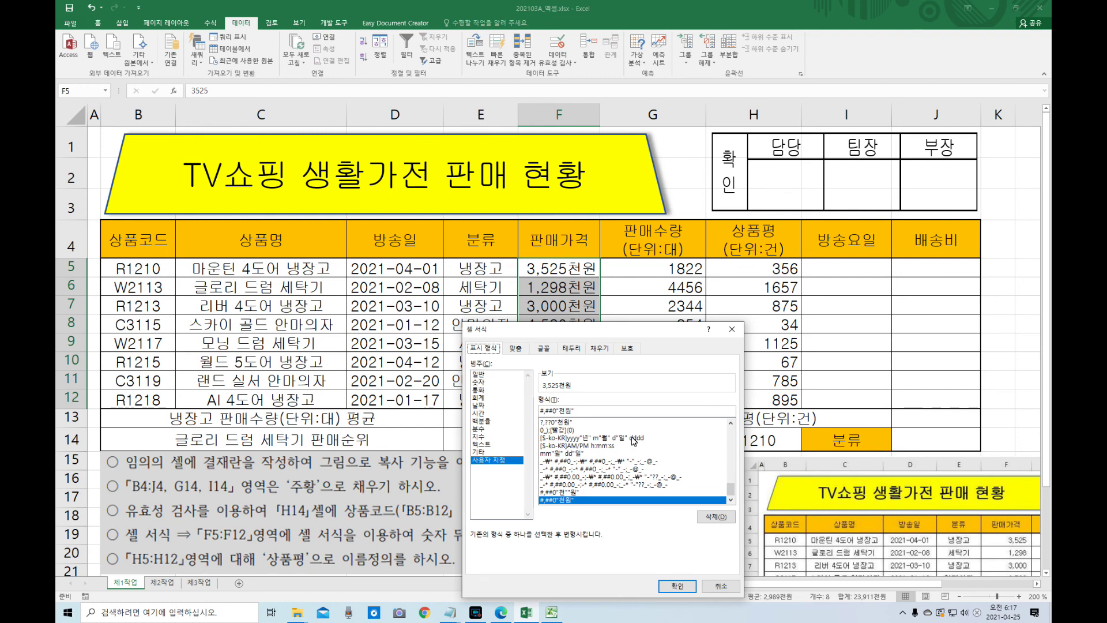
pyautogui.moveTo(608, 326); pyautogui.dragTo(740, 251)
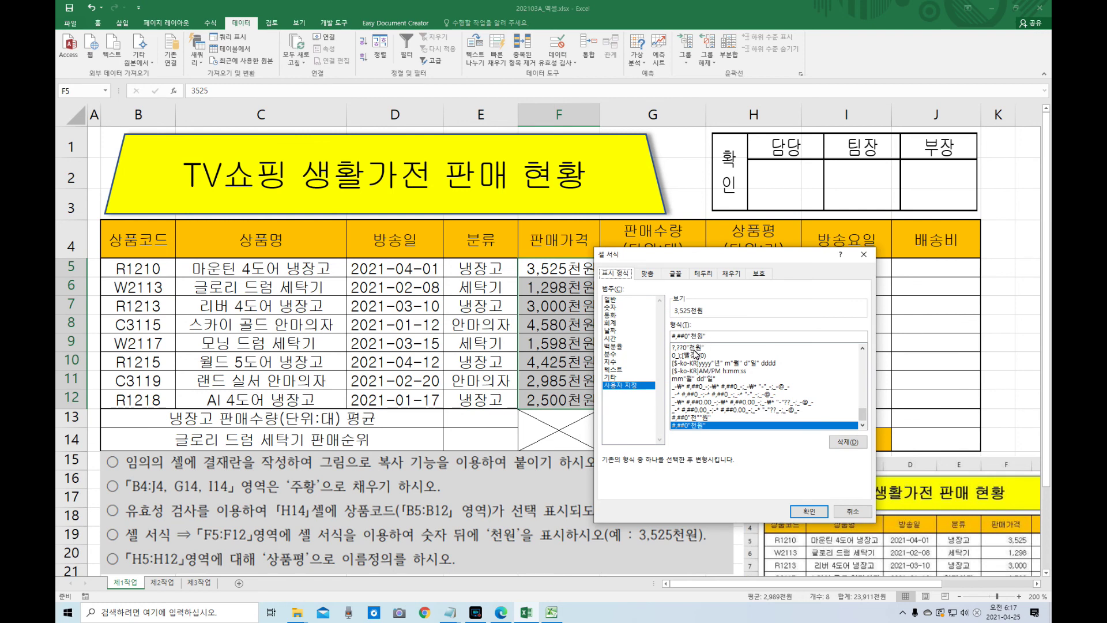
pyautogui.click(809, 512)
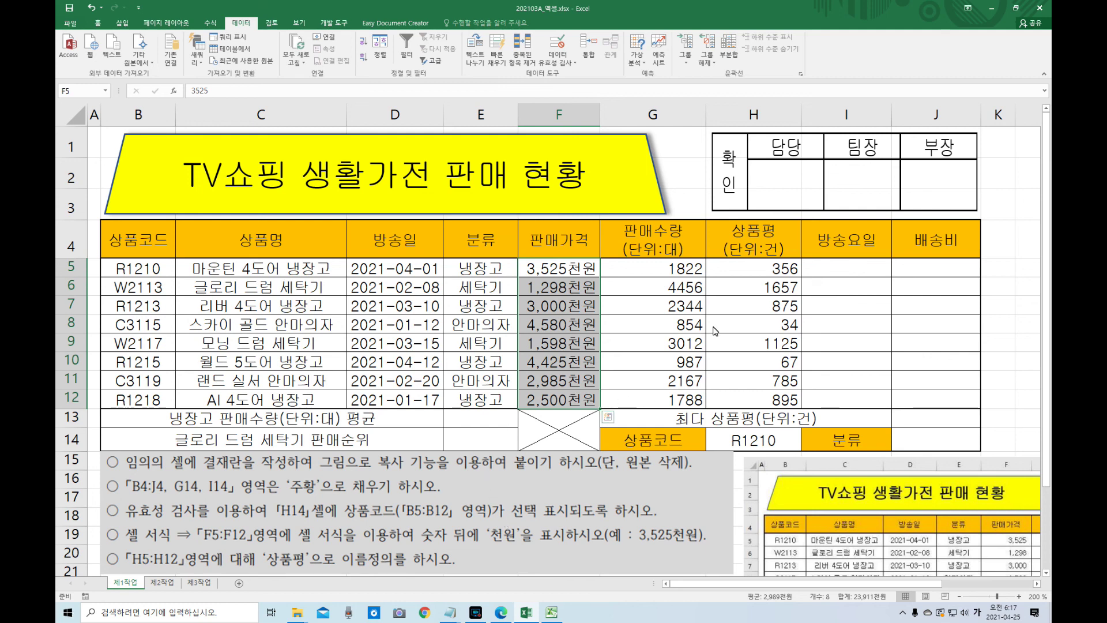
pyautogui.moveTo(745, 269); pyautogui.dragTo(757, 400)
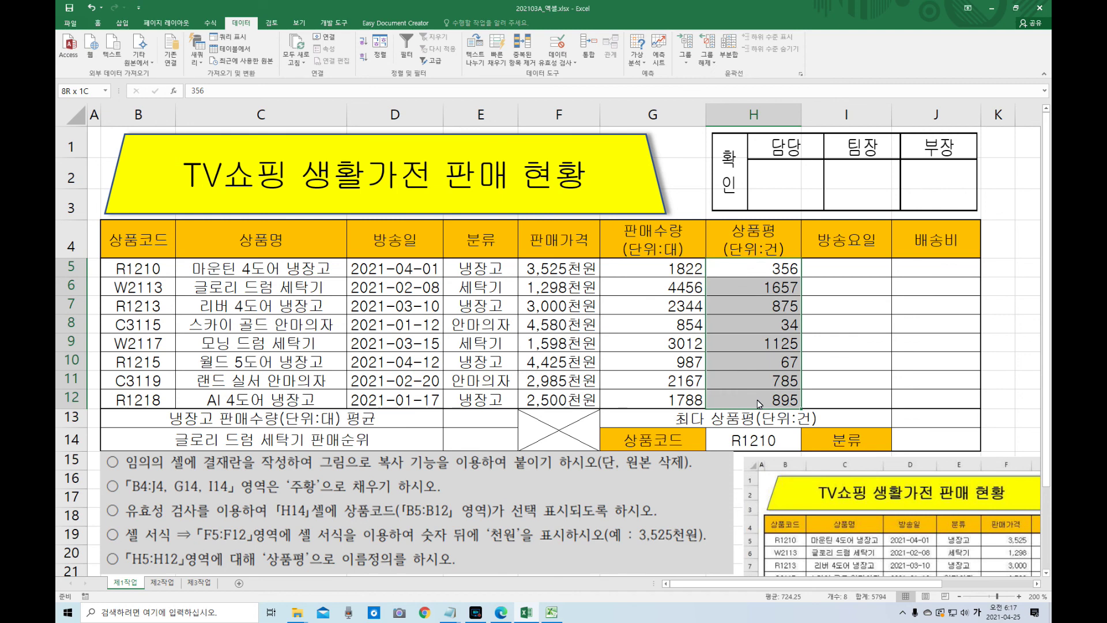
pyautogui.moveTo(756, 400); pyautogui.dragTo(756, 399)
pyautogui.click(756, 275)
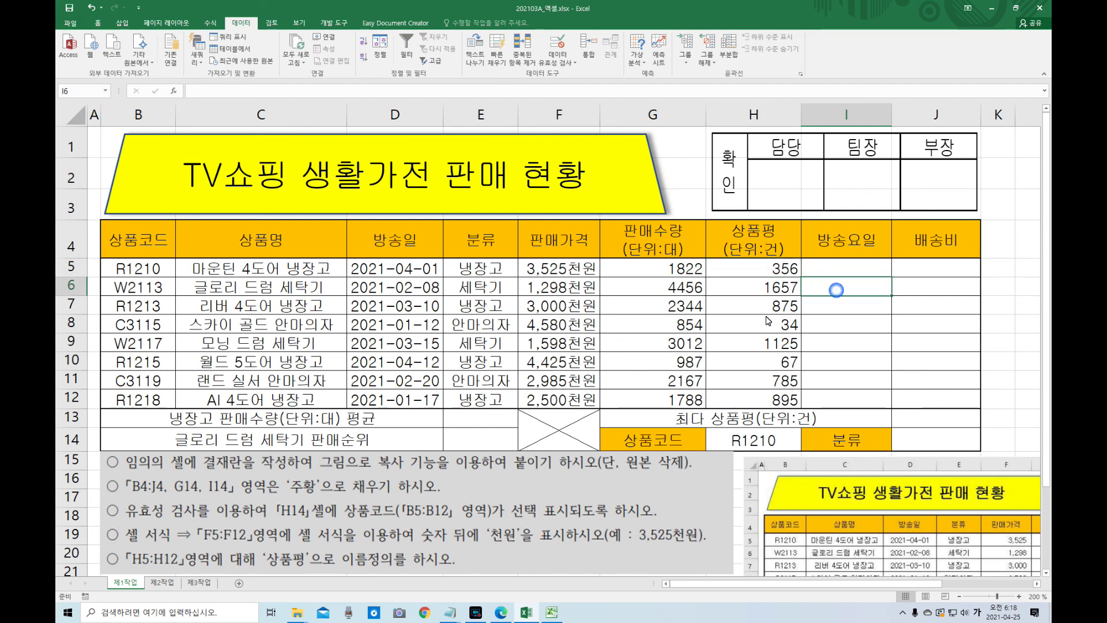
pyautogui.click(784, 321)
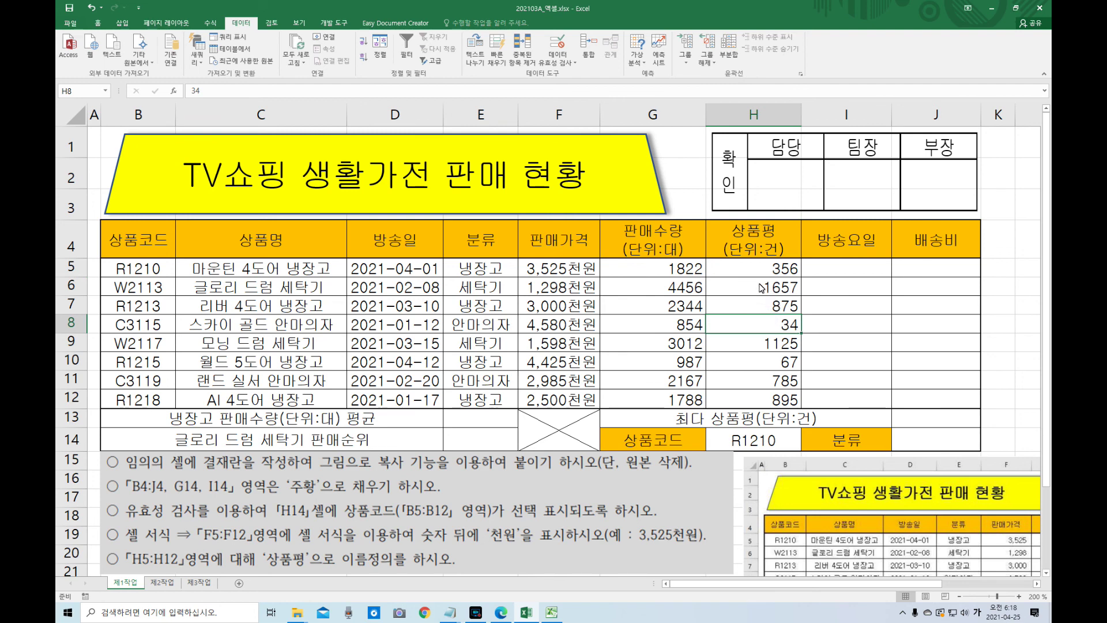
# - Define the name 상품평 for the range H5:H12
pyautogui.moveTo(752, 274); pyautogui.dragTo(751, 395)
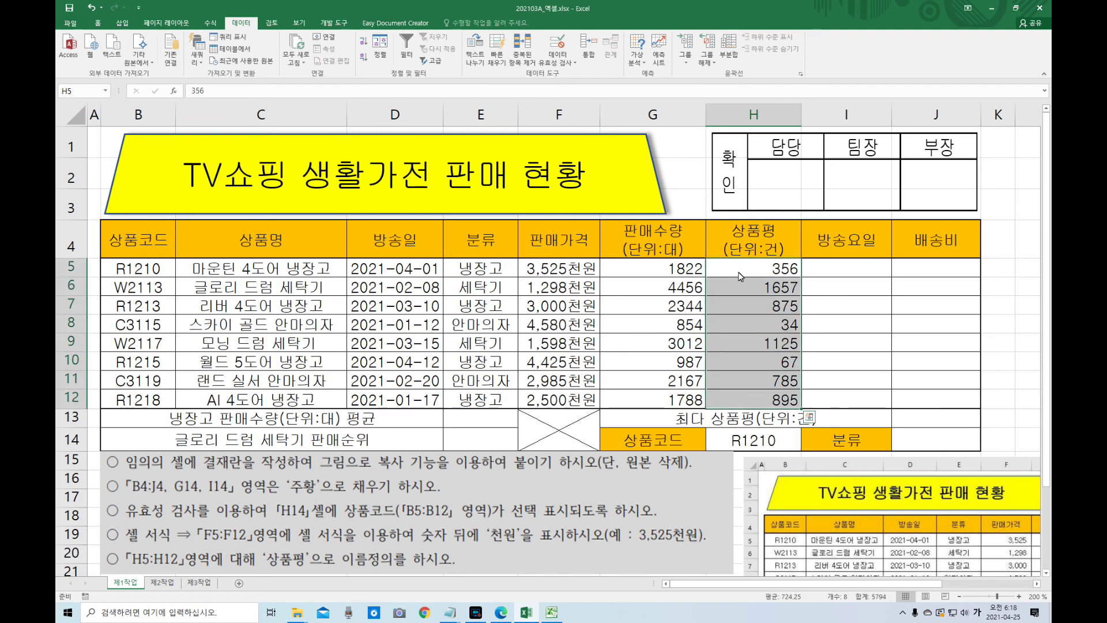
pyautogui.click(81, 90)
pyautogui.write('상품평')
pyautogui.press('Return')
# - Check the defined name 상품평 by choosing it from the workbook's names to select its range
pyautogui.click(368, 313)
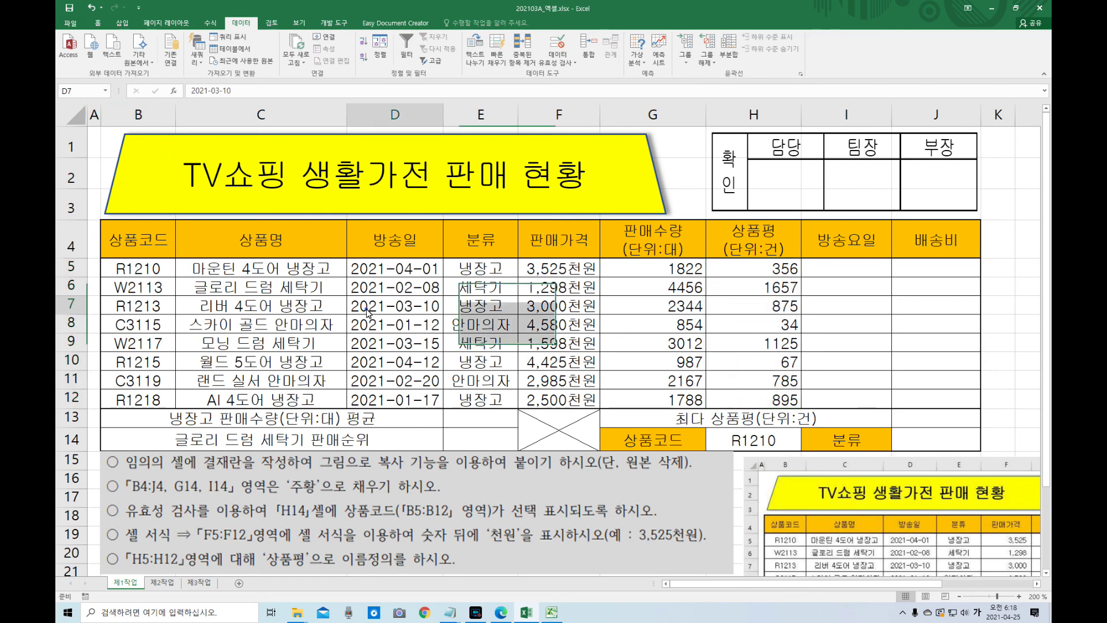
pyautogui.click(106, 92)
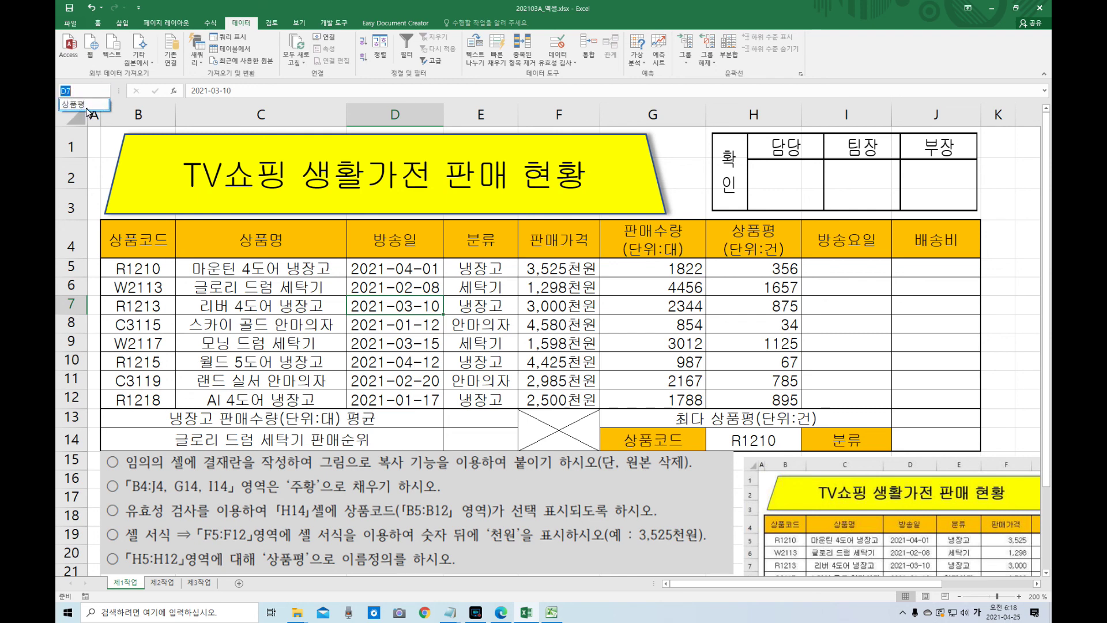
pyautogui.click(85, 105)
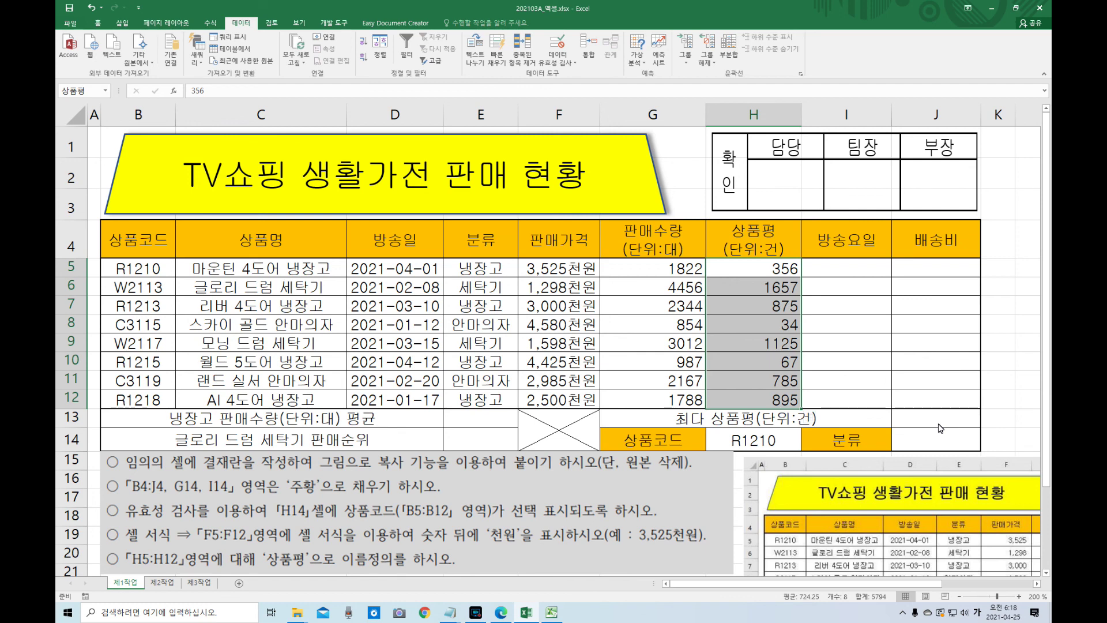
# - Deselect the named range and move the reference image up over the table's lower rows, bringing it fully into view
pyautogui.click(1002, 422)
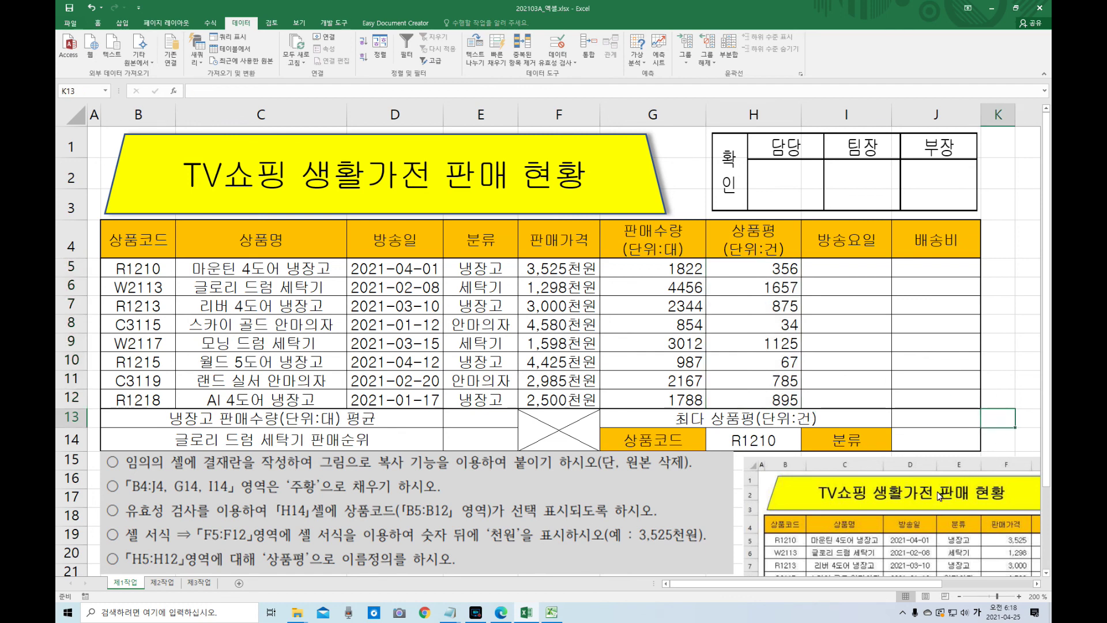
pyautogui.moveTo(932, 504); pyautogui.dragTo(709, 369)
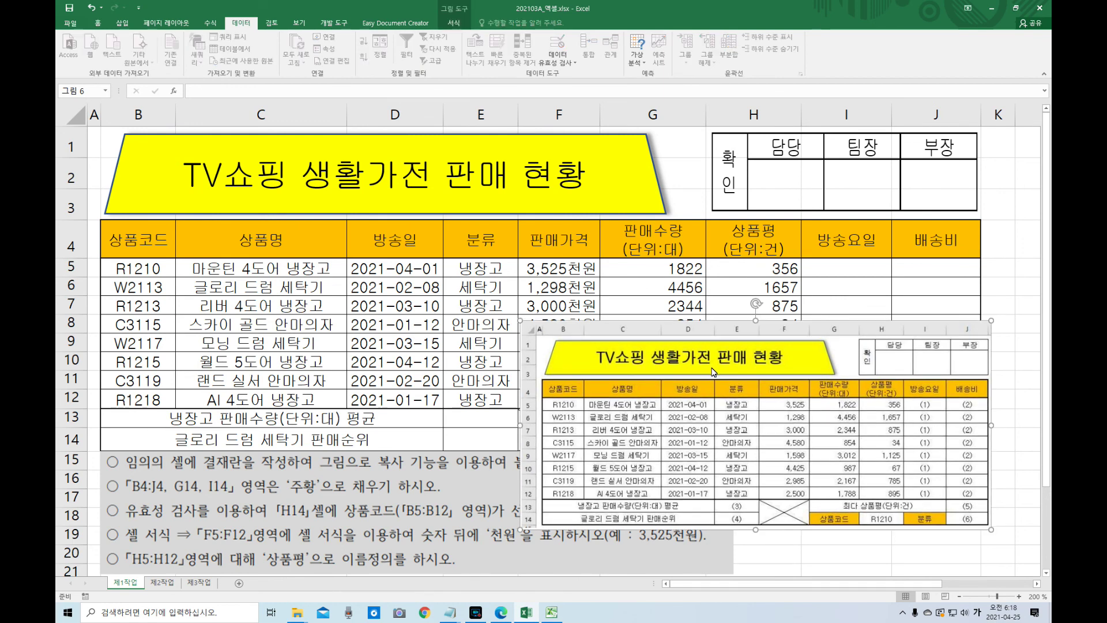